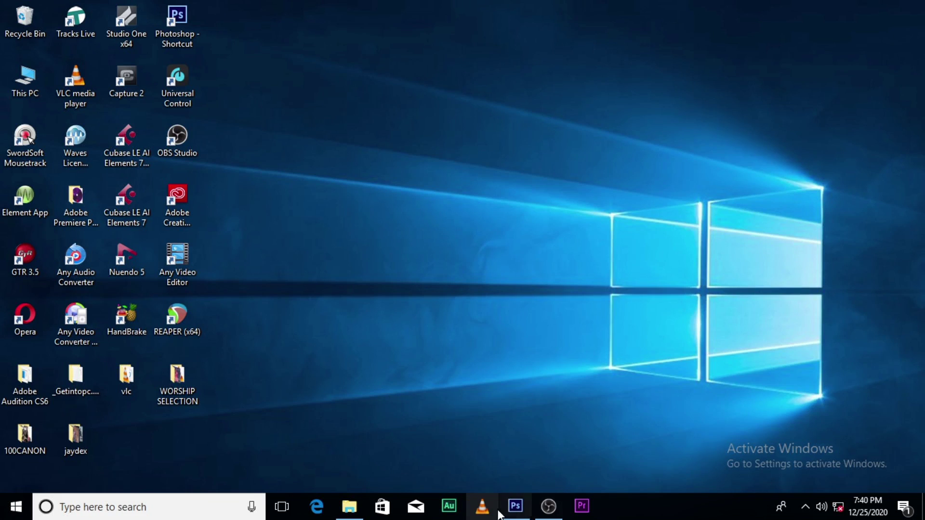
Bring Photoshop to the front and start a new 1000 × 1000 px white RGB document
click(516, 510)
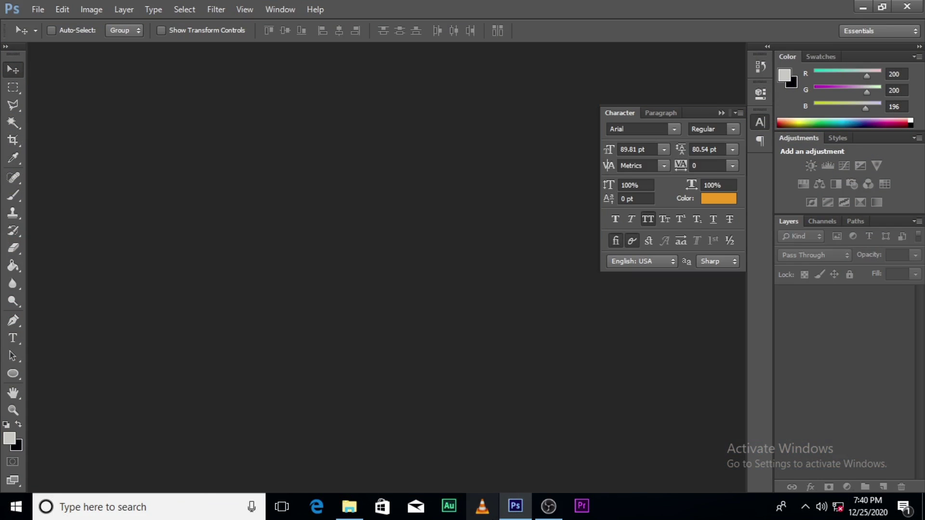
key(ctrl+n)
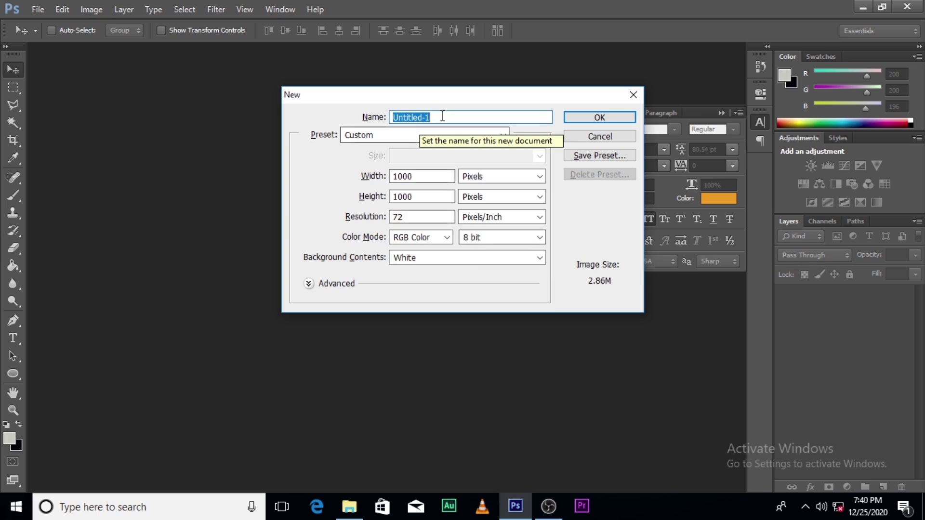
Name the new document 'birthday flyer', create it, and collapse the Character panel
text(bir)
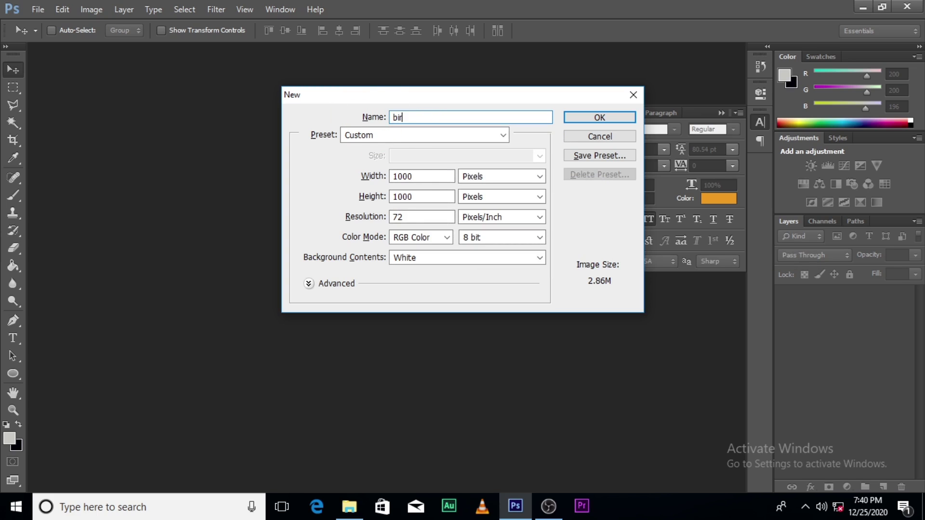
text(thday flyer)
click(599, 116)
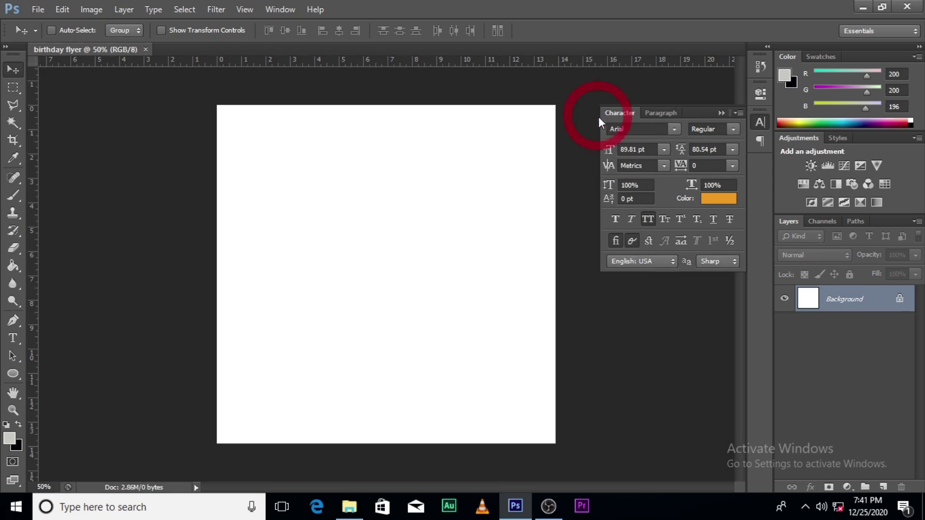
click(721, 113)
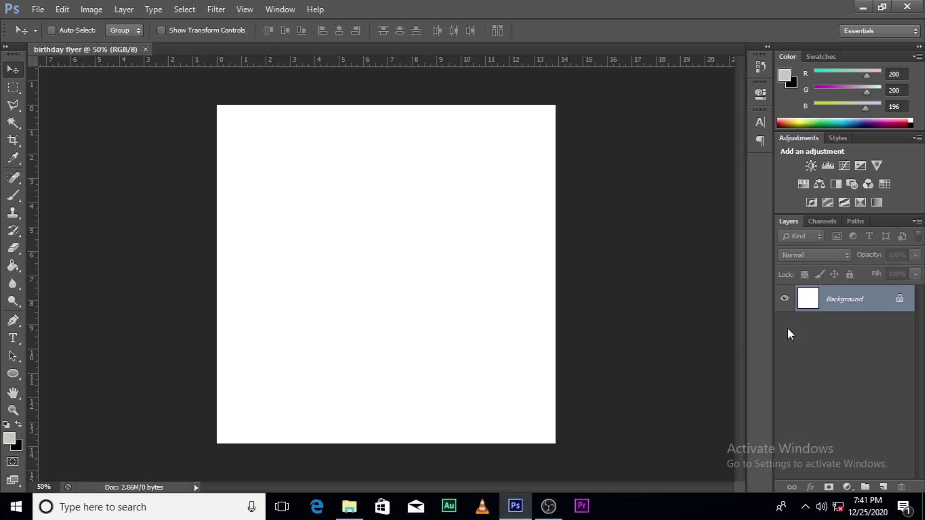
click(349, 506)
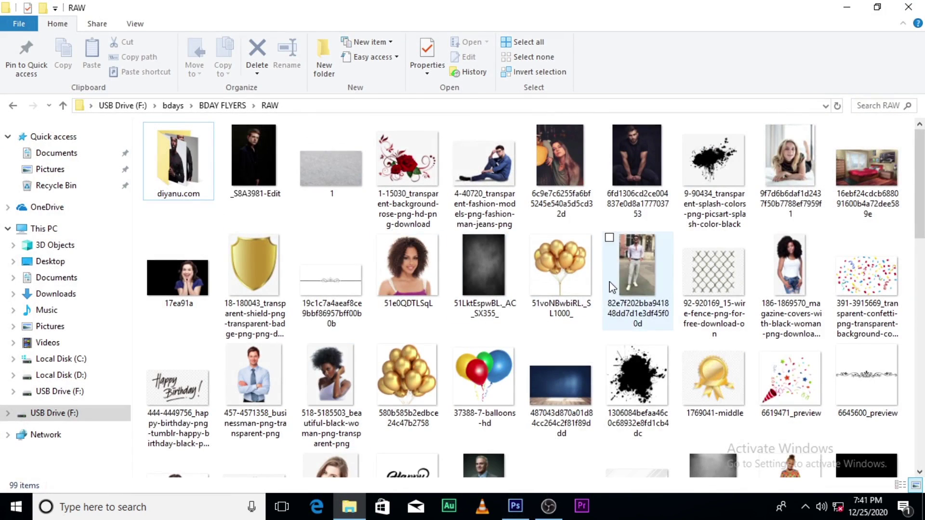
Place the enchanted forest photo from the RAW folder and scale it to fill the canvas
scroll(612, 288, down, 10)
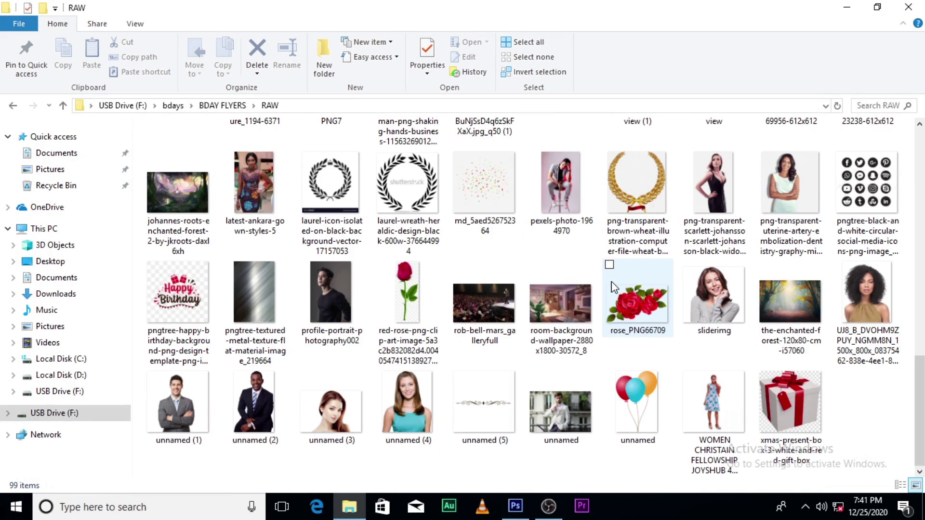
drag(790, 311, 444, 355)
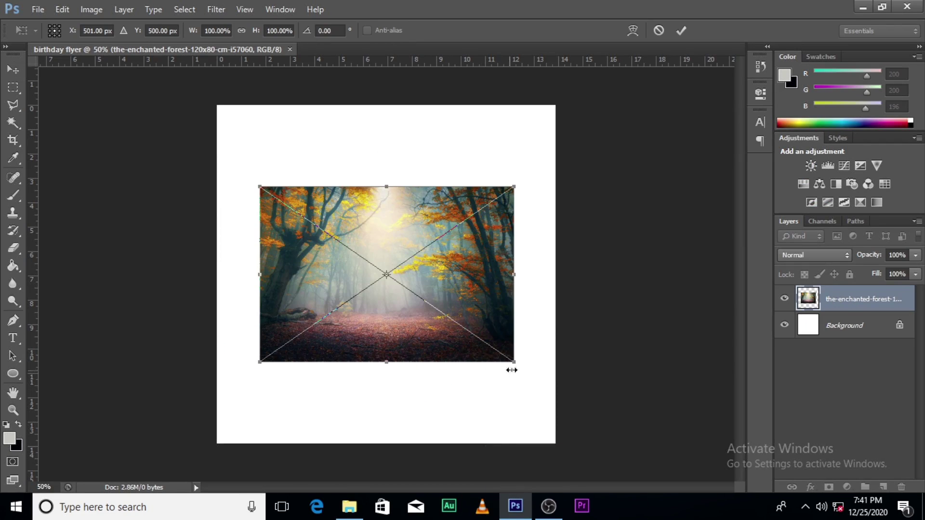
drag(516, 365, 664, 493)
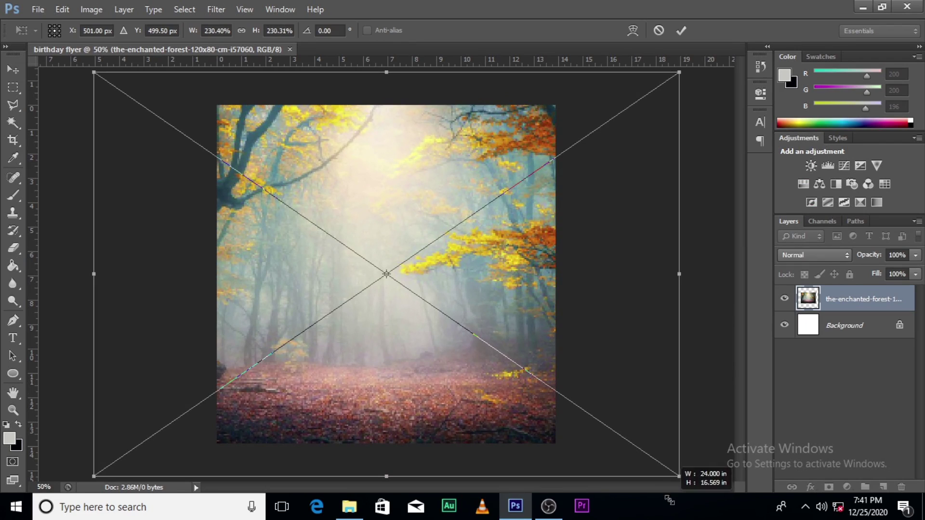
key(Return)
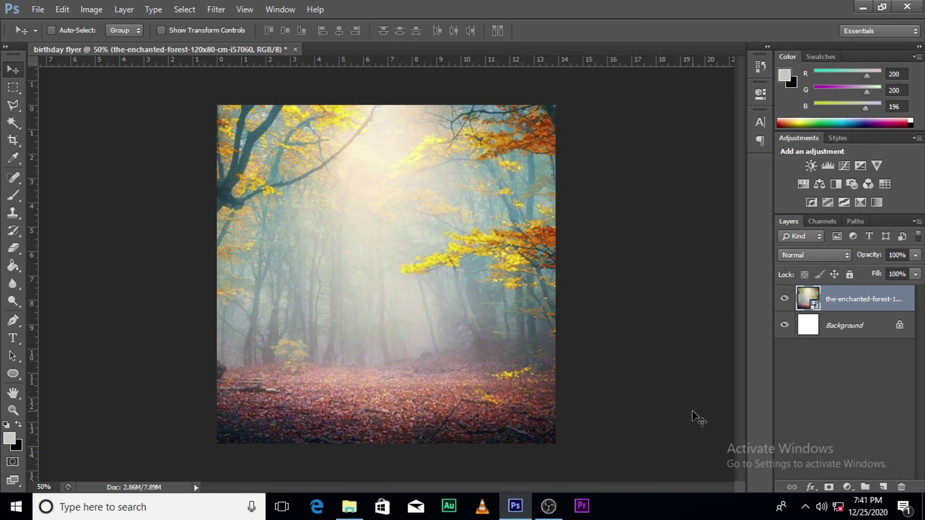
Apply a 23.7 px Gaussian Blur smart filter to the forest layer
key(ctrl+alt+f)
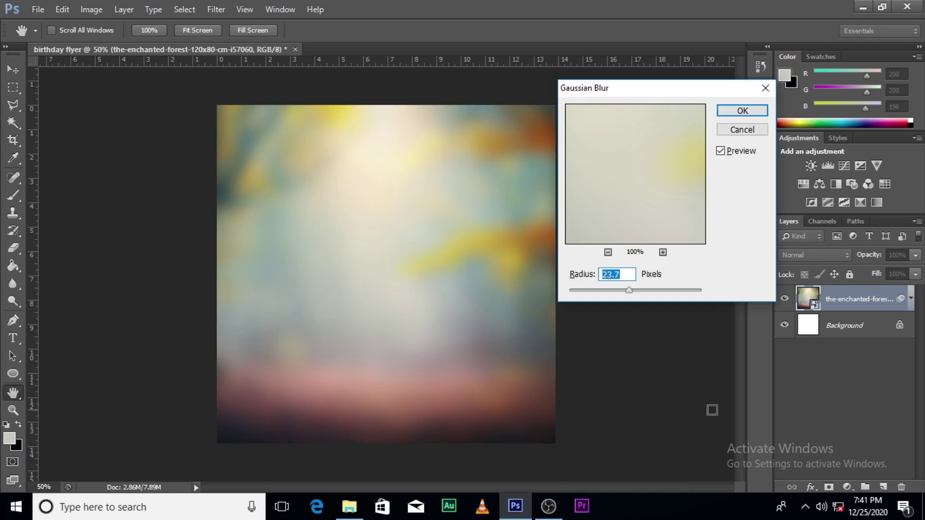
click(742, 130)
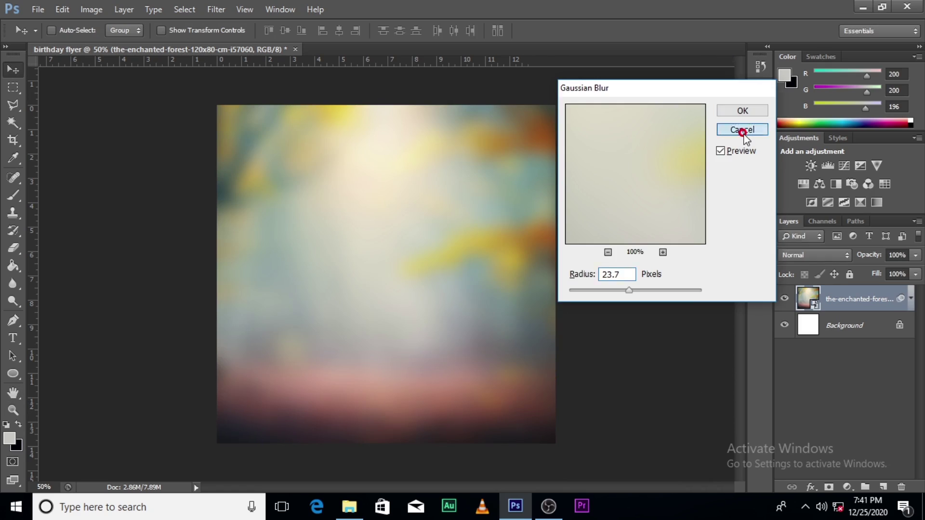
click(215, 6)
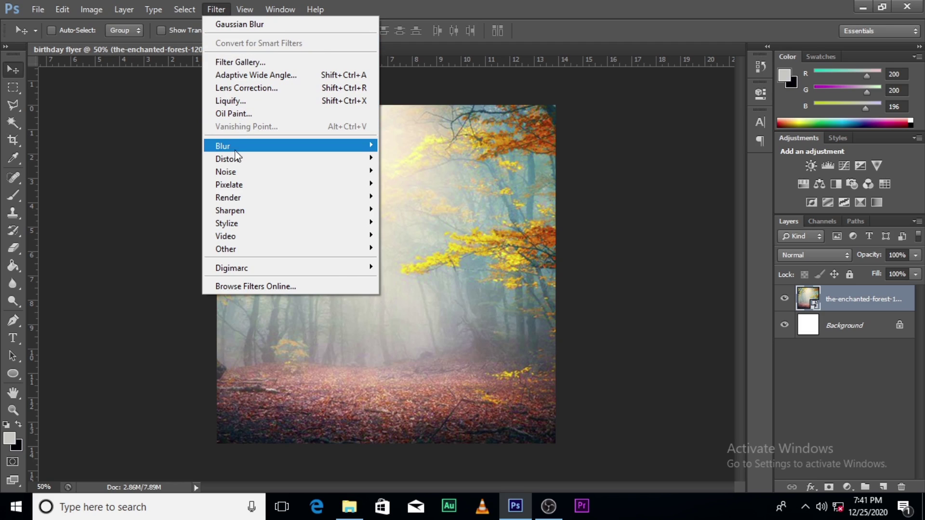
mouse_move(236, 151)
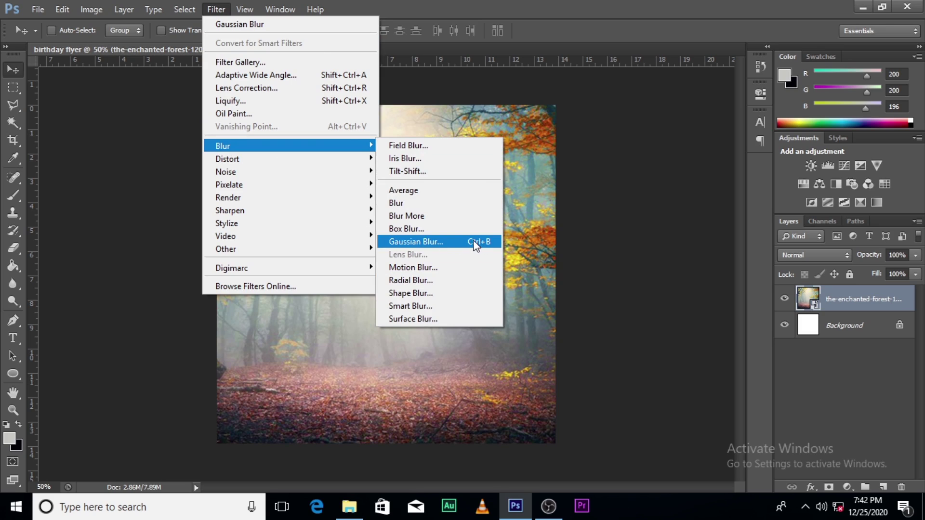
click(425, 242)
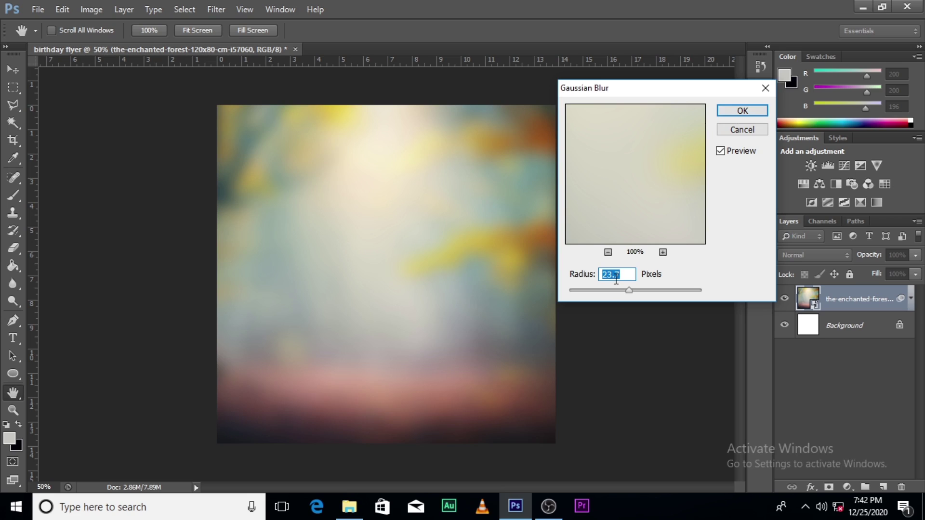
click(745, 114)
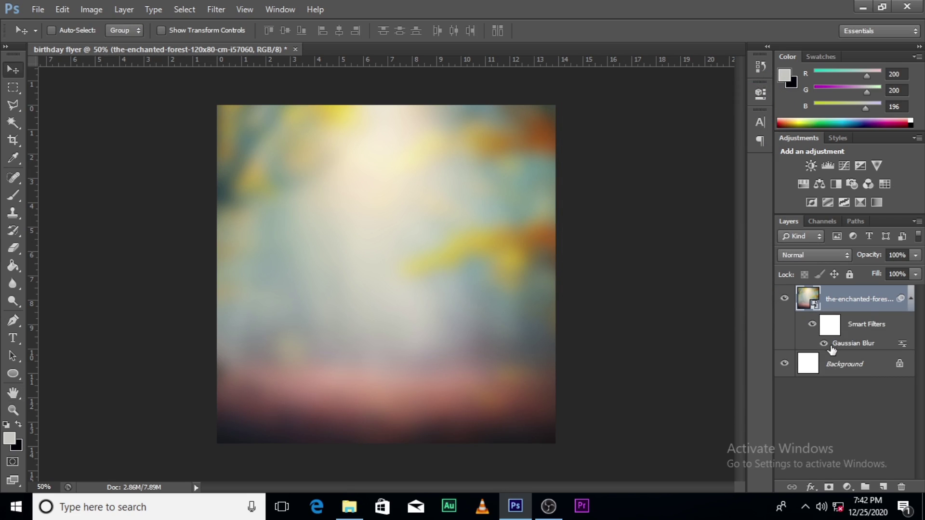
click(910, 300)
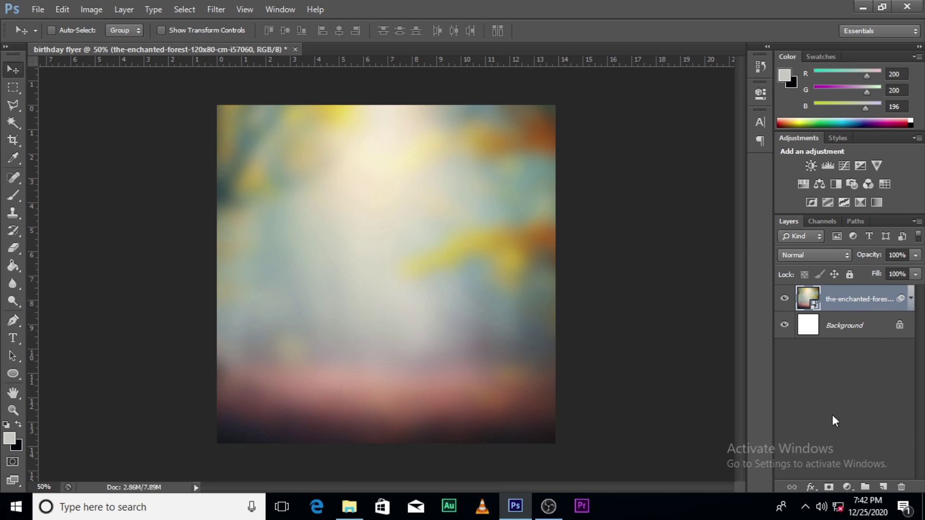
Add a Curves adjustment layer with an S-curve that darkens the forest and boosts contrast
click(831, 488)
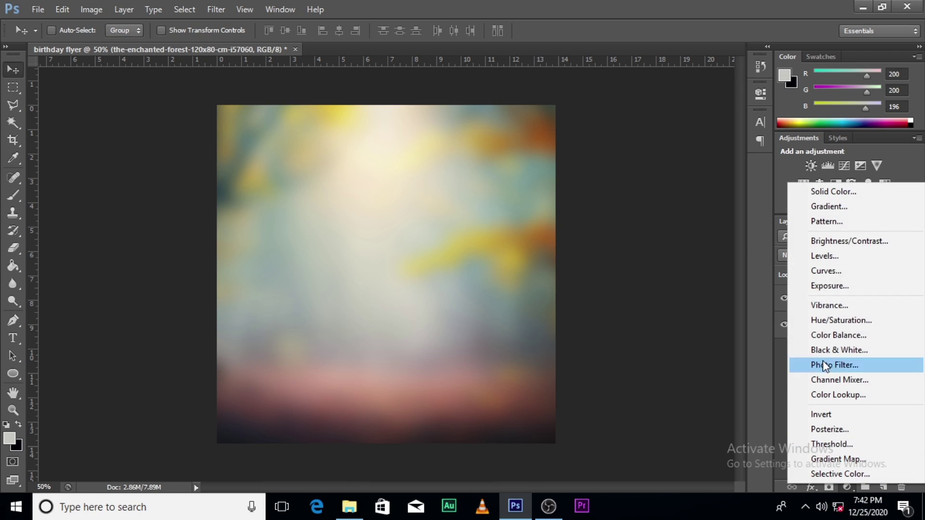
click(821, 271)
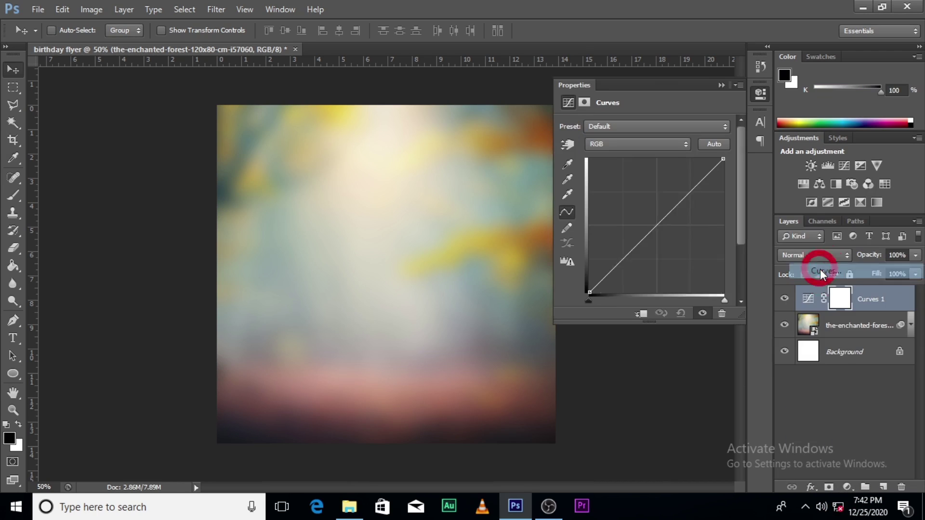
click(627, 255)
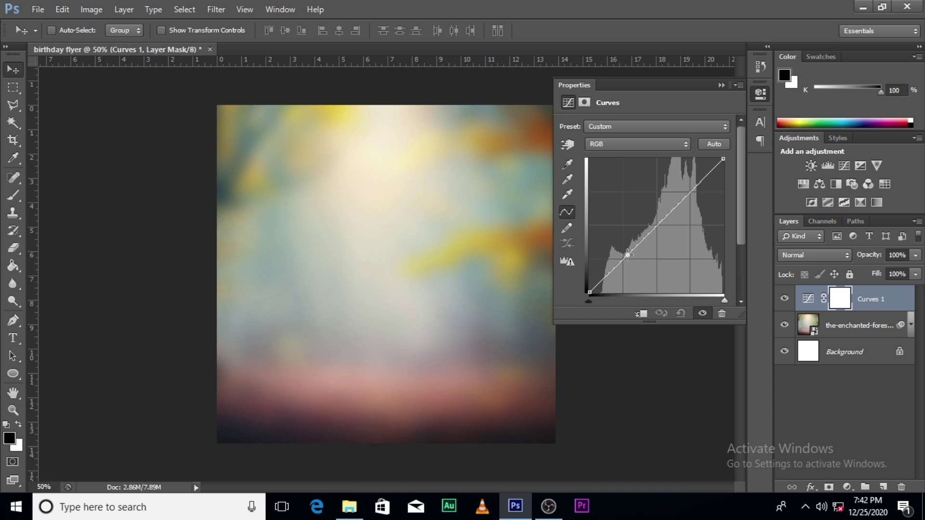
drag(628, 255, 653, 277)
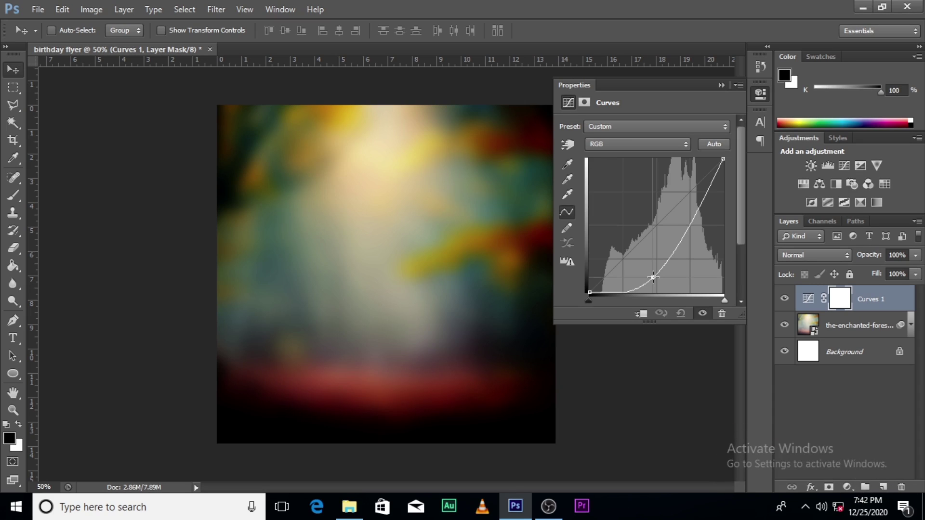
click(722, 86)
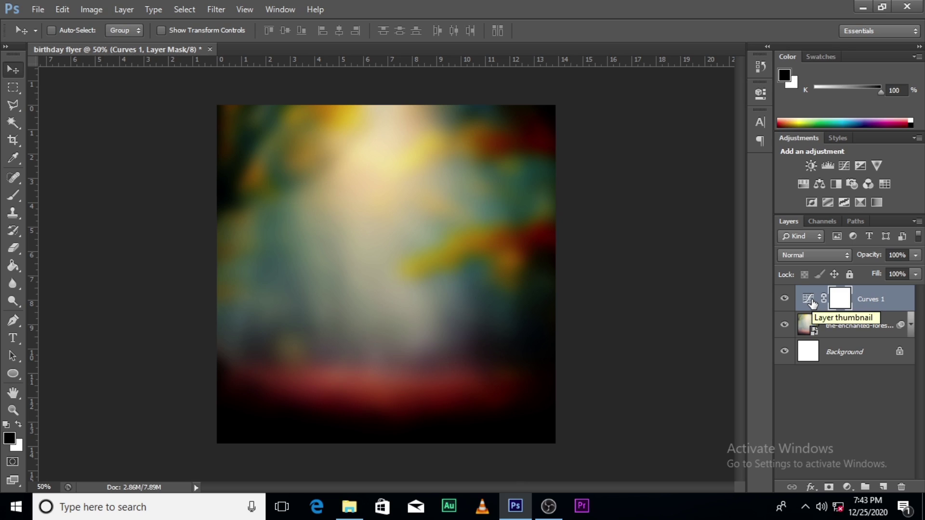
Add an Exposure adjustment layer with lowered exposure to darken the background
click(845, 487)
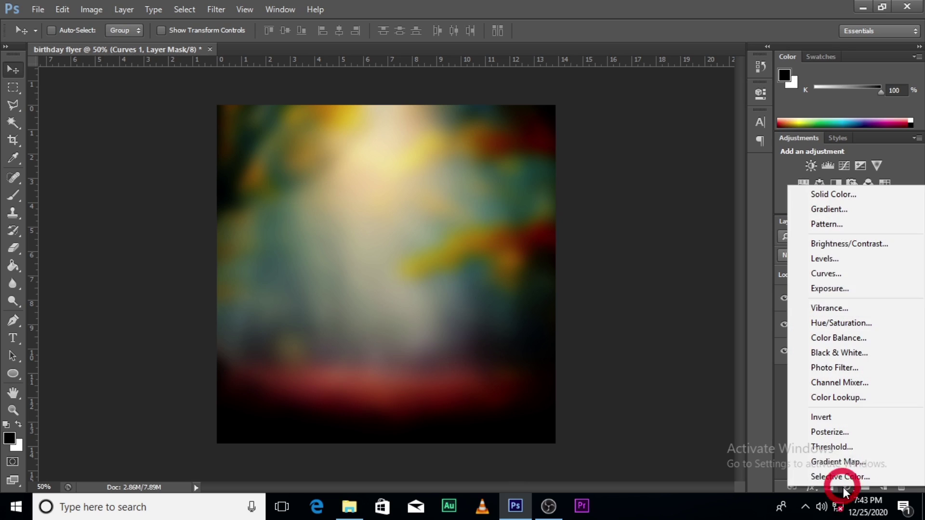
click(825, 289)
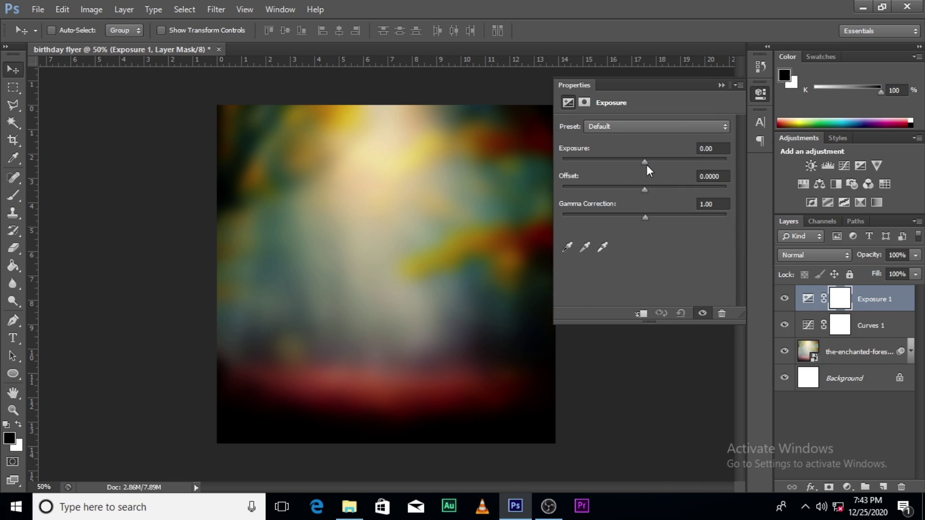
drag(647, 166, 626, 165)
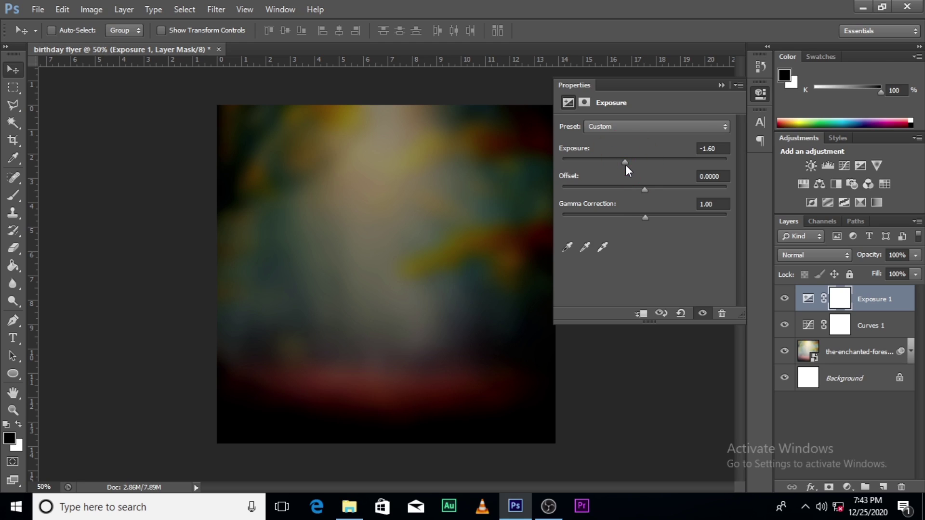
click(721, 87)
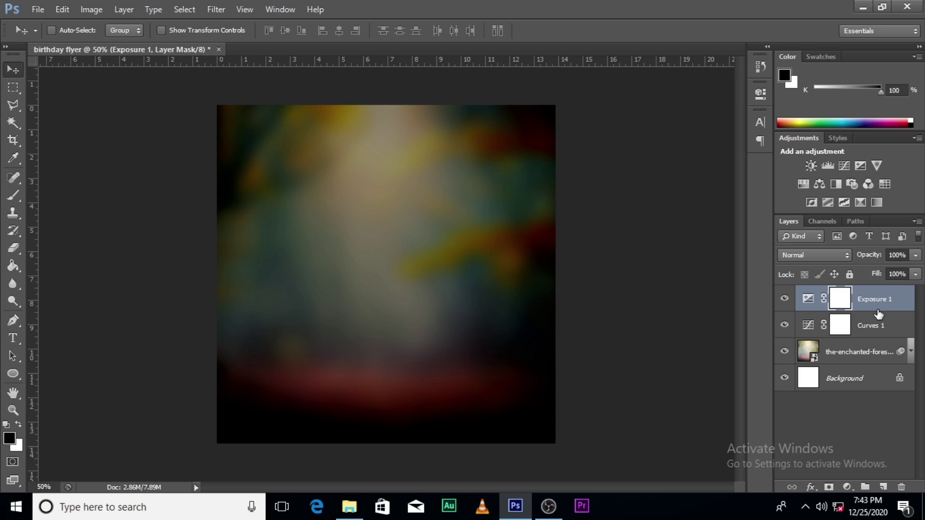
Group the forest layer and both adjustments, name the group 'BG', and keep it visible
shift+click(850, 359)
drag(865, 488, 865, 488)
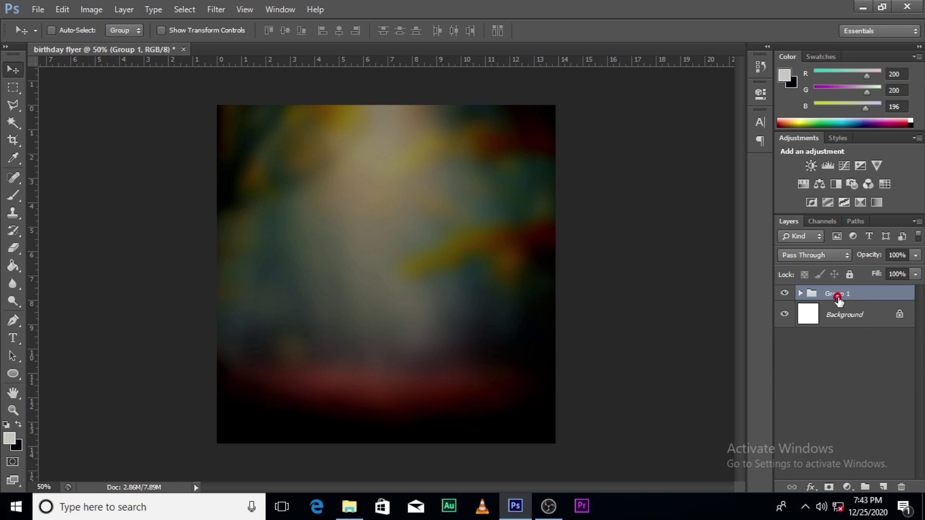
double_click(839, 294)
text(BG)
key(Return)
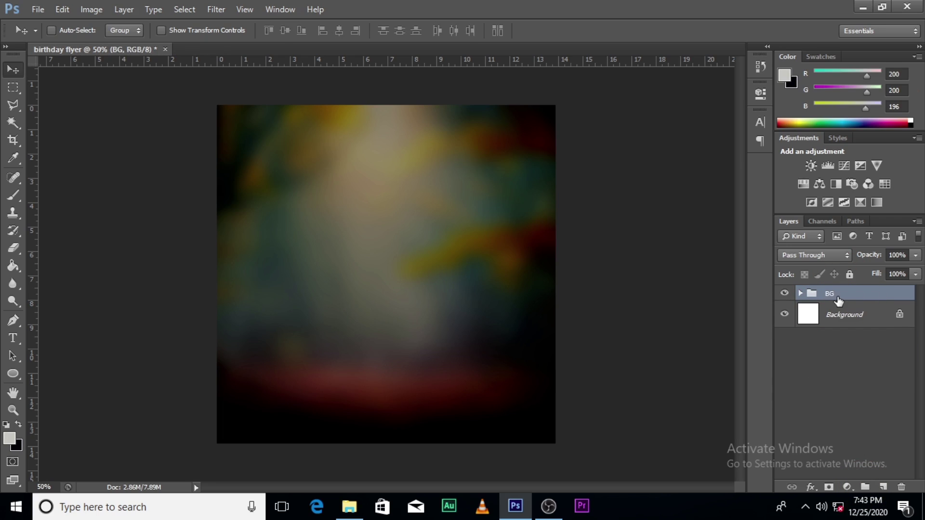
click(785, 294)
Place the businessman photo 'unnamed (1)' into the flyer above the BG group
click(350, 506)
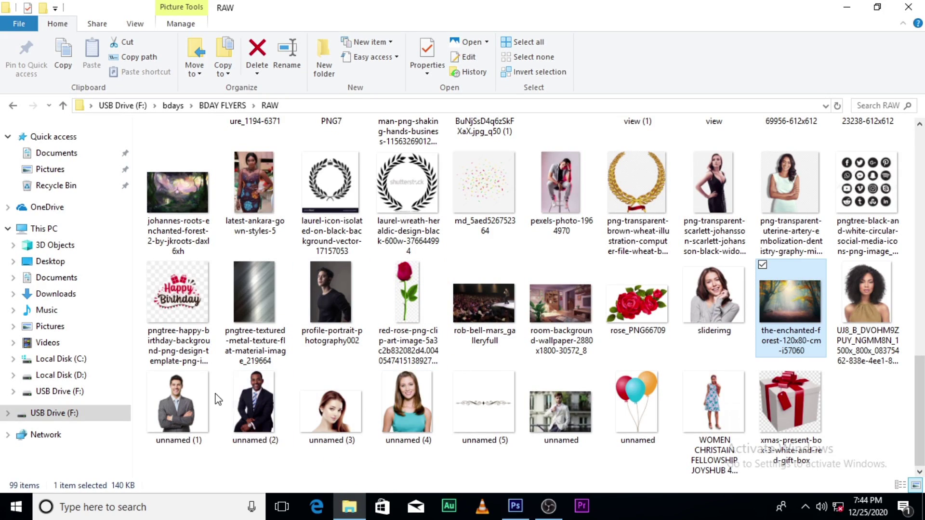
double_click(183, 409)
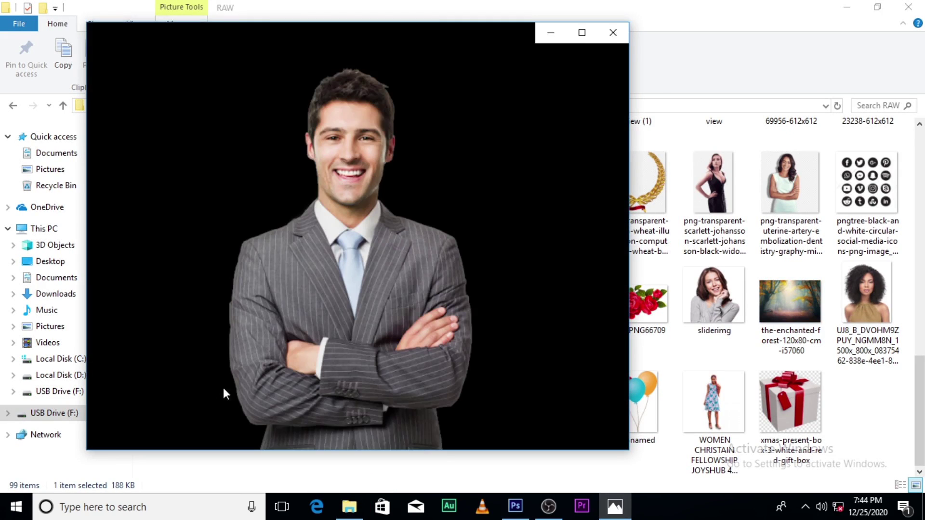
click(618, 29)
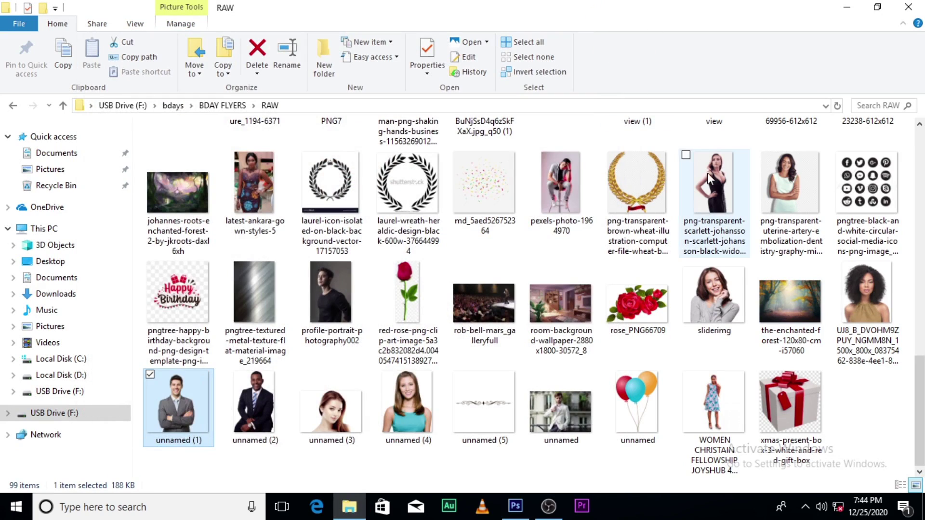
click(715, 195)
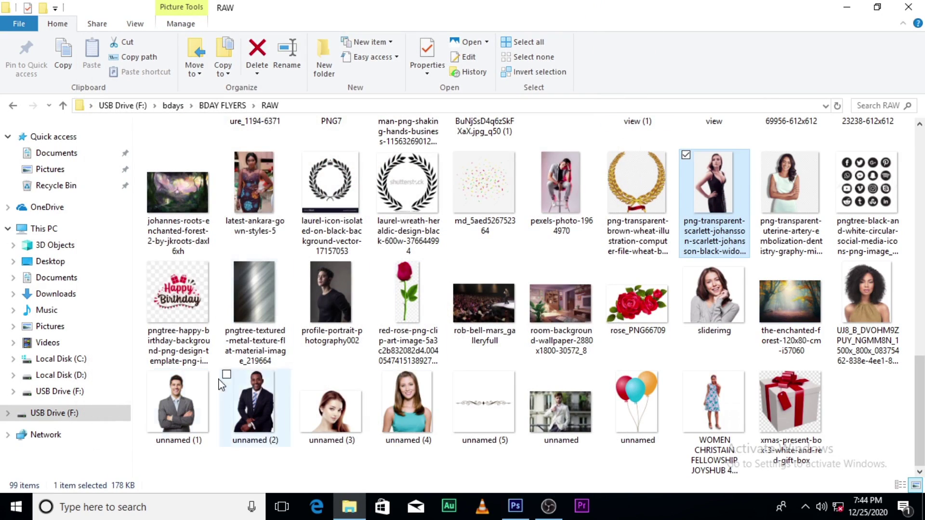
drag(181, 410, 540, 428)
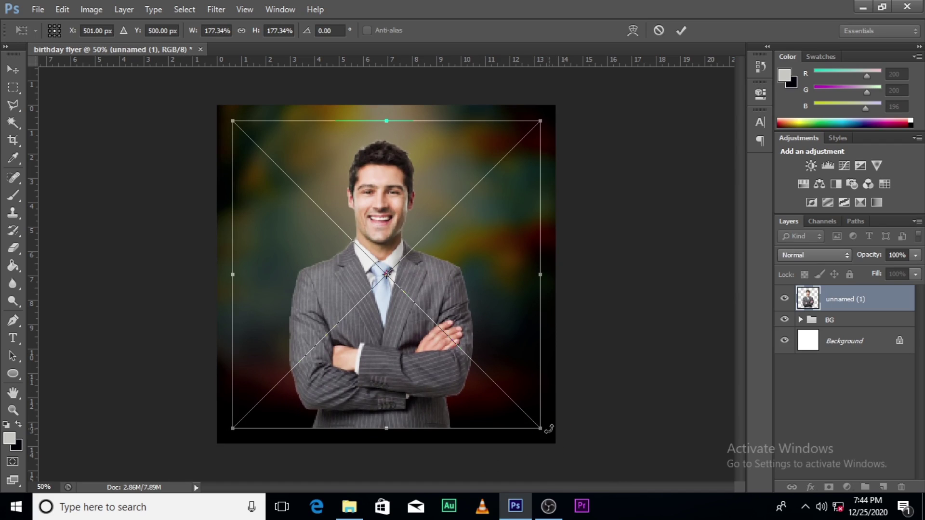
key(Return)
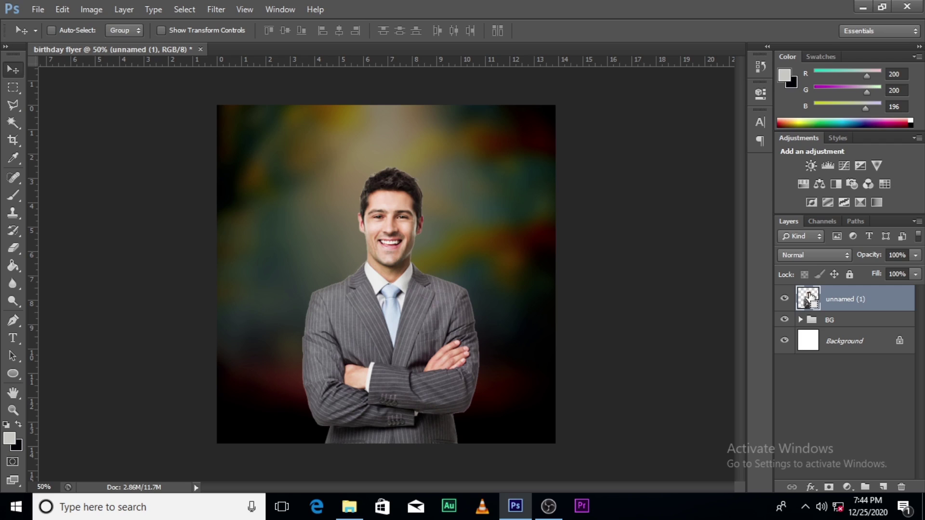
Load the businessman's outline as a selection from the 'unnamed (1)' layer thumbnail
ctrl+click(810, 300)
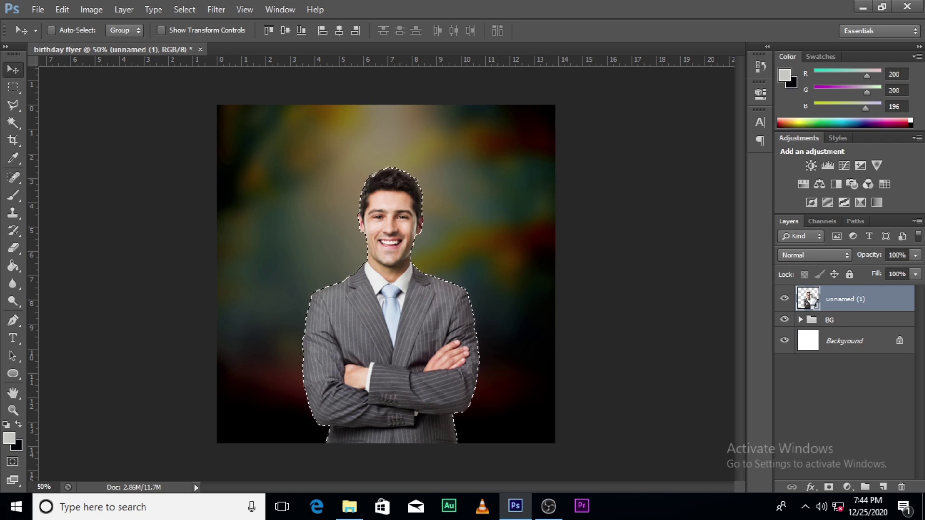
key(ctrl+d)
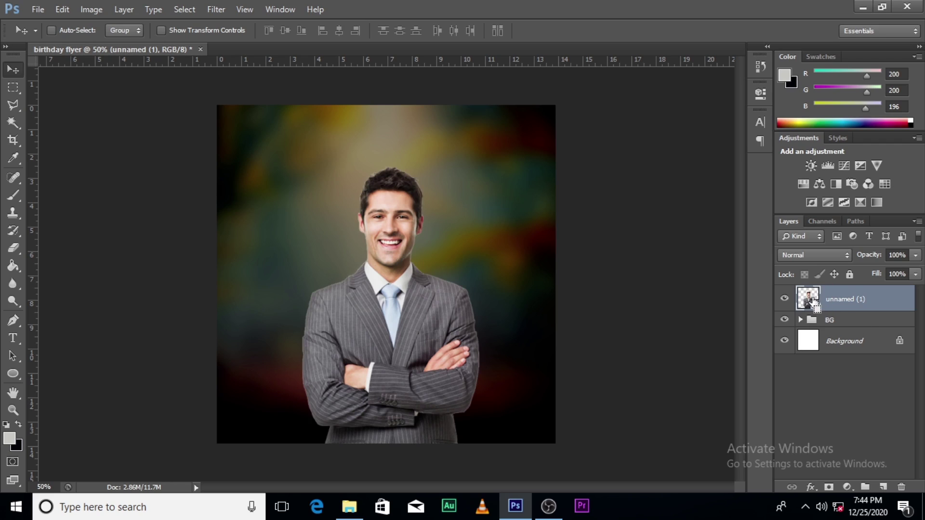
ctrl+click(810, 303)
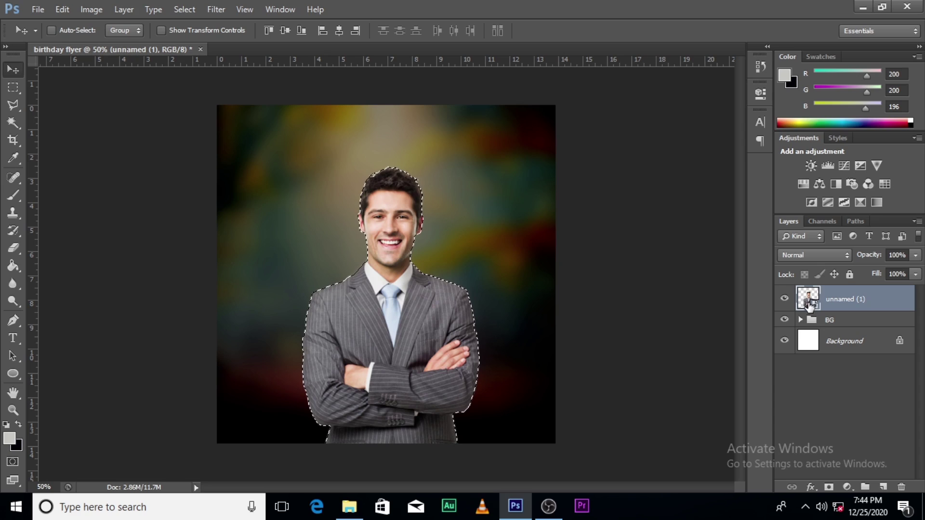
drag(812, 305, 814, 307)
key(ctrl+d)
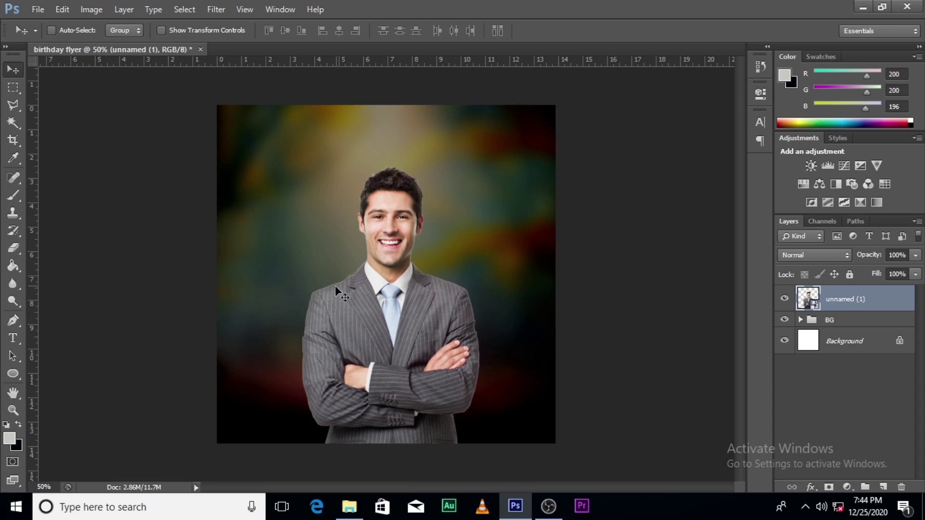
key(ctrl+plus)
key(ctrl+plus)
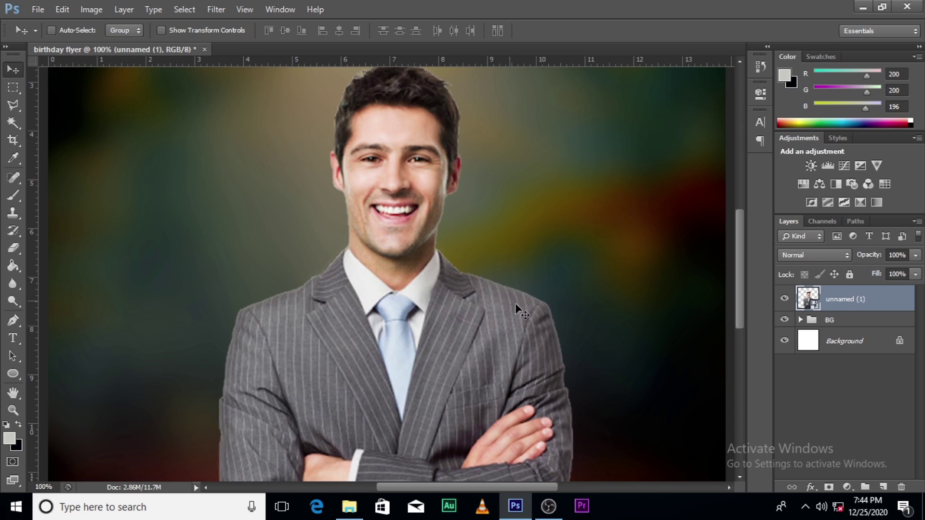
key(ctrl+0)
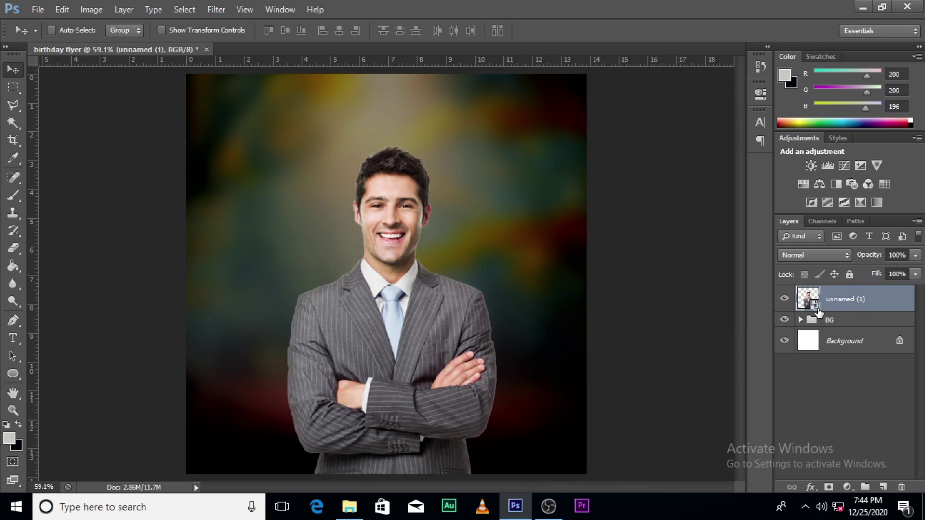
ctrl+click(809, 300)
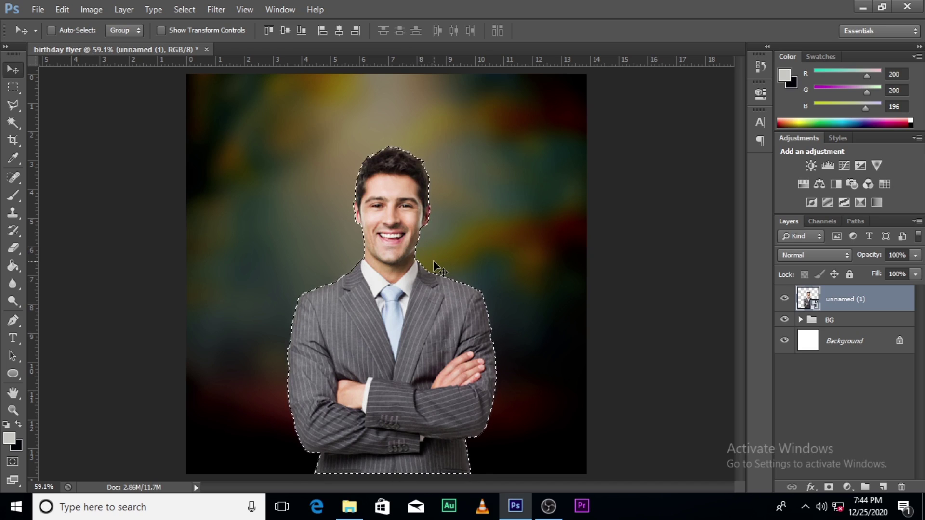
Refine Edge with Radius 0.9, Smooth 7, Contrast 7, Shift Edge -21%, output to new masked layer
click(186, 10)
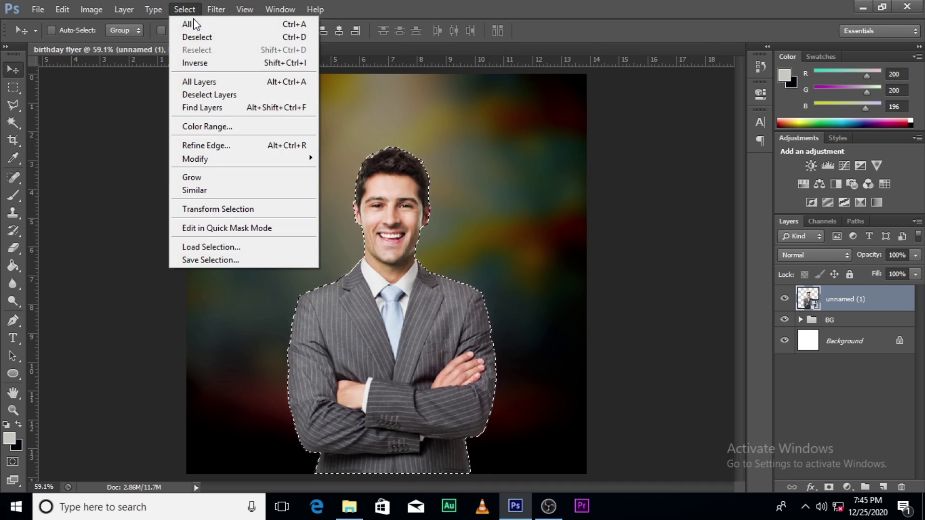
click(215, 145)
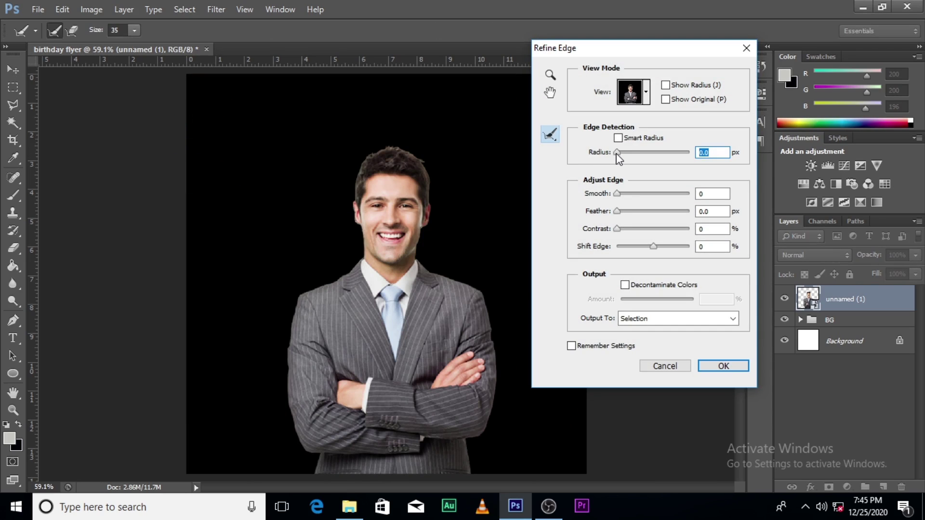
drag(618, 155, 622, 159)
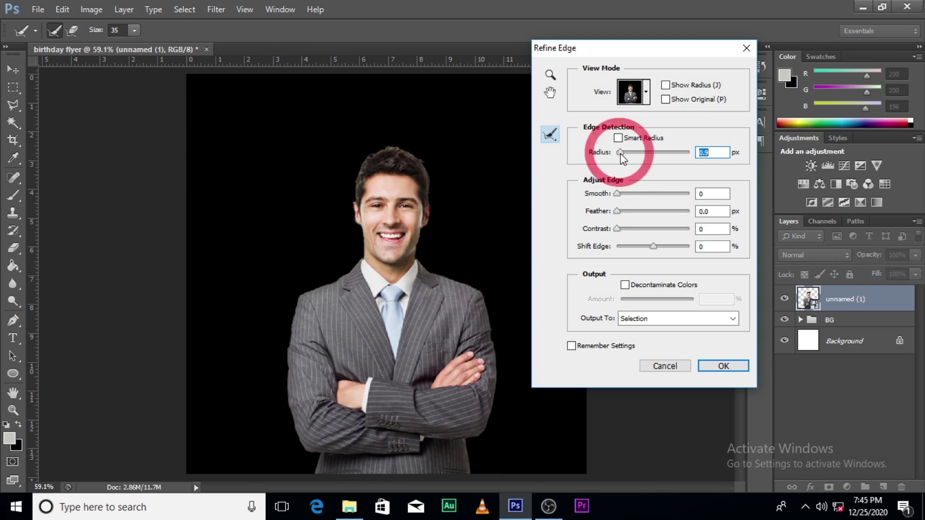
click(619, 192)
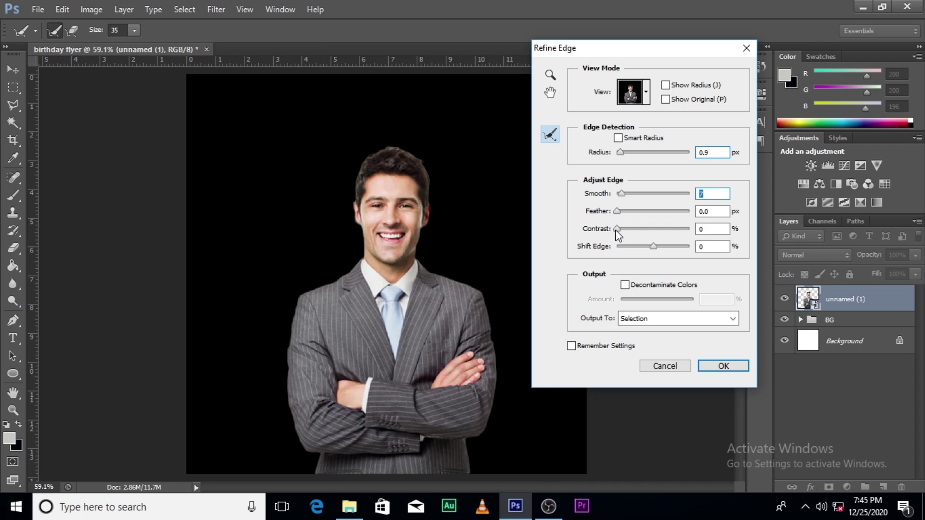
drag(616, 228, 622, 230)
click(622, 231)
drag(654, 247, 646, 250)
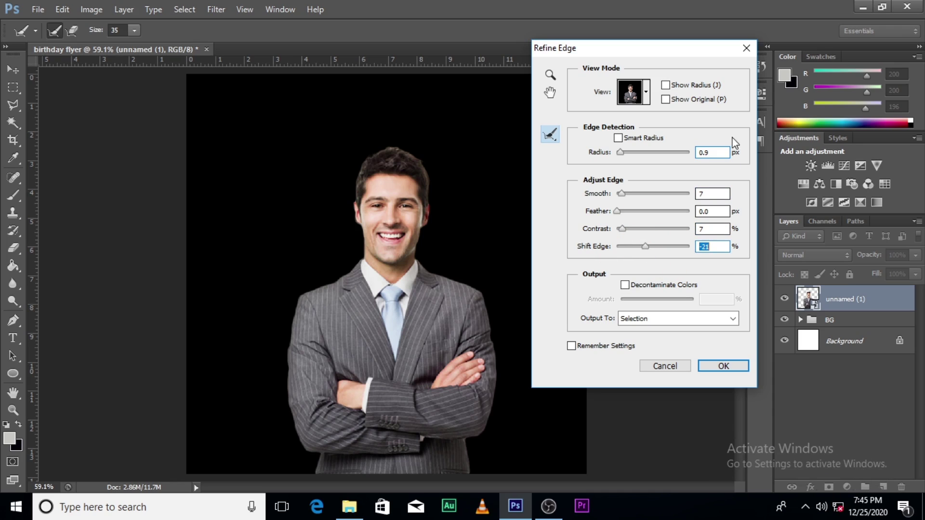
click(704, 319)
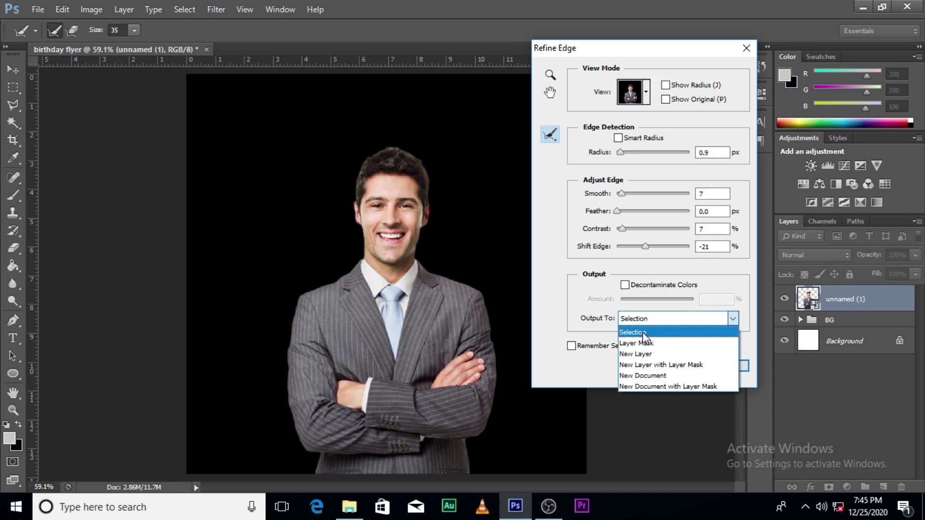
click(631, 367)
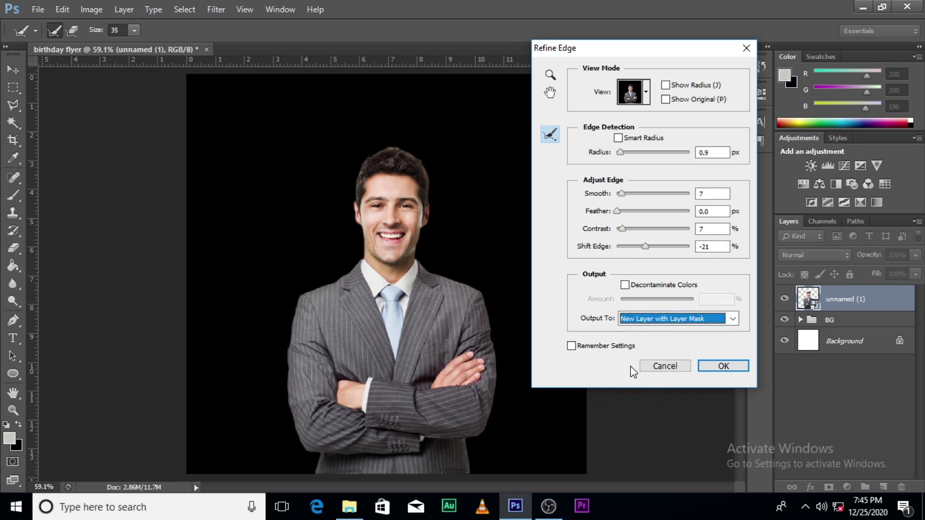
click(723, 366)
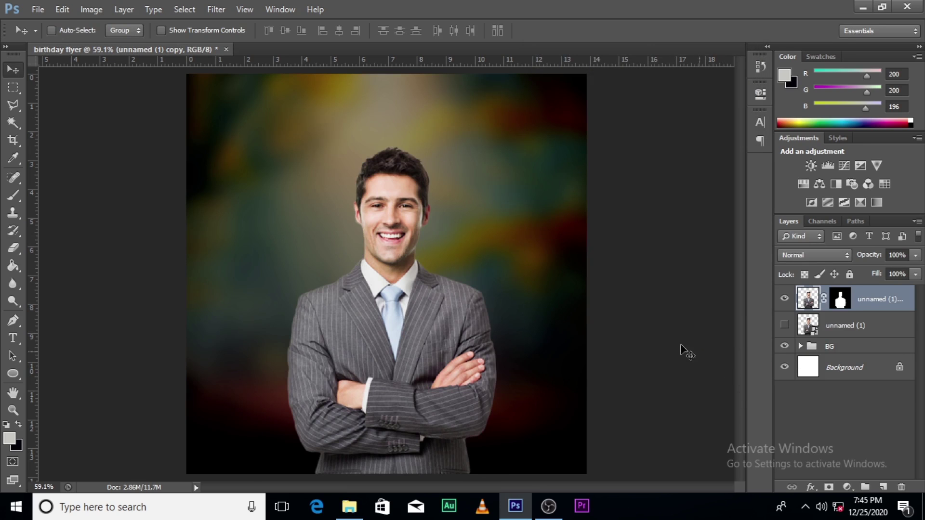
right_click(839, 301)
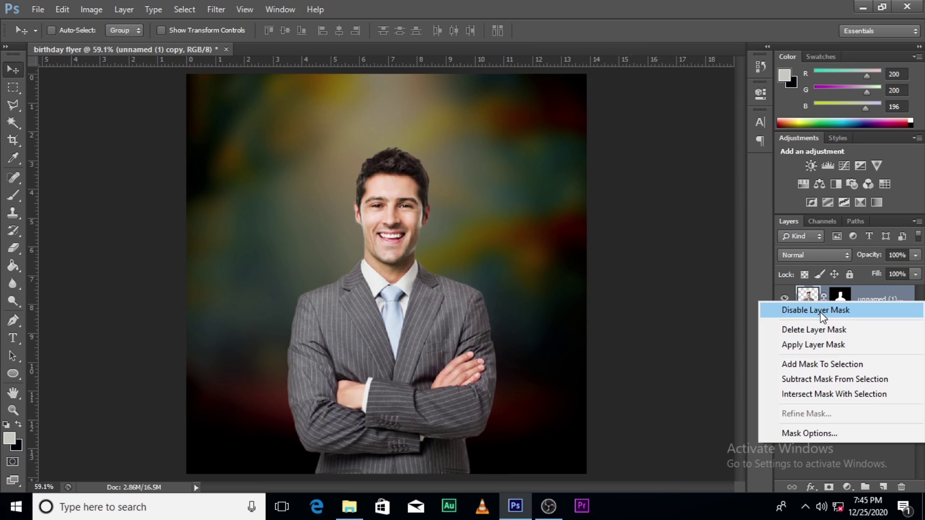
click(823, 311)
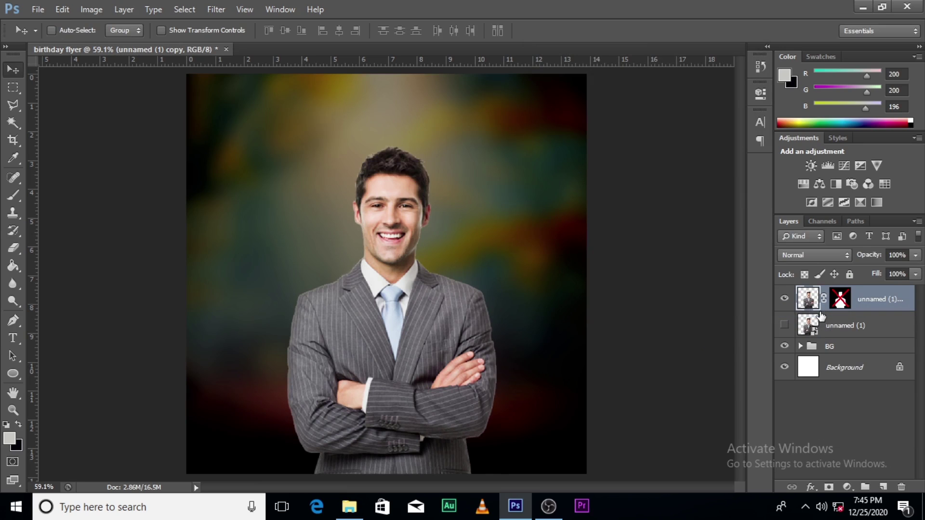
click(843, 303)
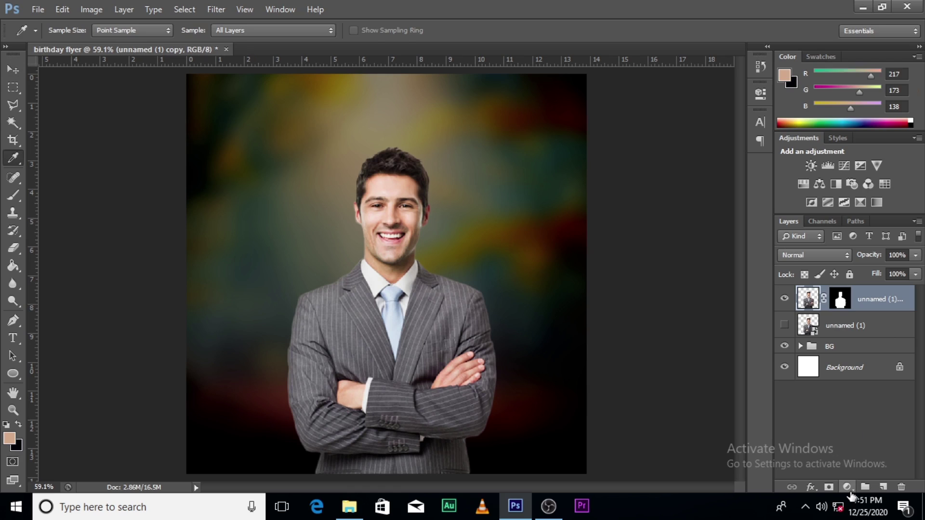
click(848, 488)
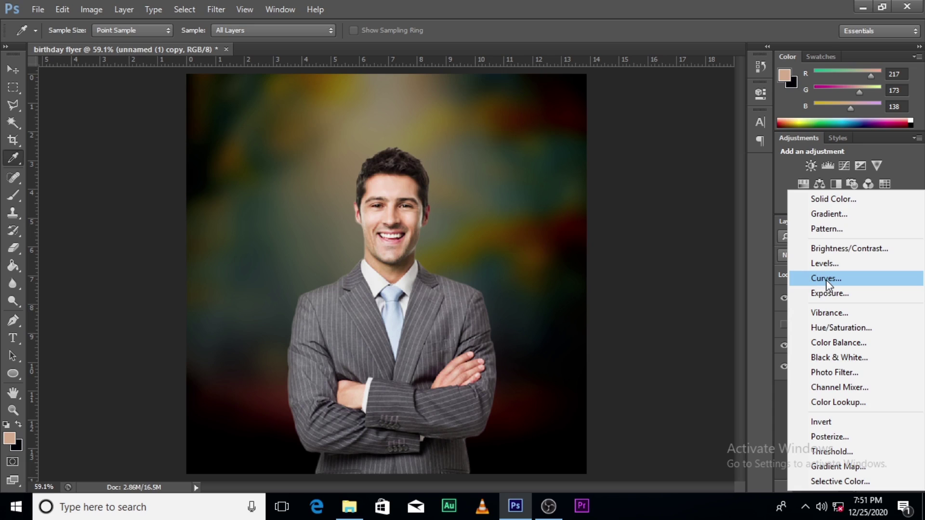
Add a Curves layer clipped to the man and set its shadow target colour to ffffff as default
click(826, 278)
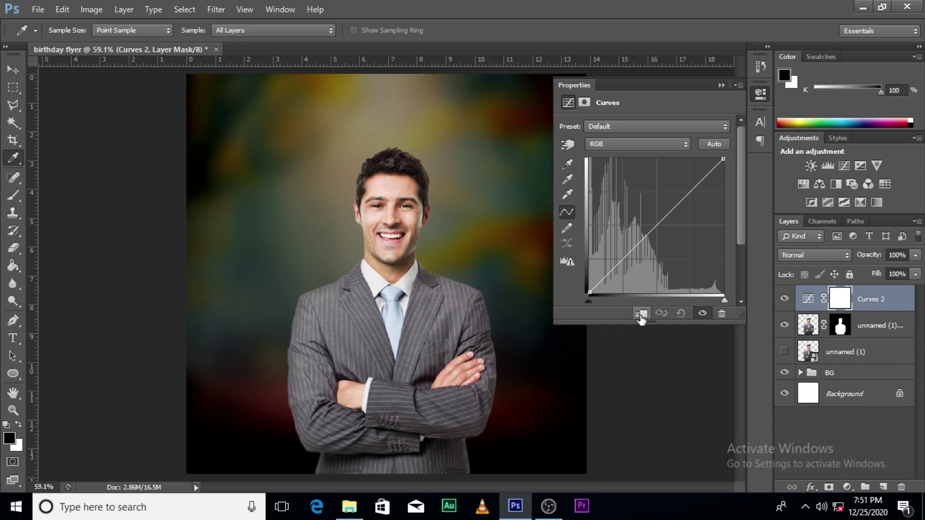
click(641, 315)
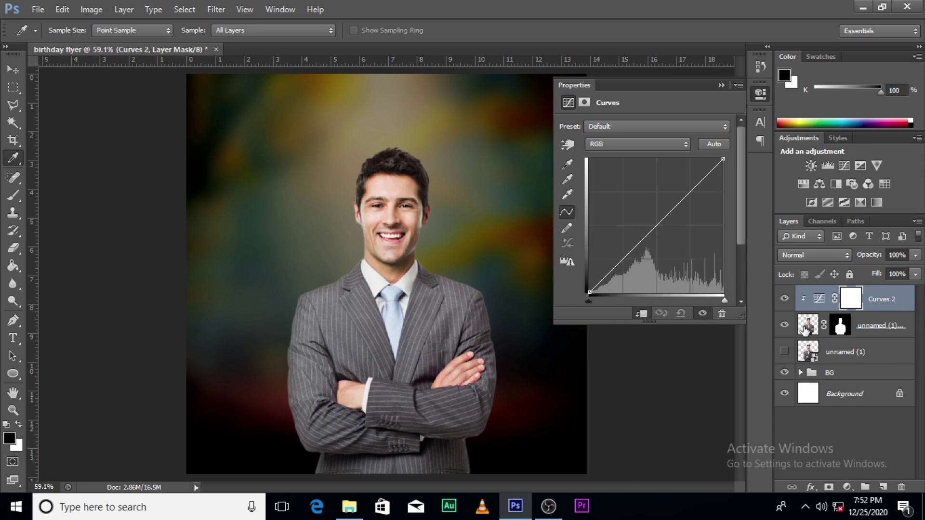
double_click(565, 170)
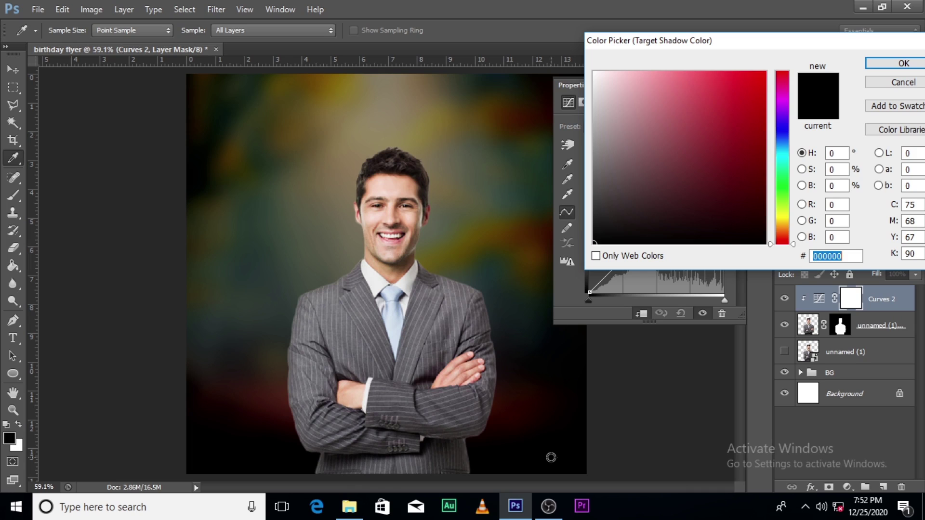
text(ffffff)
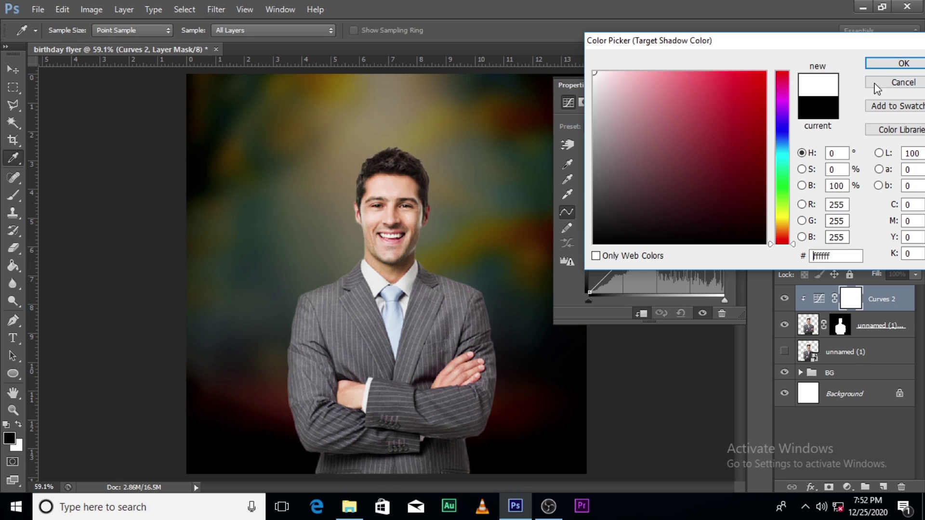
click(898, 64)
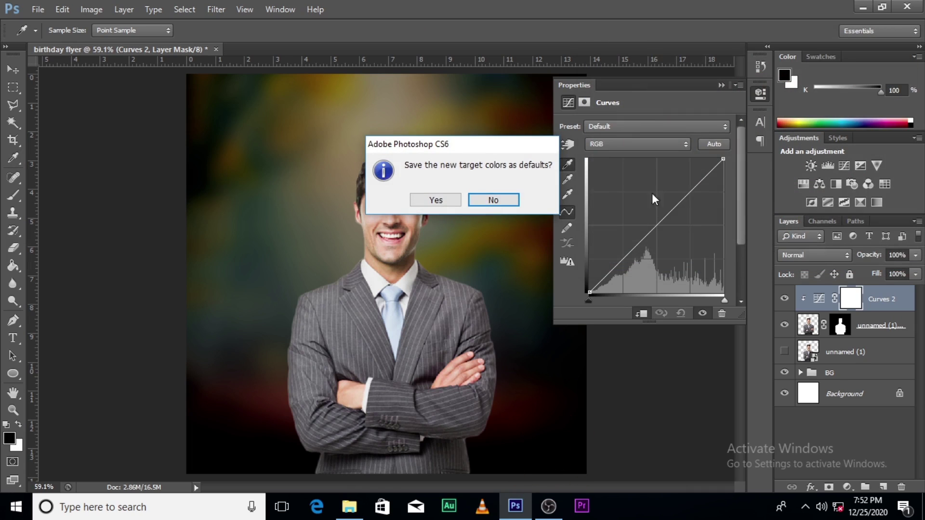
click(436, 200)
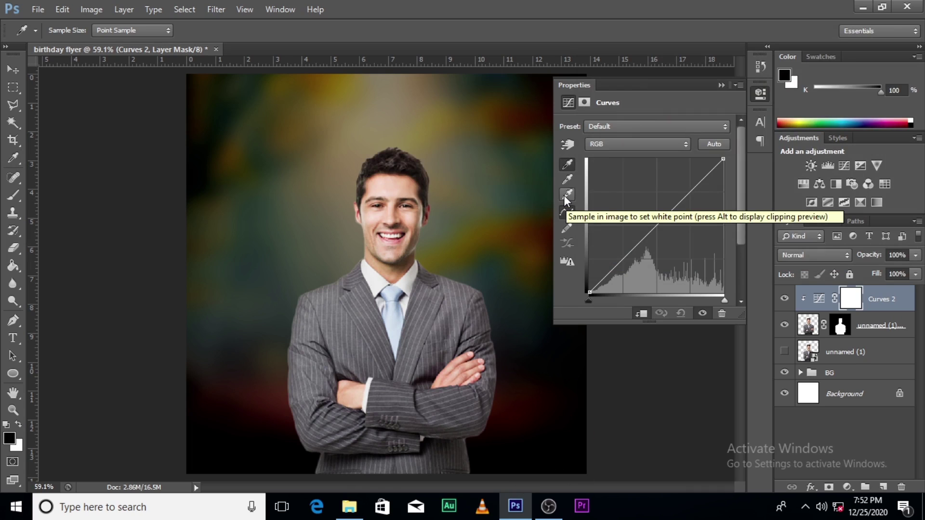
Set the Curves highlight target colour to white ffffff
double_click(566, 195)
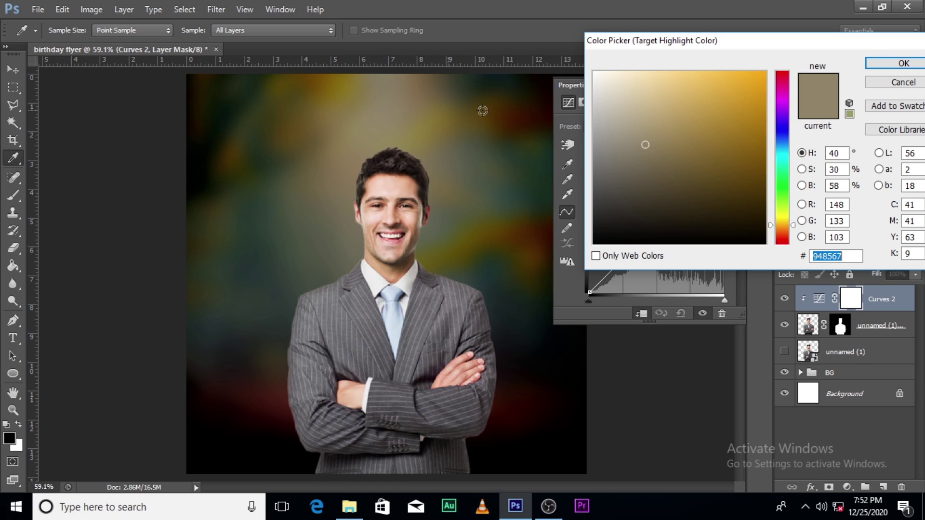
text(ffffff)
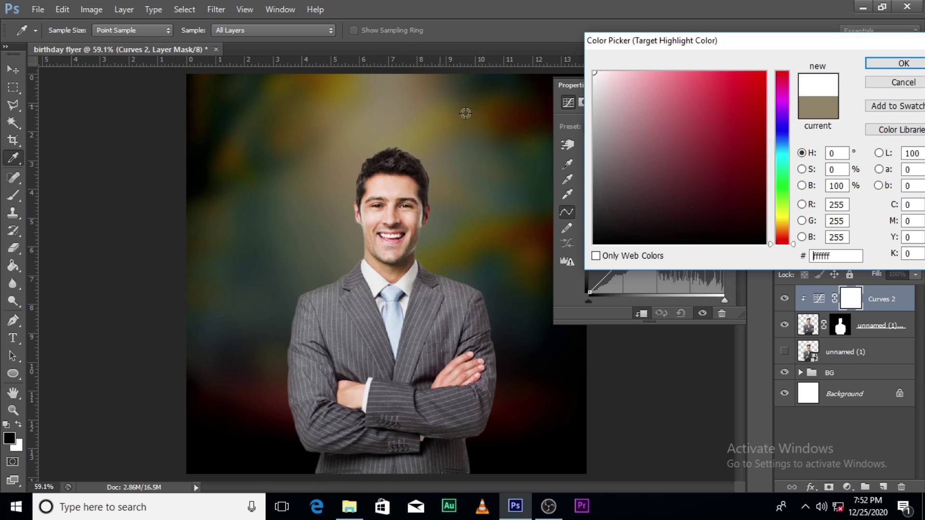
click(902, 85)
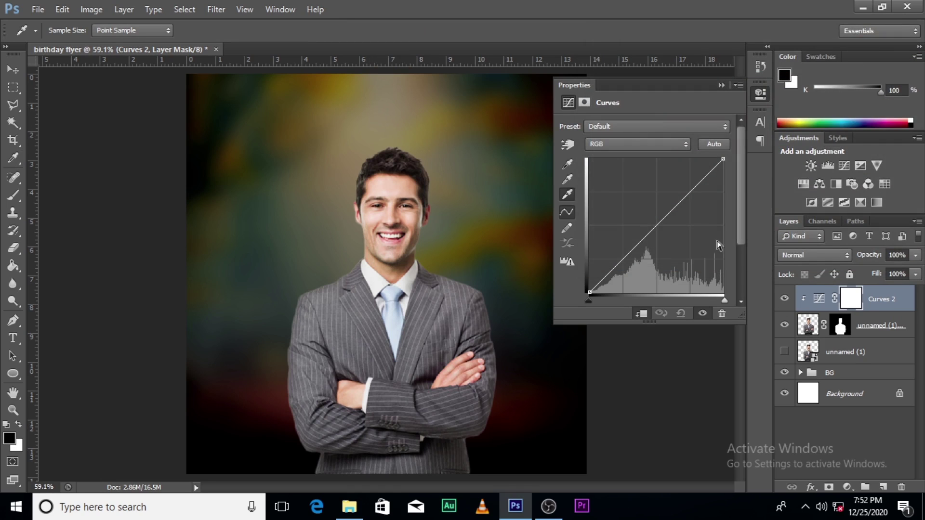
click(854, 302)
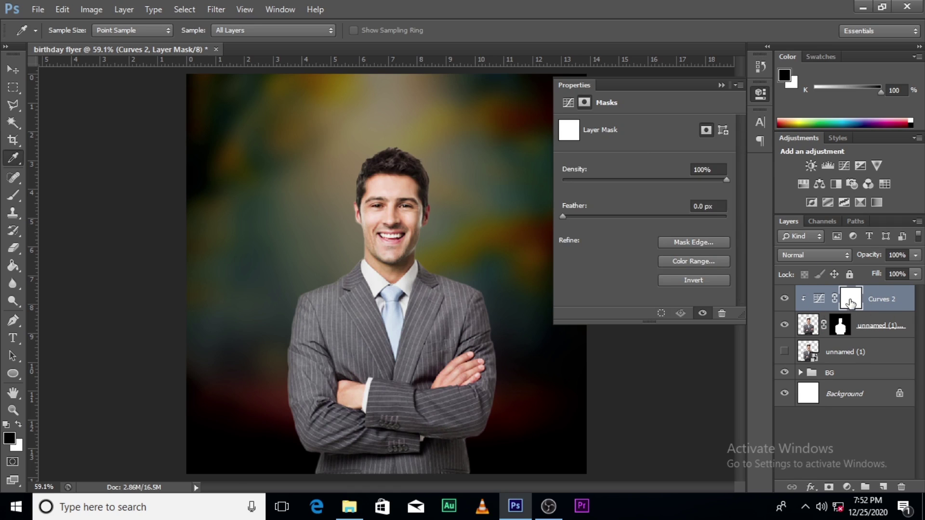
Return to the Curves 2 settings and set the shadow target colour to black, saved as default
click(818, 299)
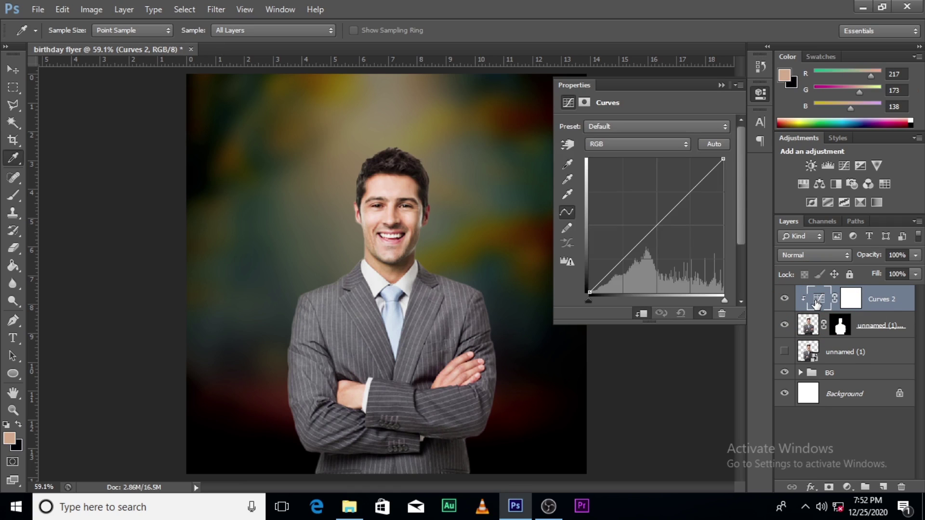
click(816, 303)
click(860, 304)
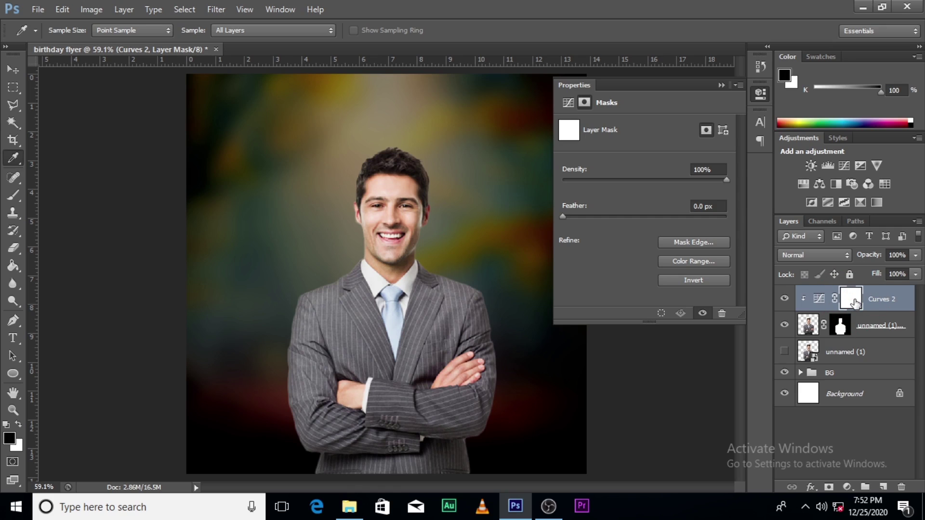
click(820, 301)
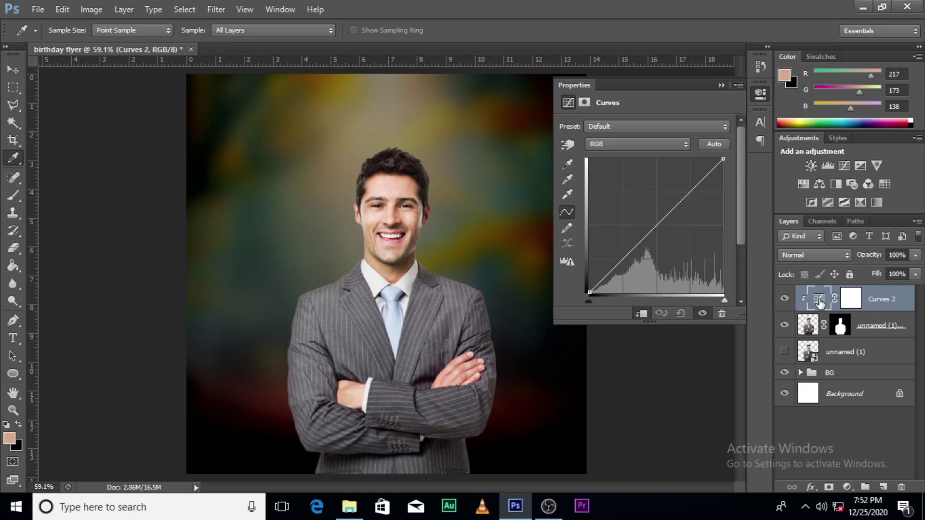
double_click(567, 165)
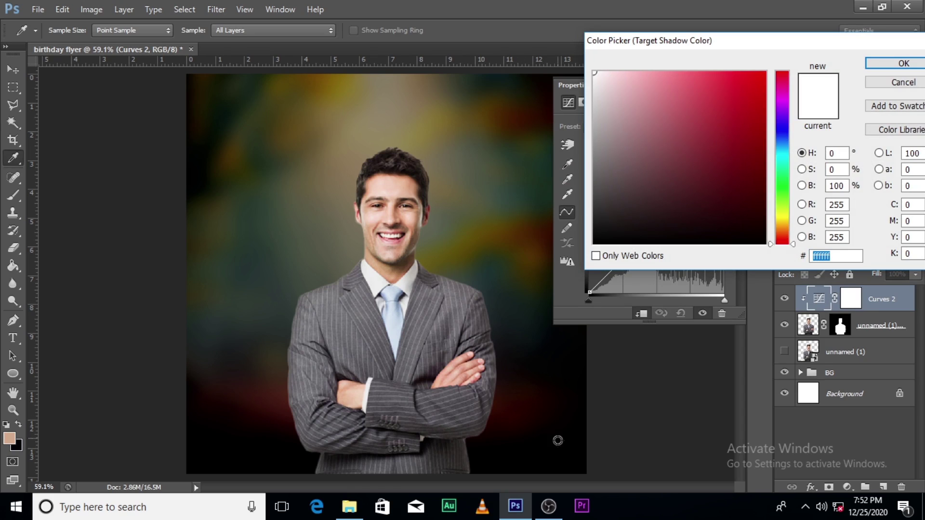
click(563, 458)
click(887, 63)
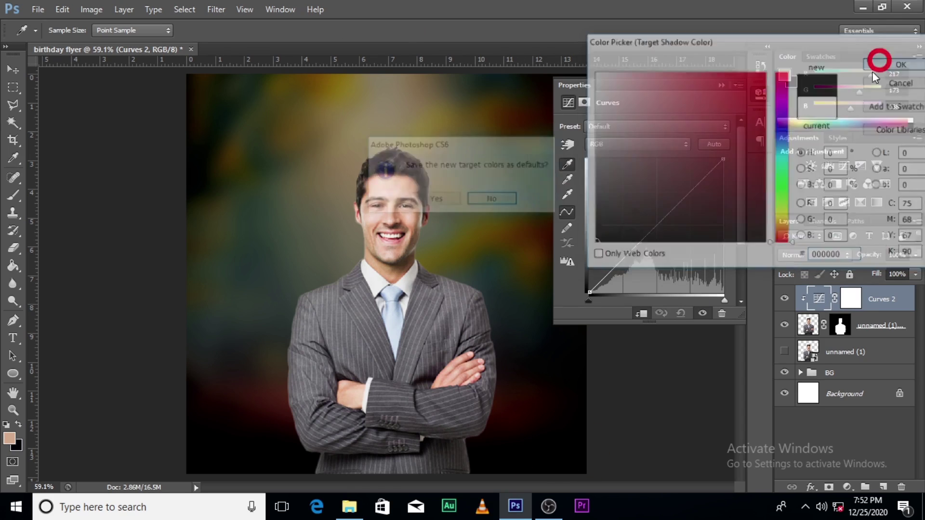
click(436, 201)
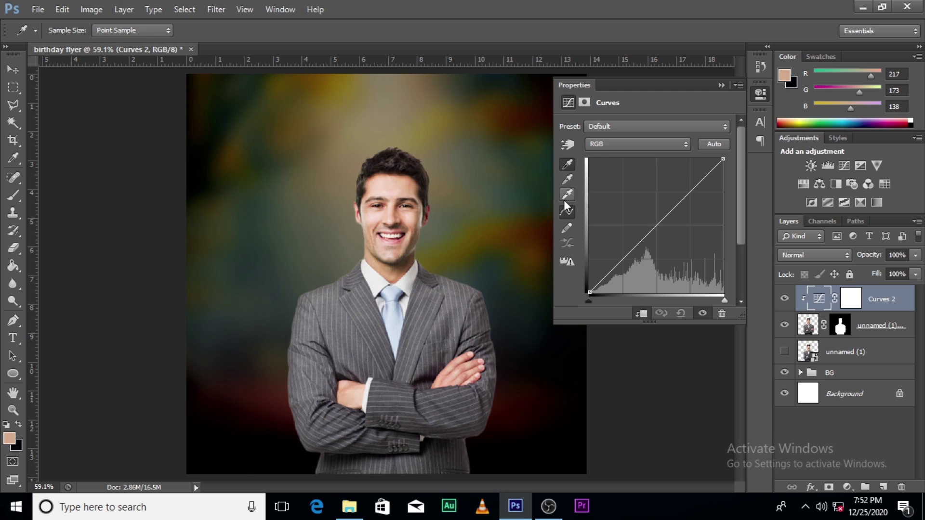
Set the highlight target to light beige dcd1bb, save it as default, and sample a grey point
double_click(567, 199)
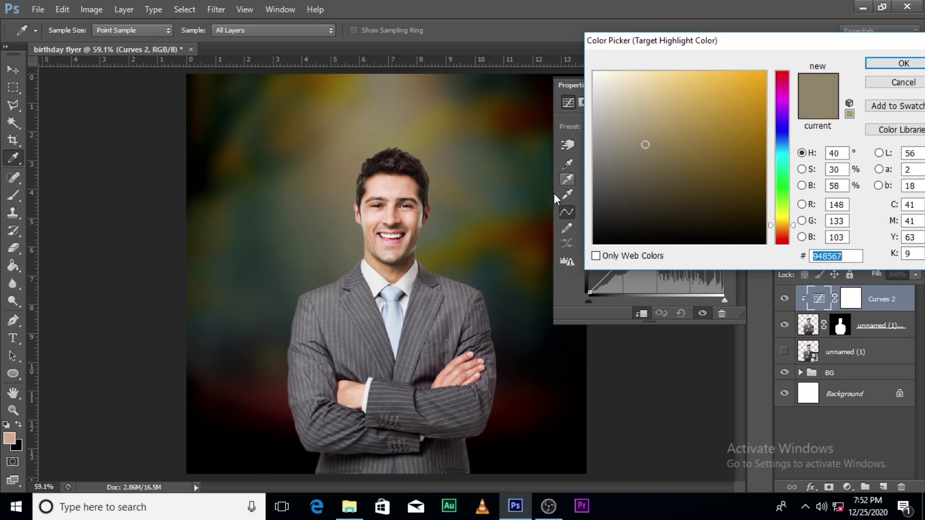
click(612, 100)
click(622, 86)
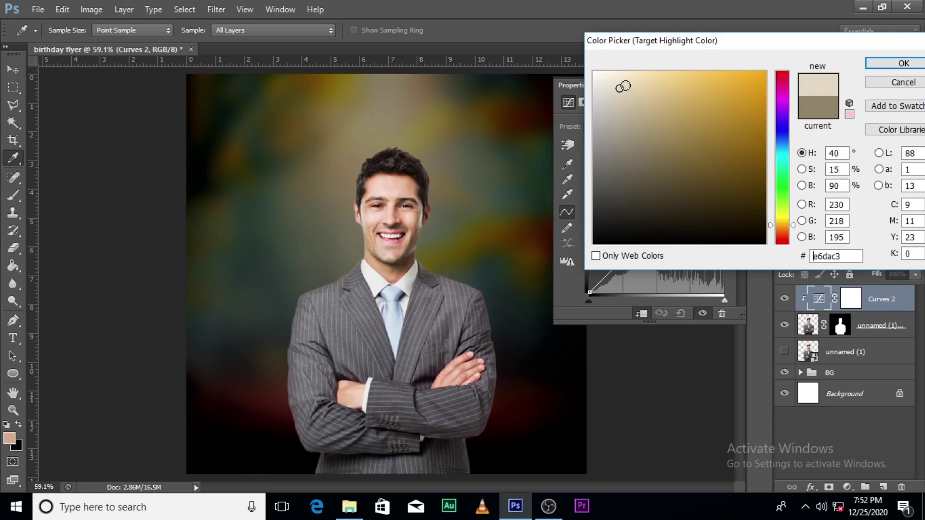
click(626, 85)
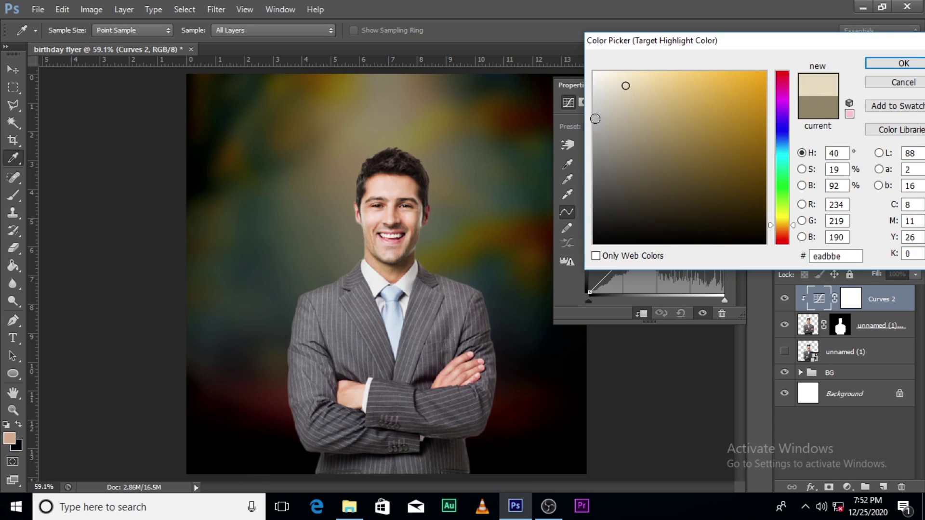
click(614, 98)
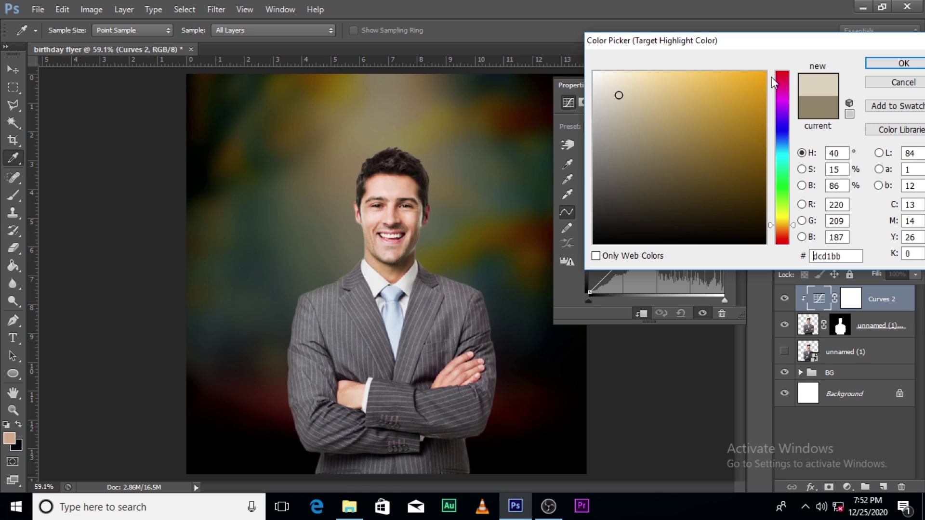
click(901, 63)
click(440, 199)
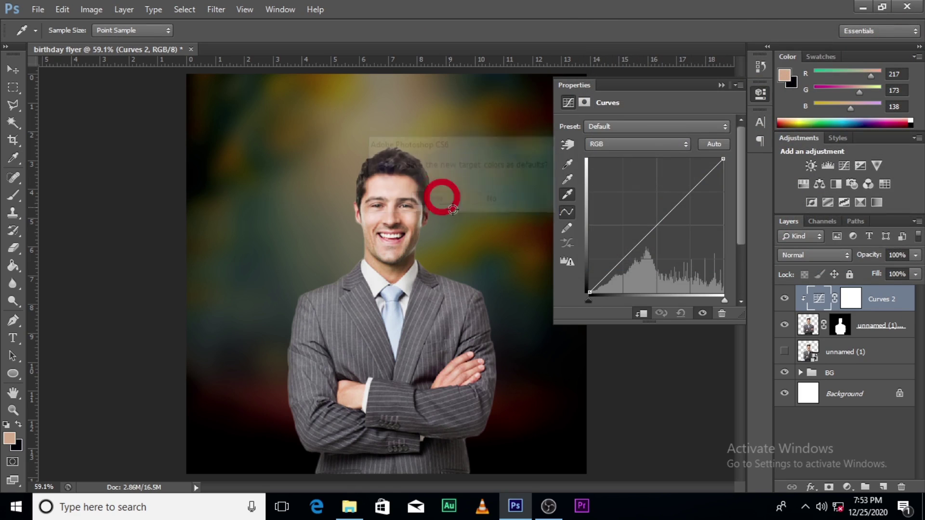
click(565, 182)
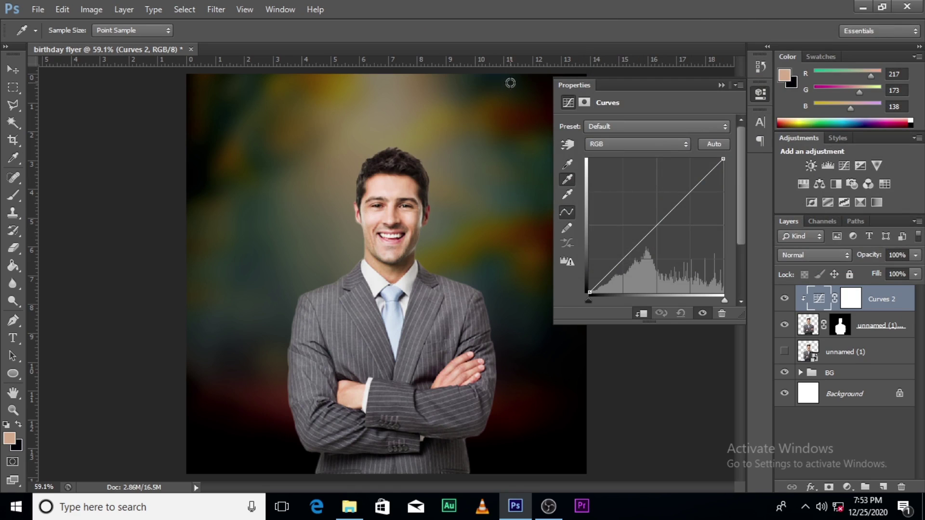
click(499, 170)
Set the black point from the dark hair and the white point from forehead, collar and teeth
click(529, 150)
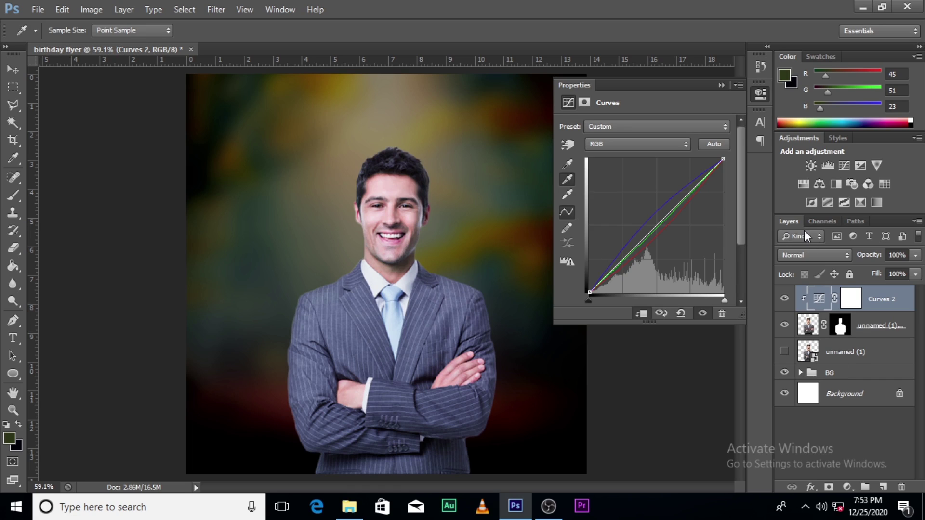
click(566, 165)
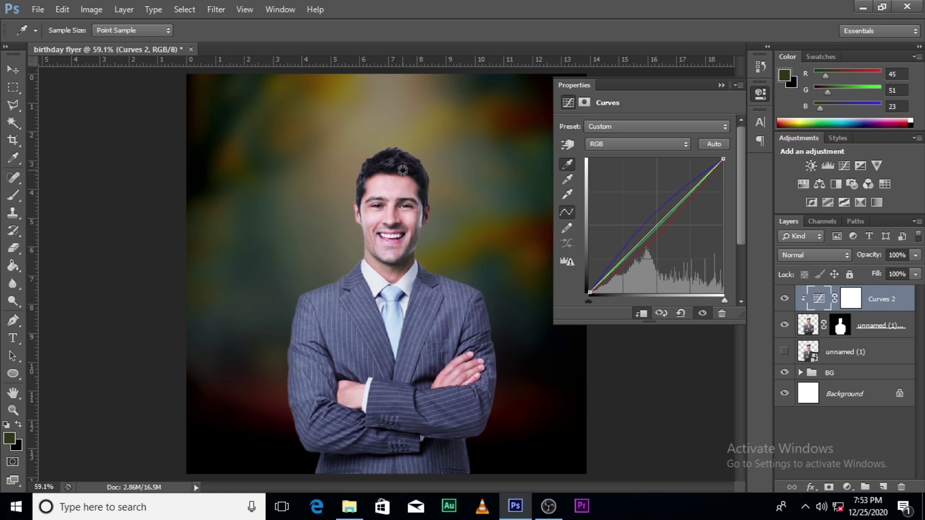
click(402, 170)
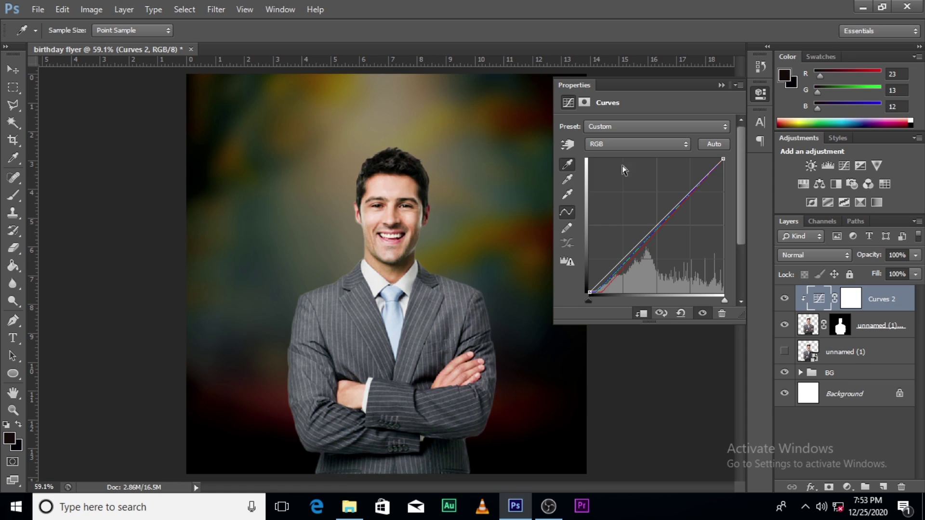
click(566, 196)
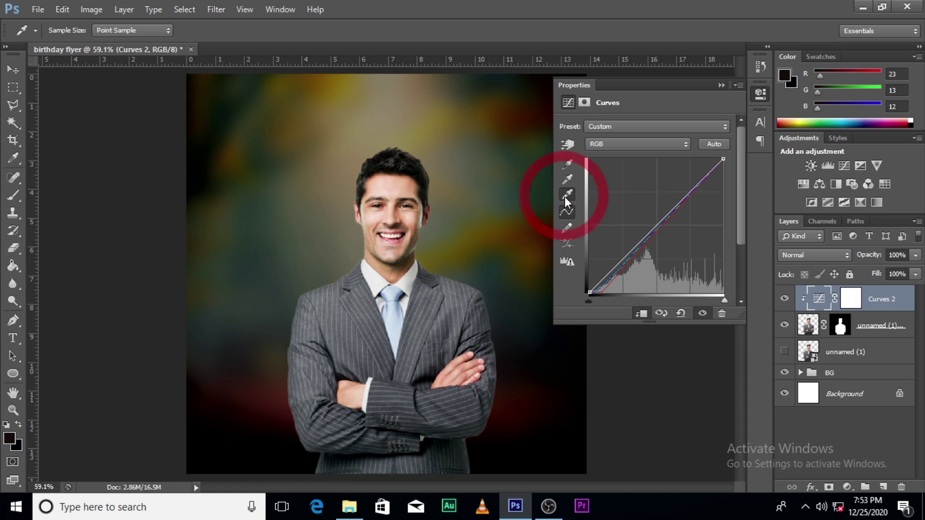
click(383, 189)
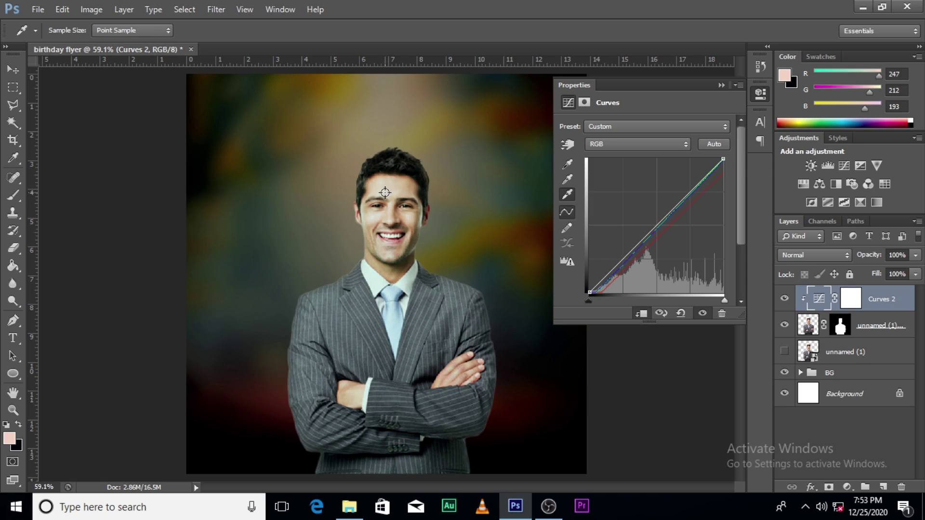
click(386, 191)
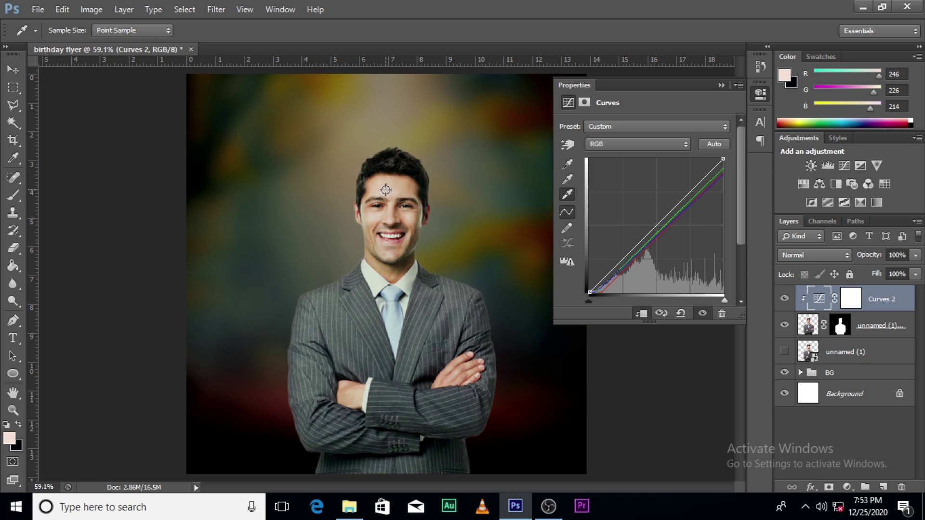
click(404, 283)
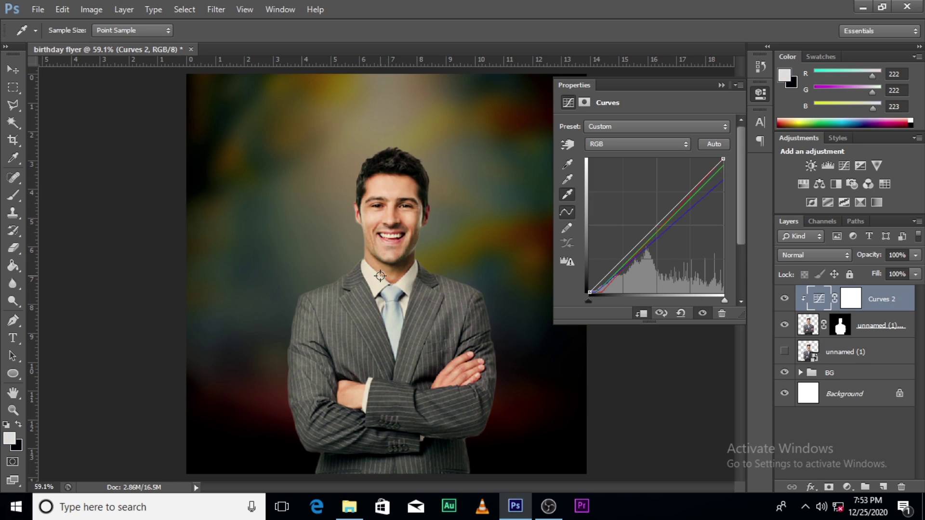
click(382, 276)
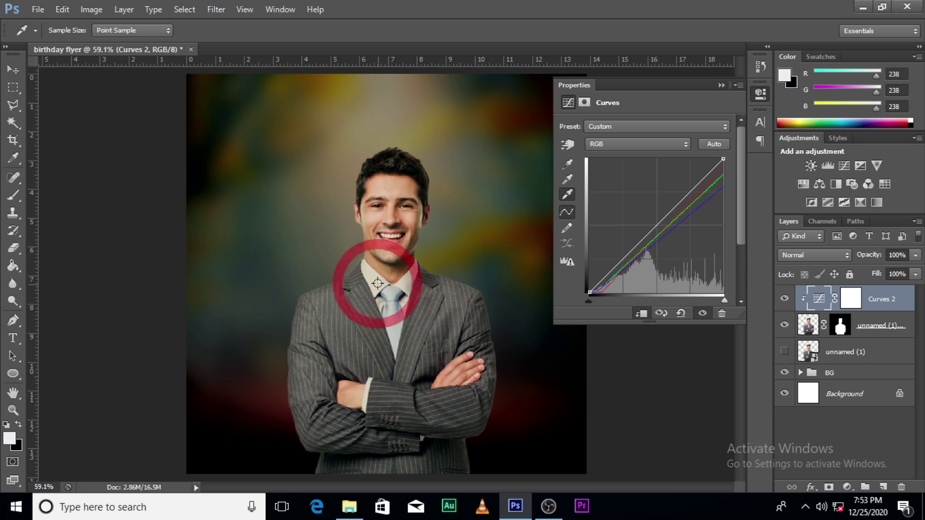
click(389, 236)
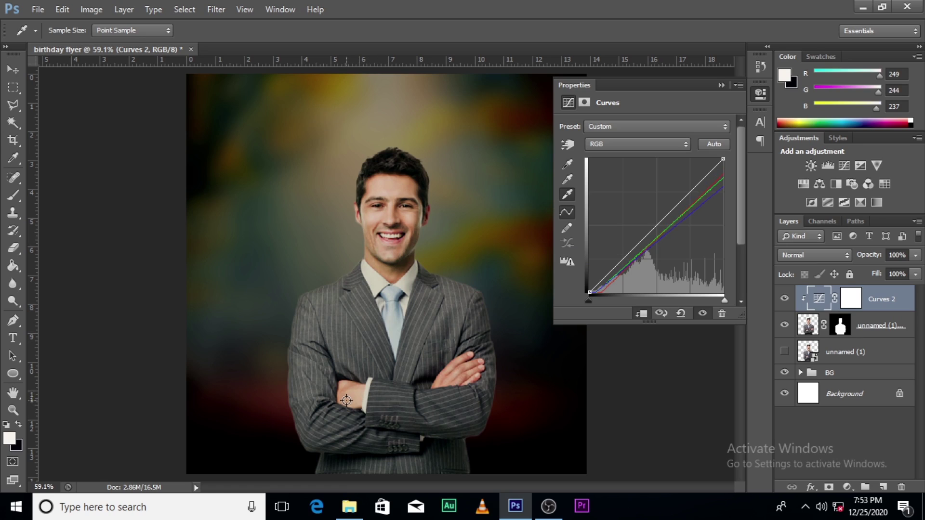
Sample neck, lapel, tie, hairline and suit as grey point until the suit reads neutral
click(569, 181)
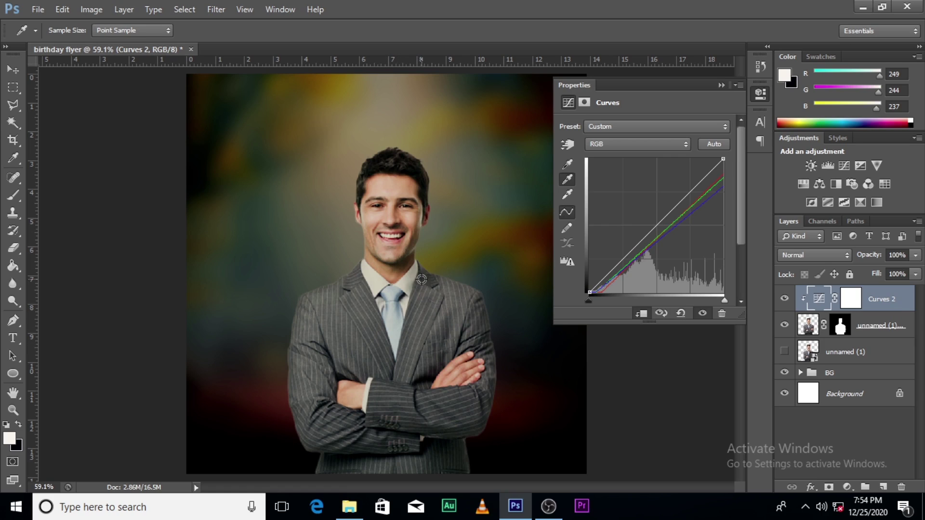
click(405, 264)
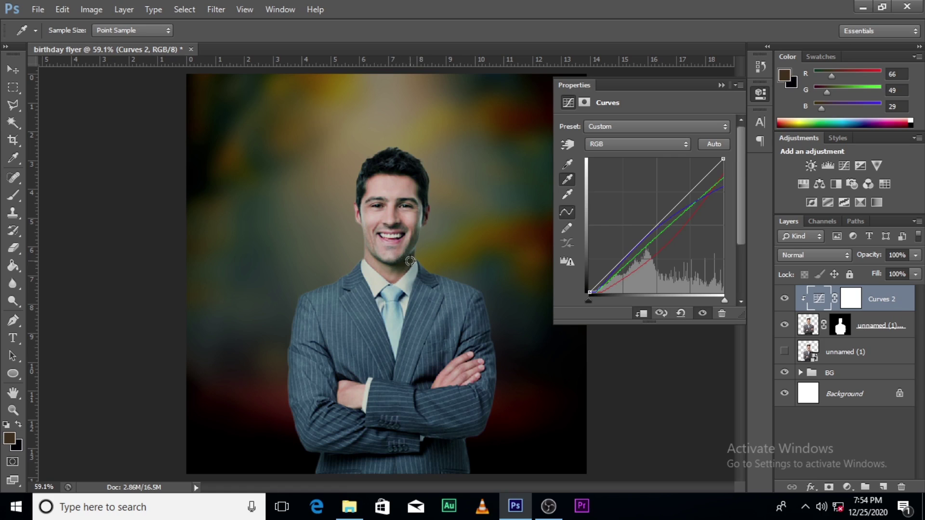
click(432, 306)
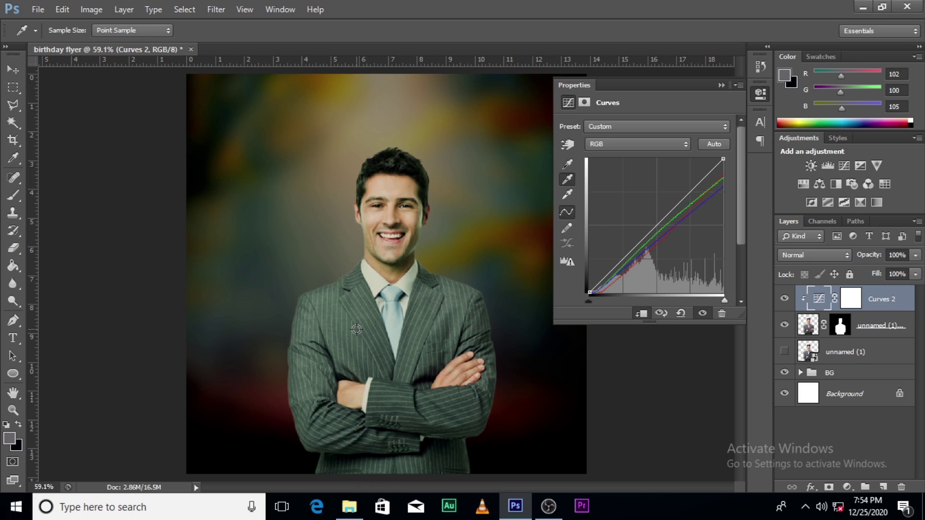
click(396, 306)
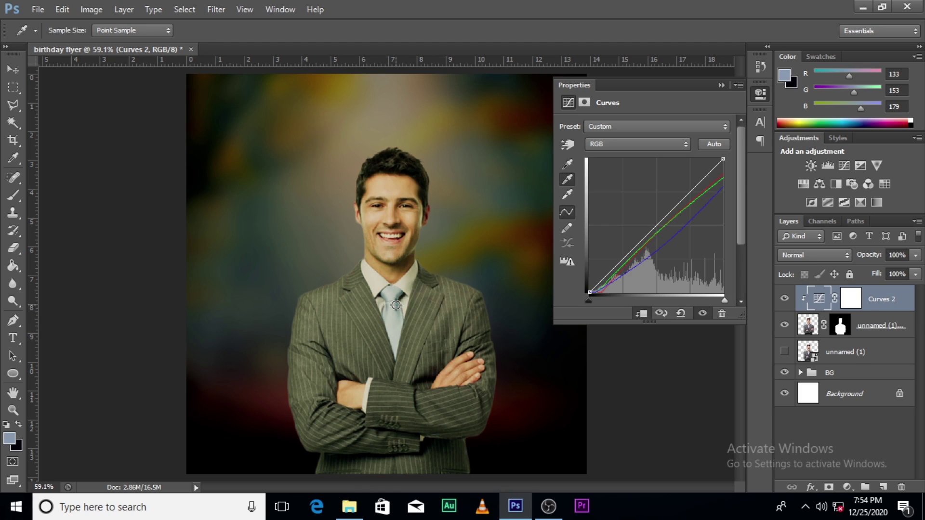
click(414, 189)
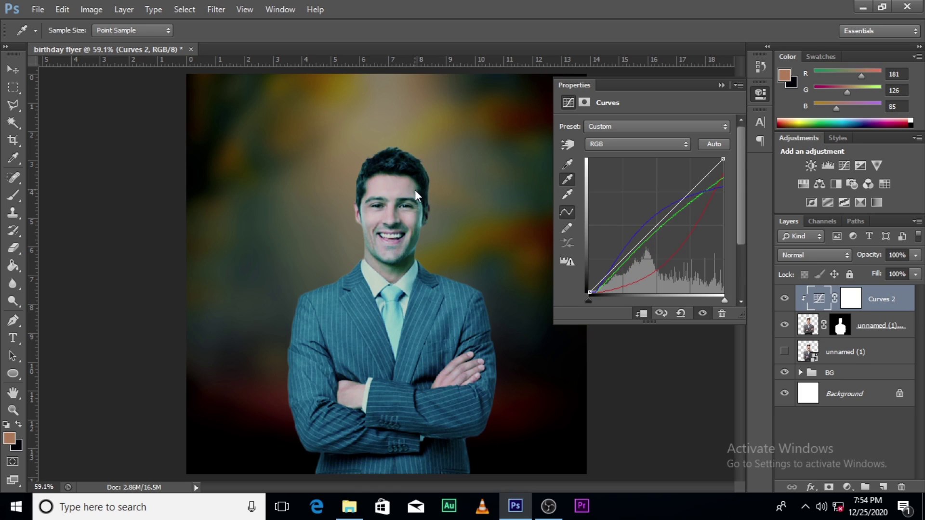
click(446, 325)
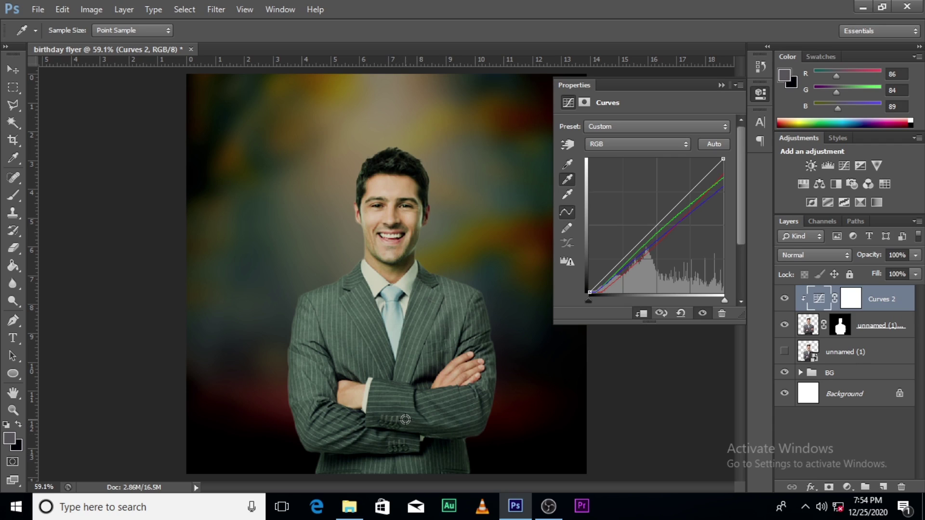
click(437, 448)
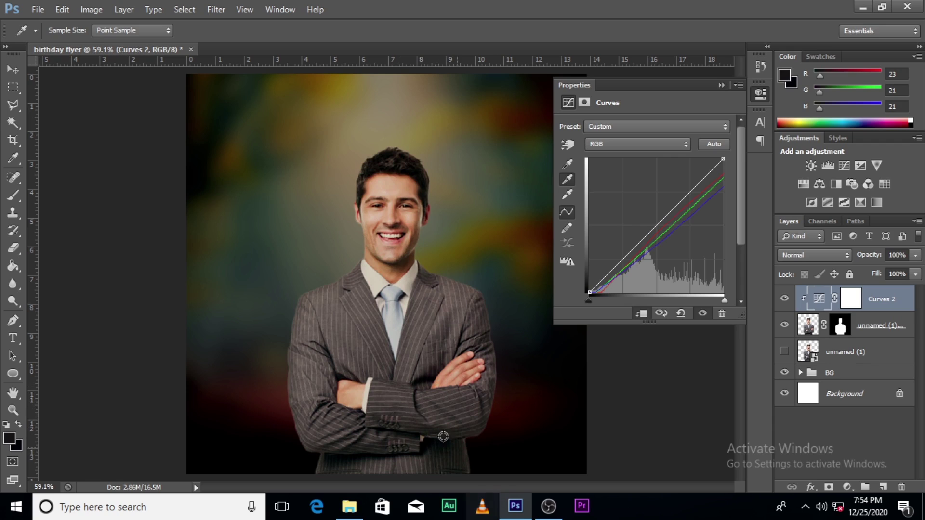
click(432, 459)
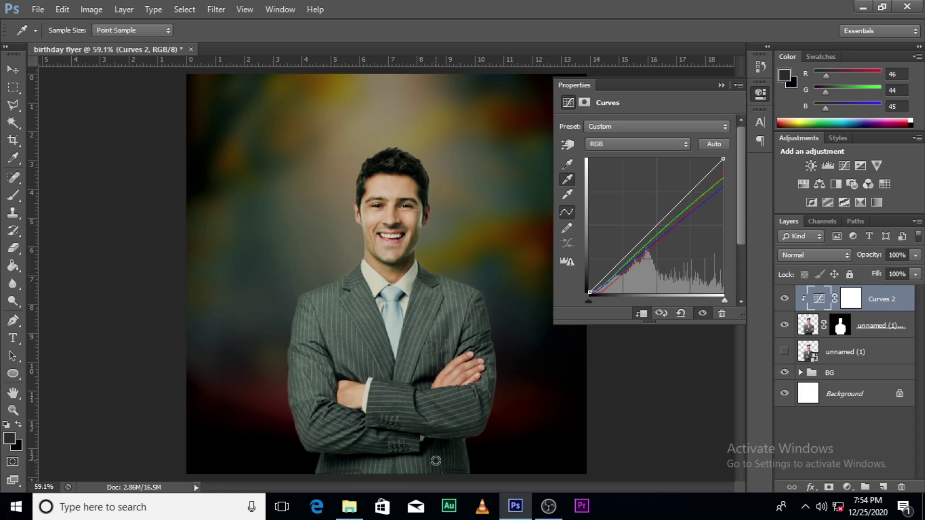
click(442, 449)
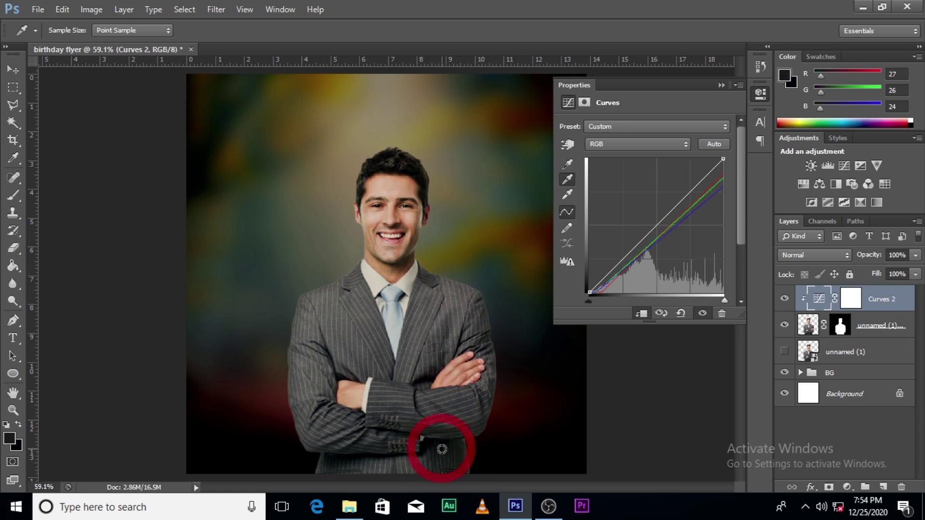
click(432, 454)
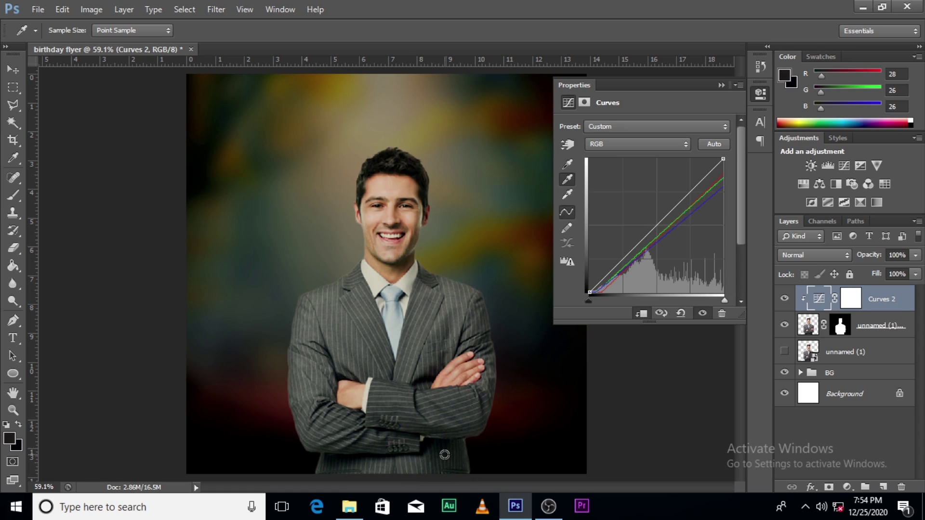
click(446, 451)
Collapse the Curves properties and toggle Curves 2 off and on, leaving it visible
click(721, 85)
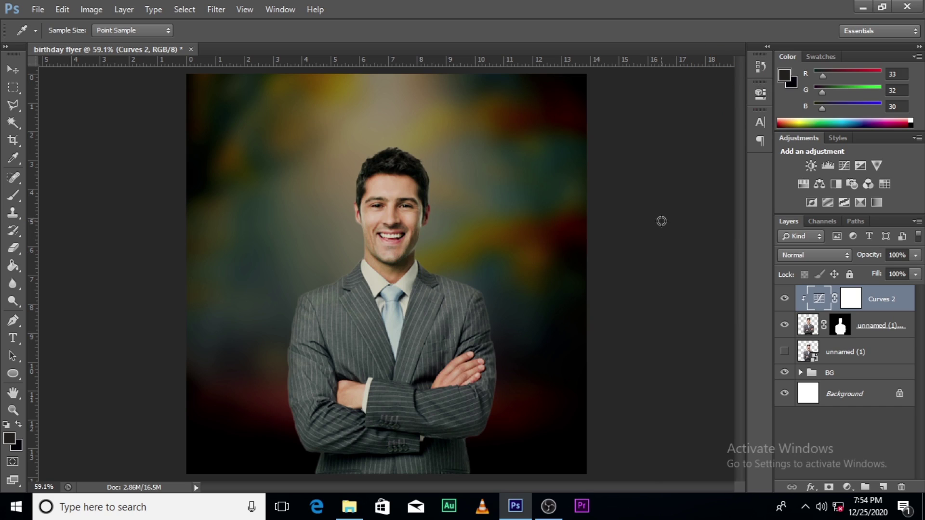
click(785, 299)
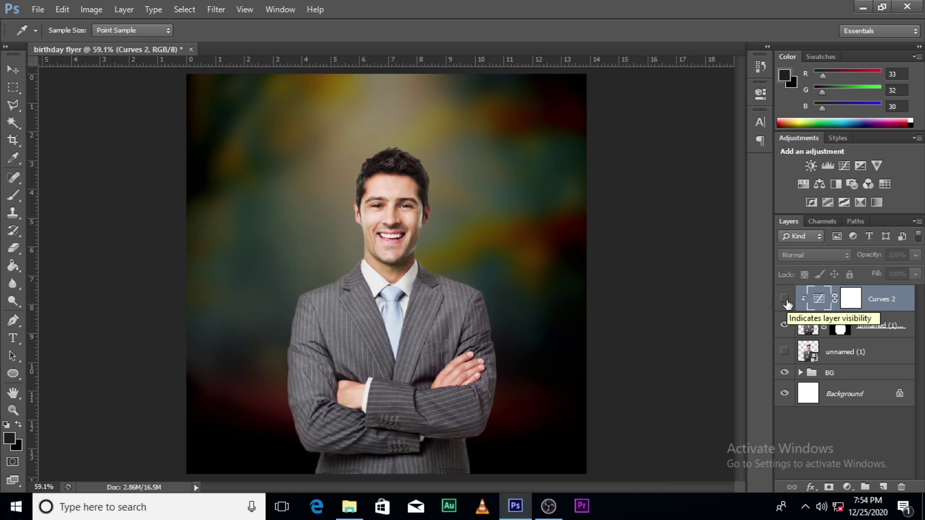
click(785, 300)
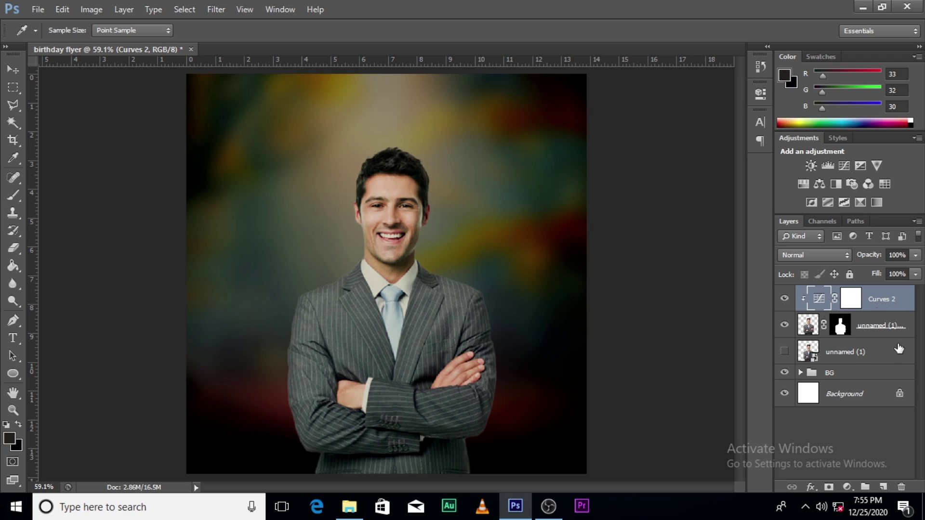
Add a Curves 3 layer clipped to the businessman, nudging the black endpoint right to deepen shadows
click(848, 487)
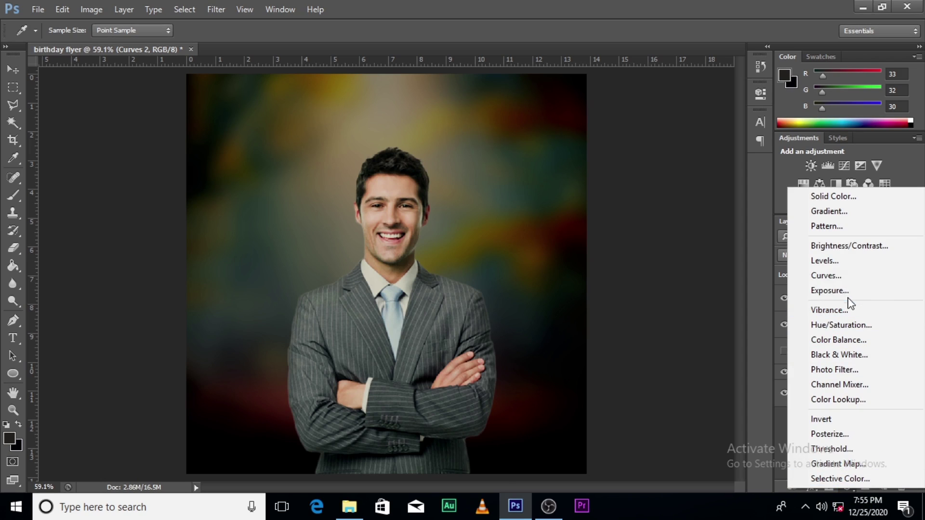
click(846, 281)
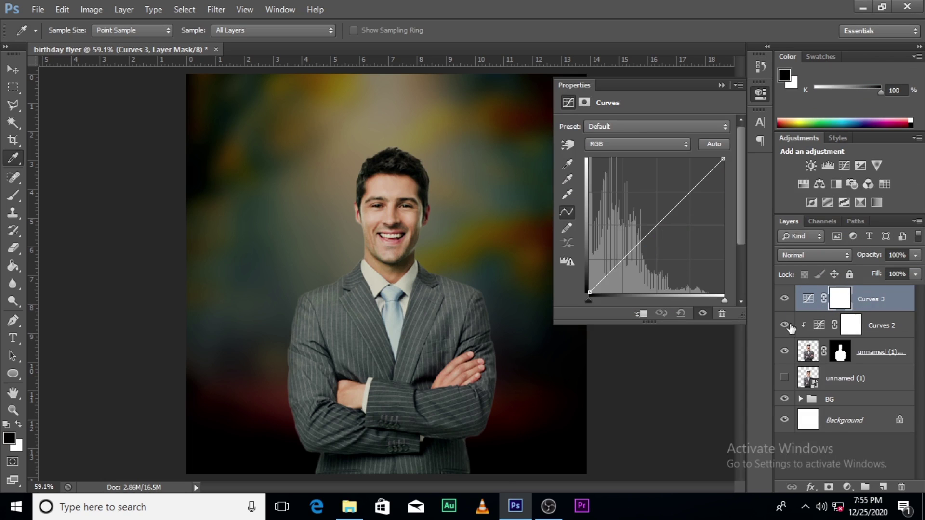
click(643, 314)
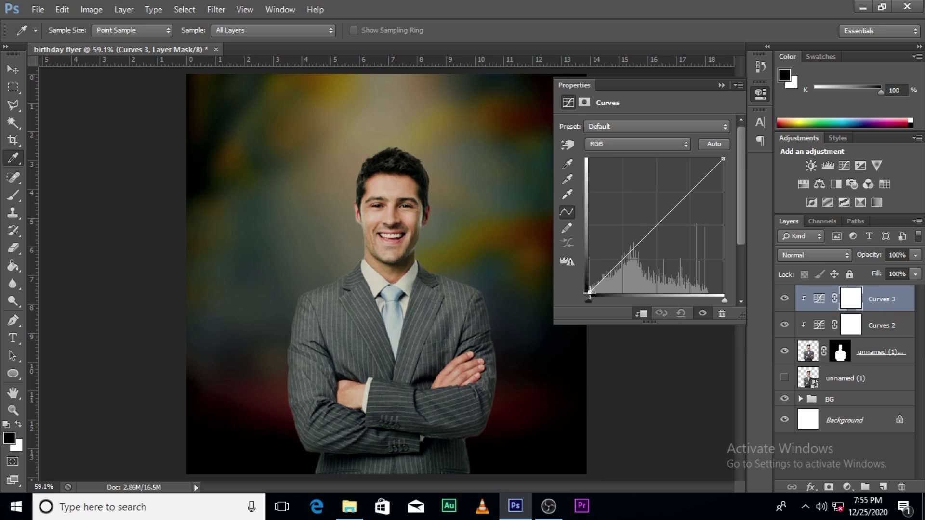
drag(590, 292, 597, 296)
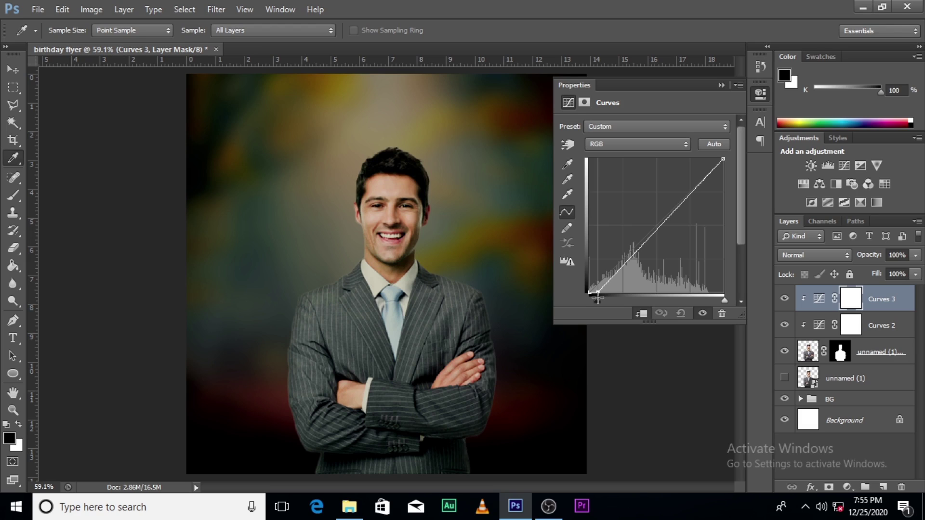
drag(598, 296, 596, 298)
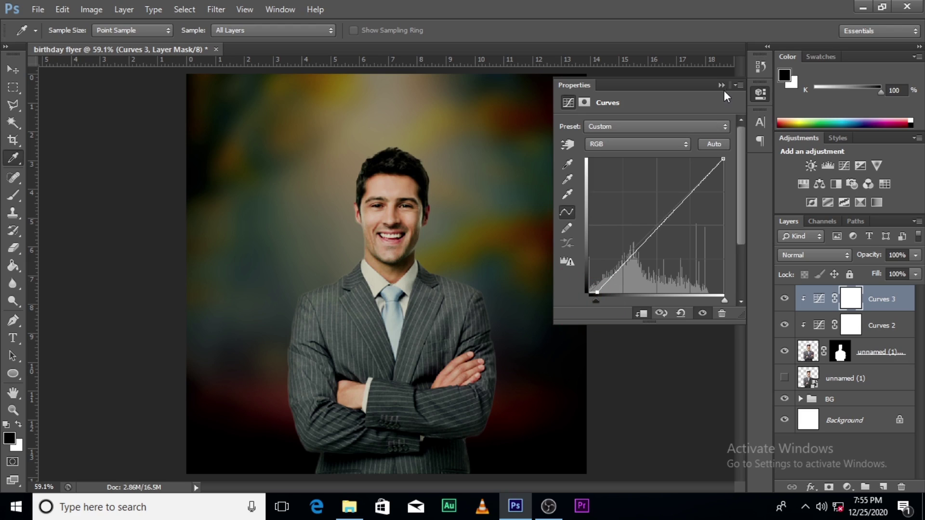
Collapse the Curves properties and toggle Curves 3 repeatedly to compare before and after
click(722, 86)
click(783, 300)
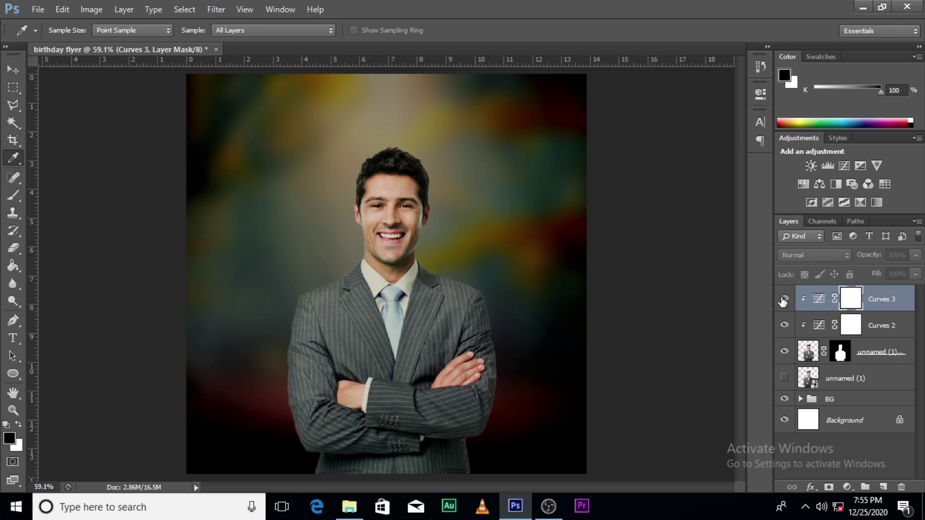
click(784, 299)
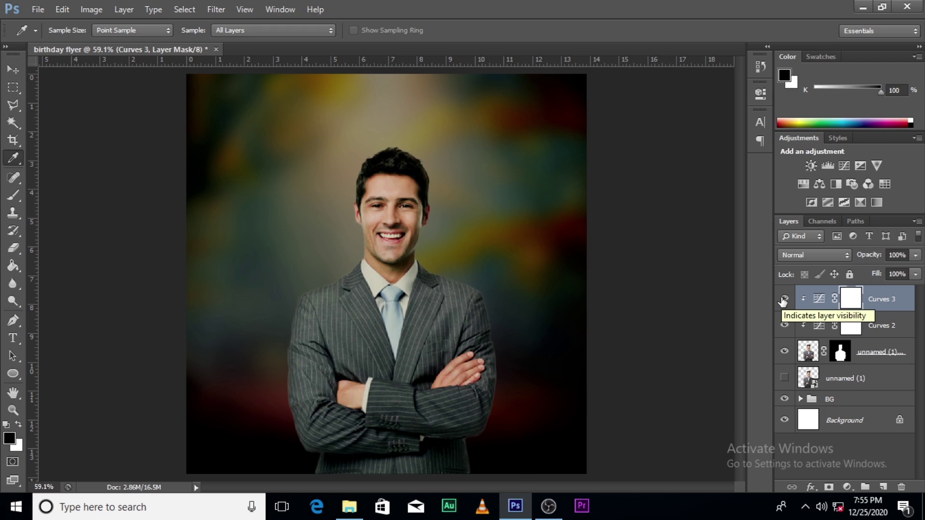
click(784, 300)
click(784, 299)
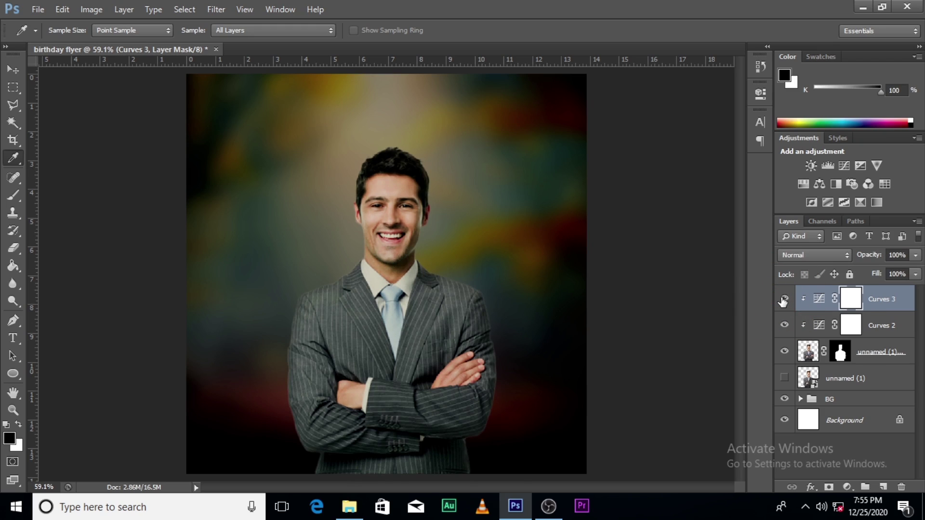
click(784, 299)
click(783, 300)
click(847, 487)
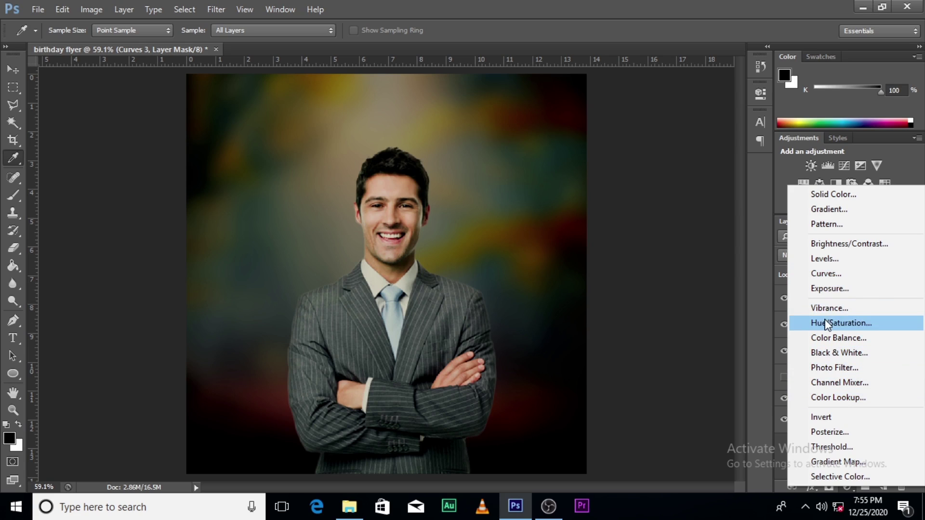
Add a Color Lookup layer using LateSunset.3DL, blended in Soft Light
click(826, 396)
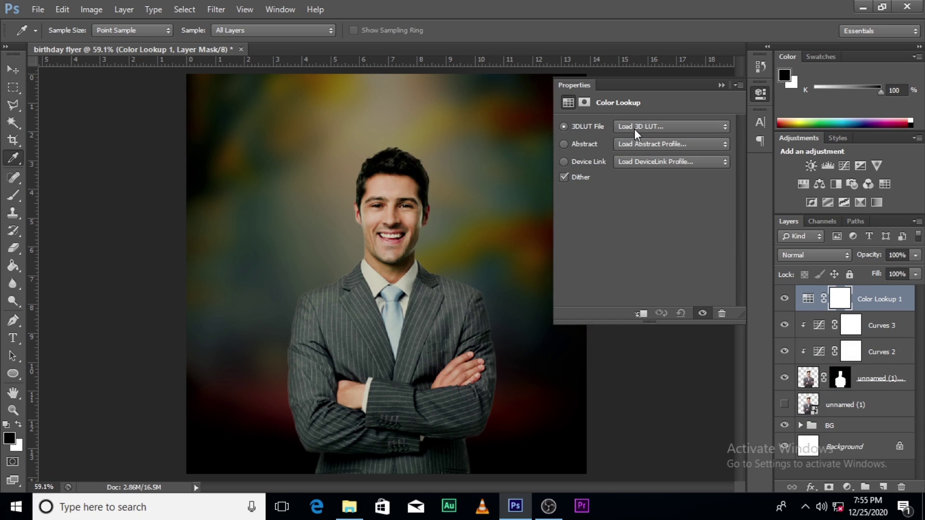
click(635, 129)
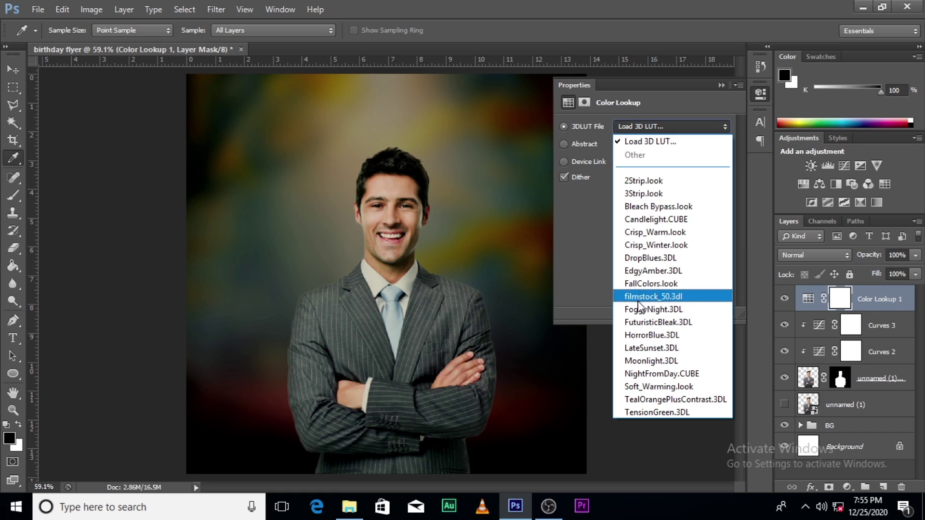
click(643, 348)
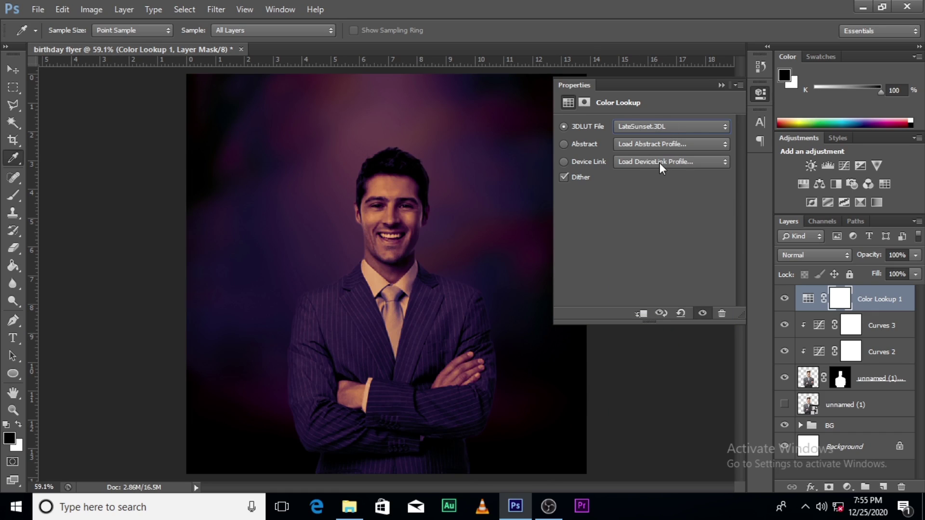
click(795, 256)
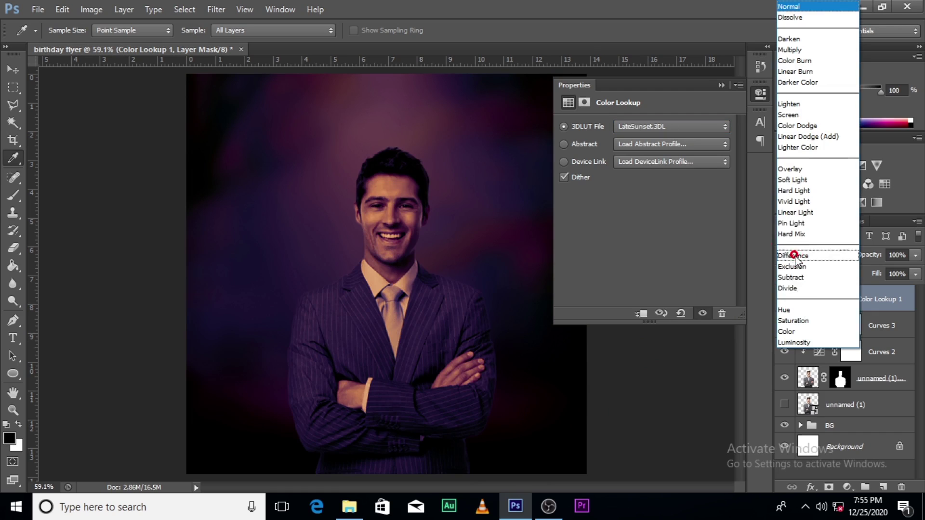
click(792, 181)
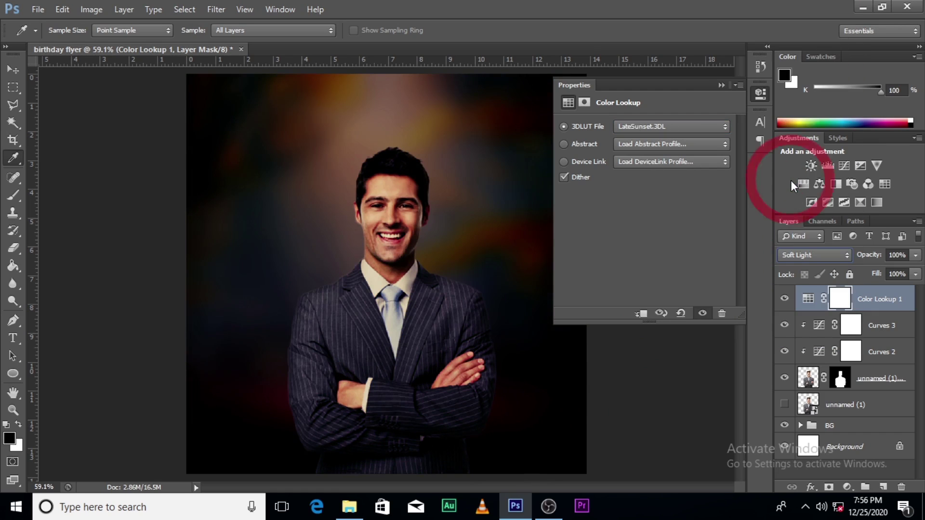
click(721, 85)
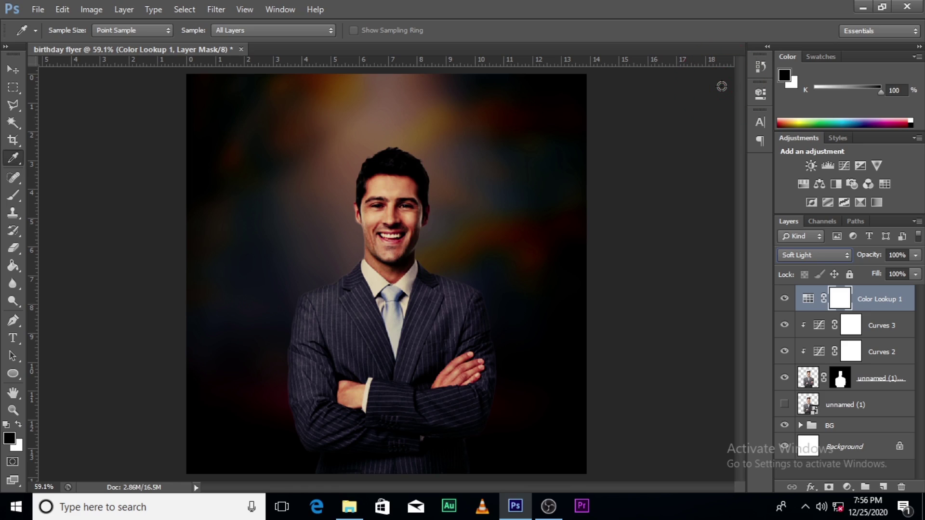
Lower the Color Lookup 1 opacity to 51% and target the layer rather than its mask
click(916, 255)
drag(882, 277, 875, 277)
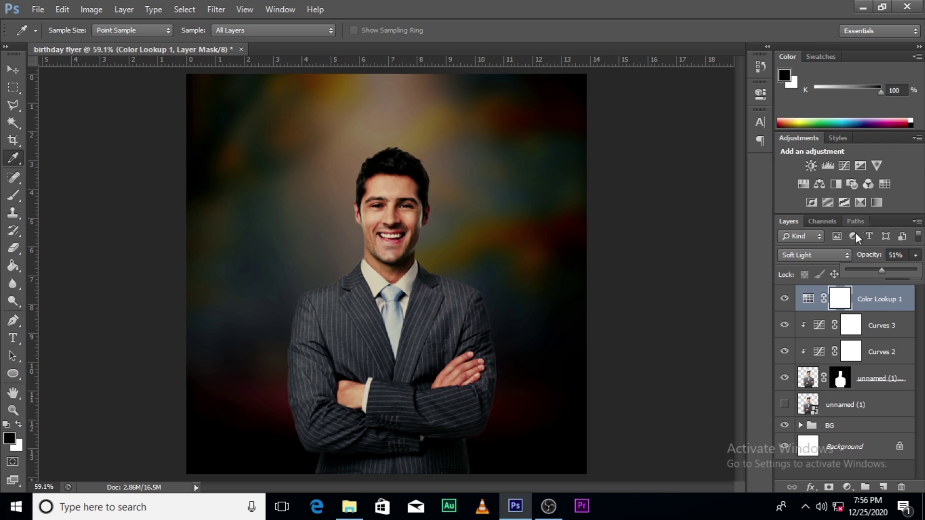
click(908, 290)
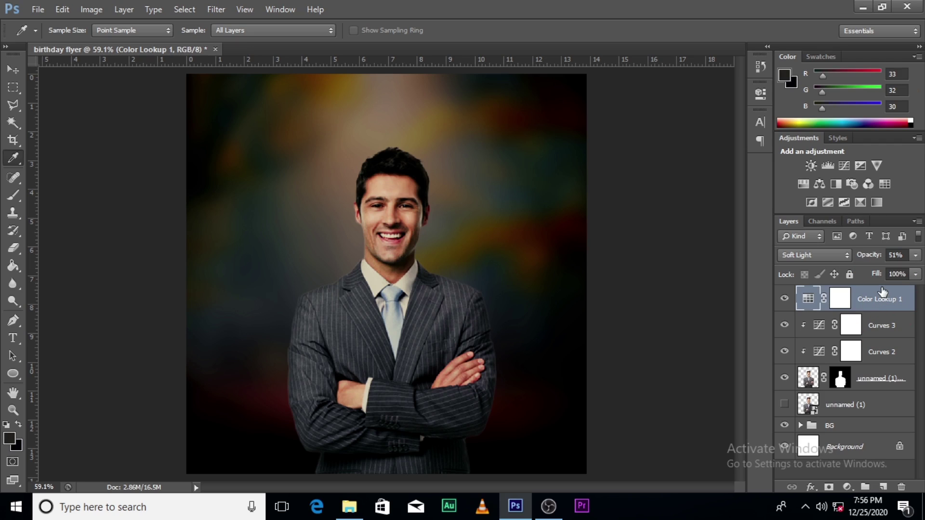
click(848, 488)
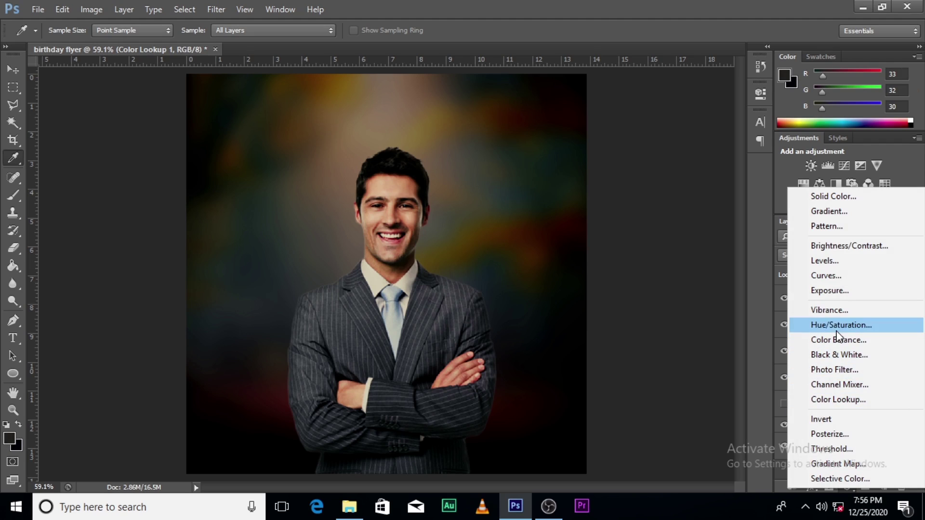
Add a Color Lookup 2 layer with Crisp_Warm.look, settling on Soft Light blending after trying Overlay
click(834, 401)
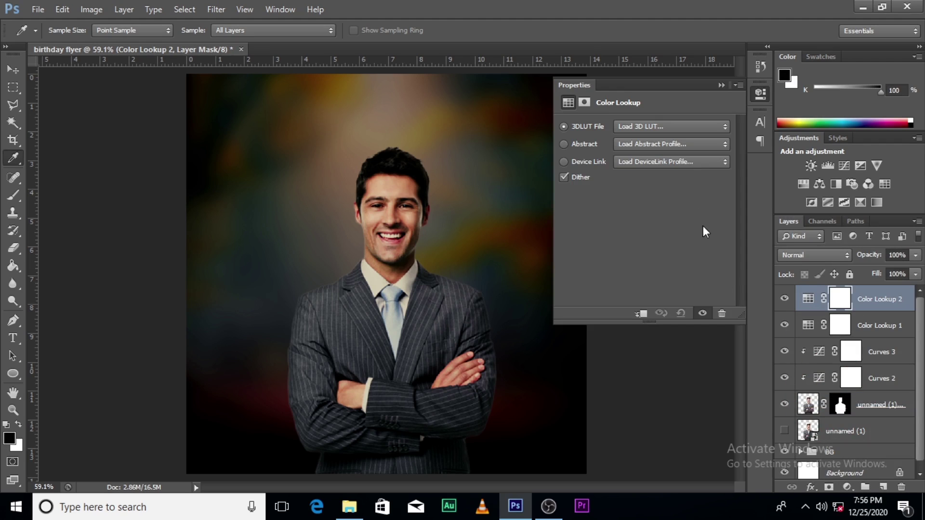
click(669, 125)
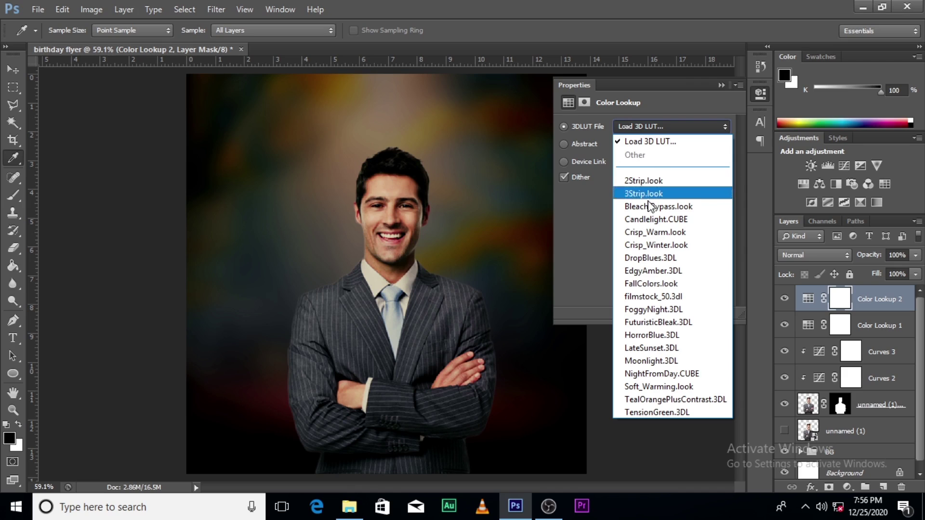
click(648, 235)
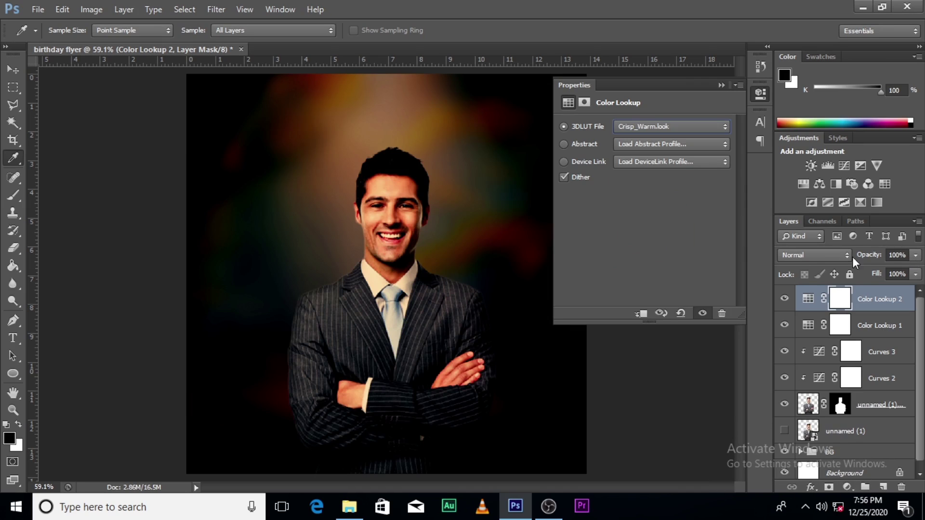
click(810, 254)
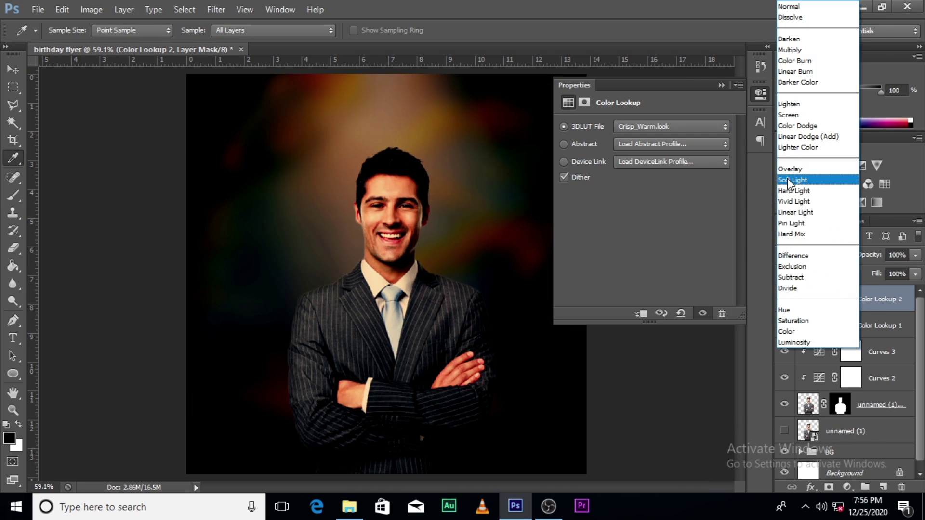
click(787, 180)
click(805, 255)
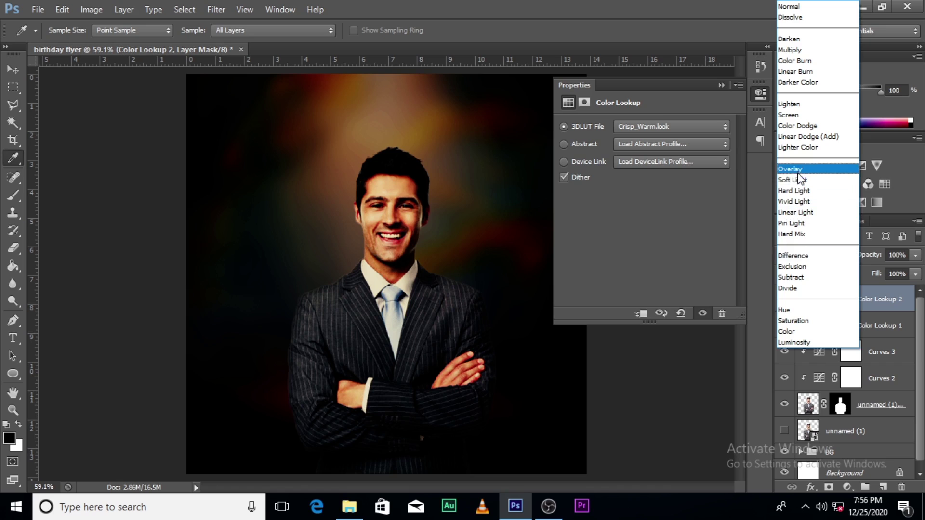
click(798, 166)
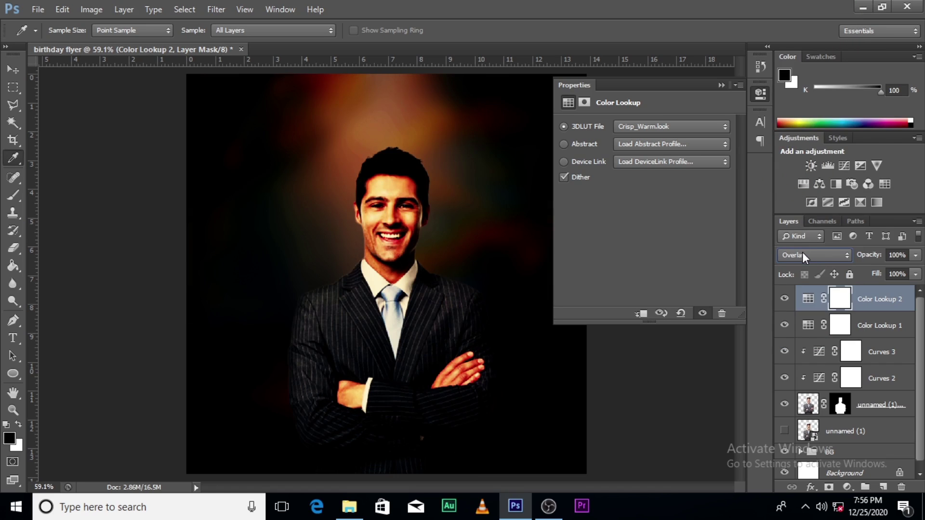
click(802, 253)
click(802, 180)
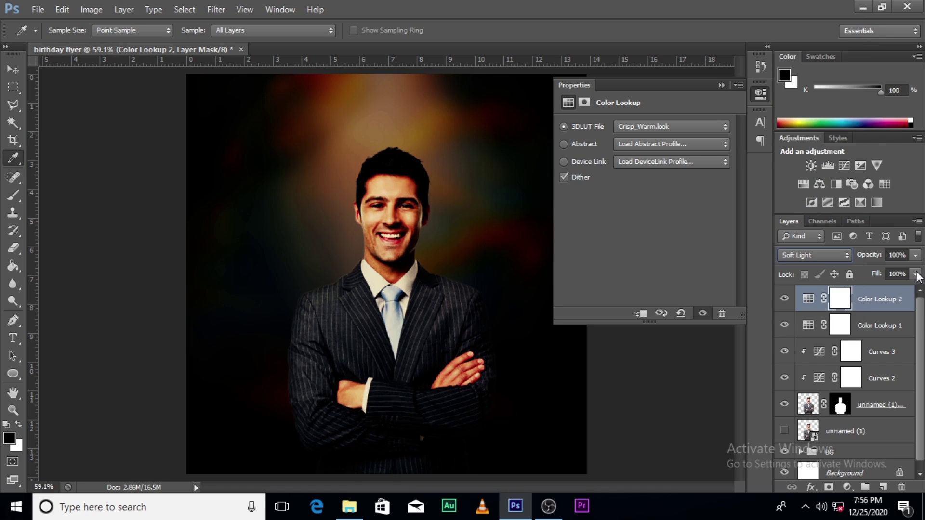
Set Color Lookup 2's fill to 20%, then hide the four grading adjustments to compare
click(915, 274)
drag(917, 288, 863, 294)
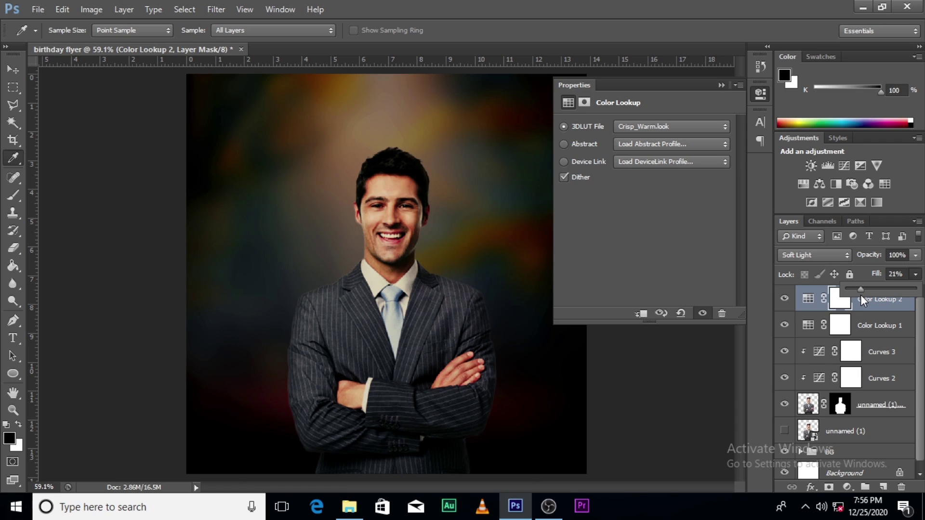
drag(861, 295, 859, 296)
drag(860, 288, 859, 290)
click(722, 85)
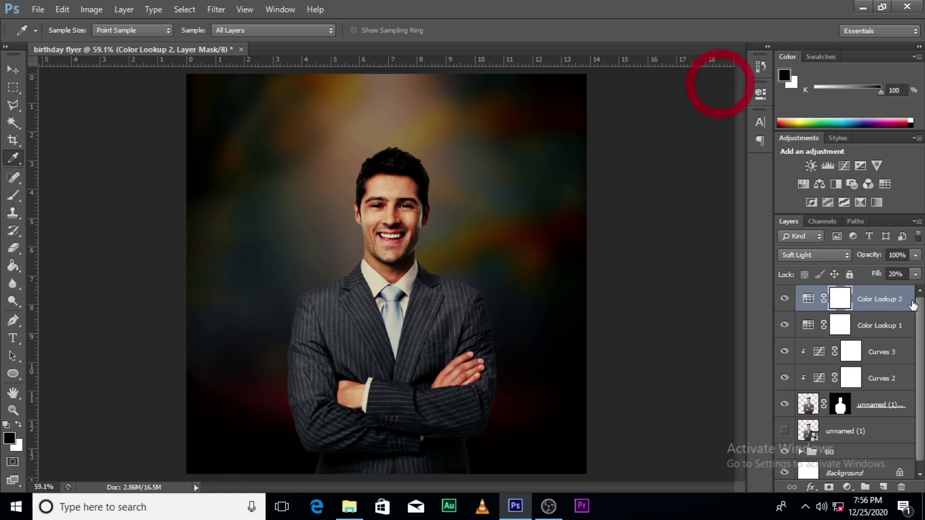
click(883, 307)
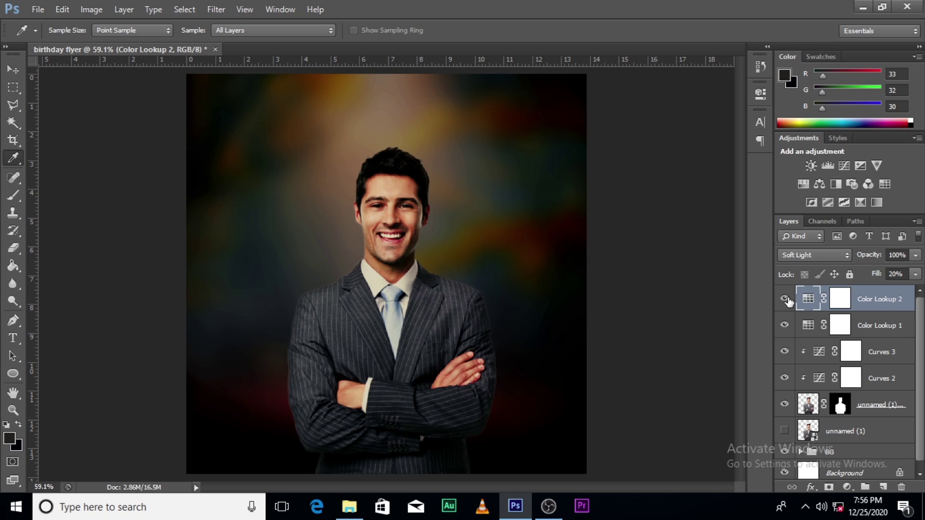
drag(787, 301, 785, 380)
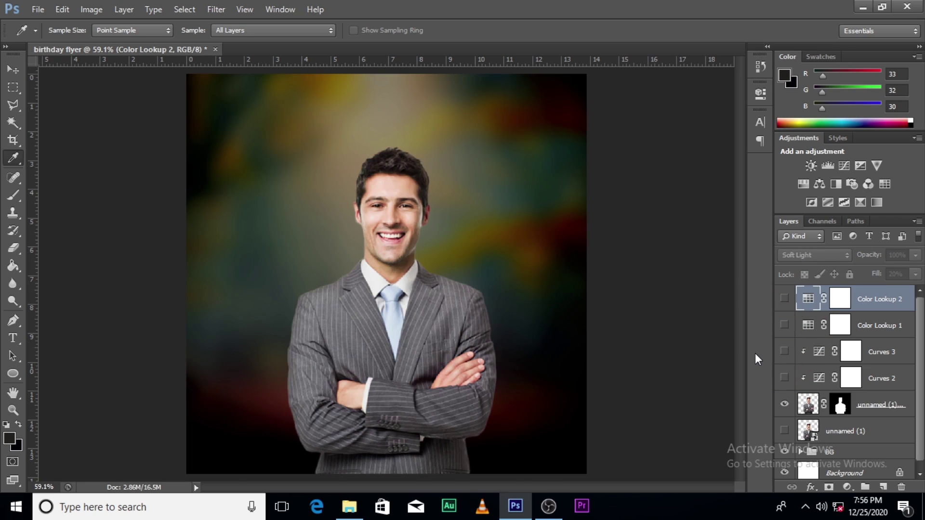
Make Curves 2, Curves 3, Color Lookup 1 and Color Lookup 2 visible again
click(784, 378)
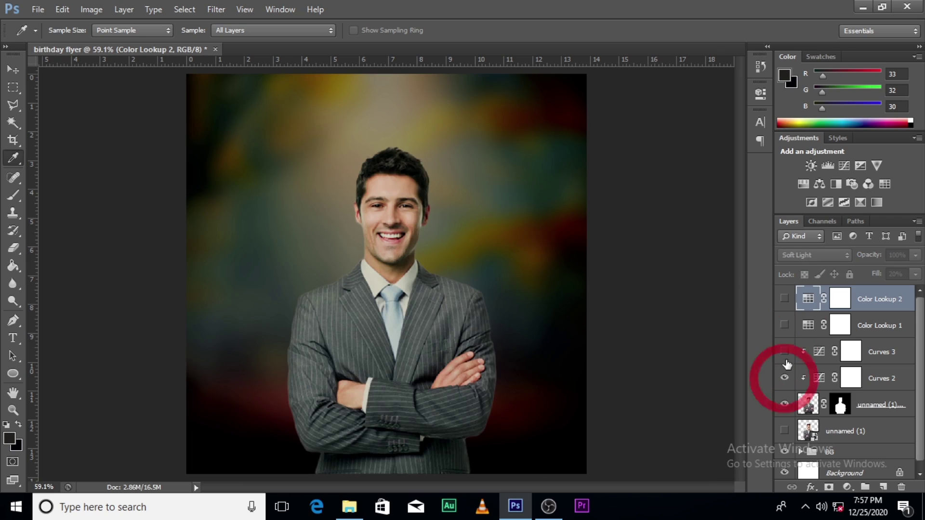
click(785, 352)
click(784, 325)
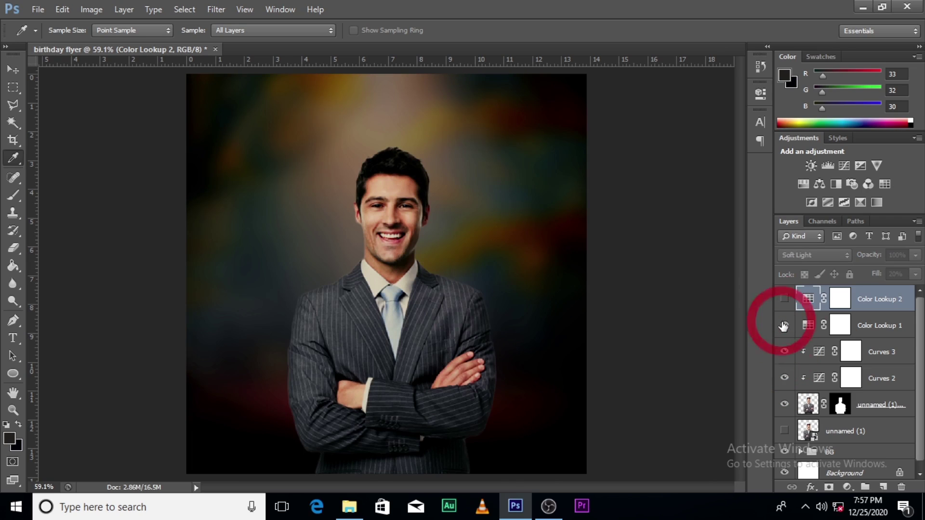
click(786, 300)
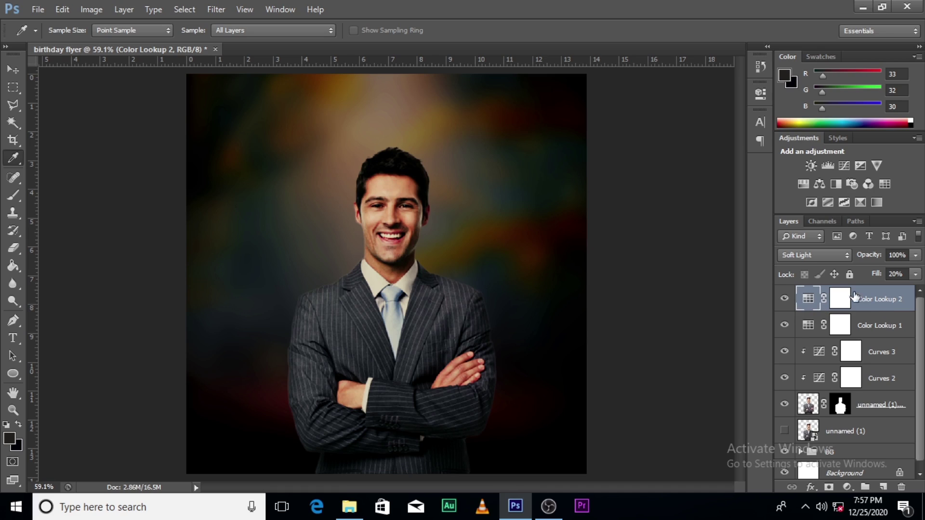
click(873, 300)
Group the layers from Color Lookup 2 down to unnamed (1) and name the group IMAGE
shift+click(862, 430)
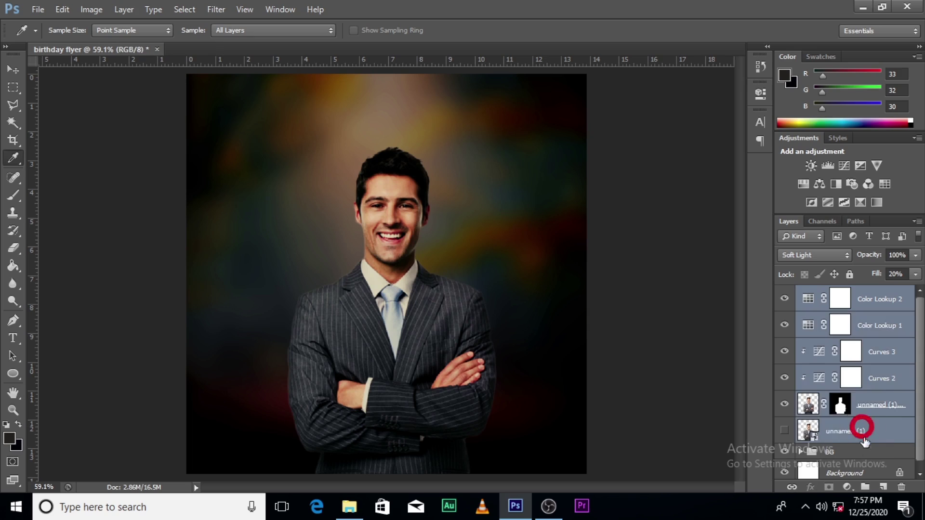
click(865, 486)
double_click(836, 295)
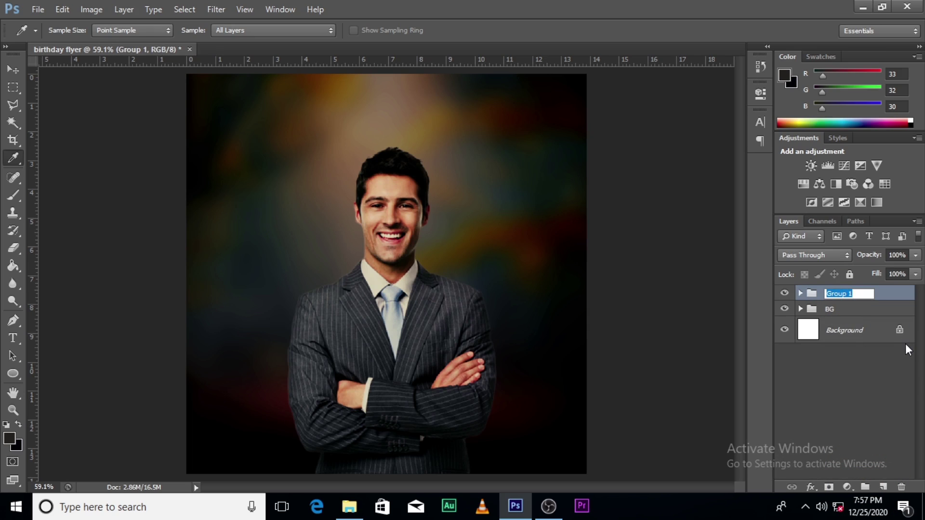
text(IMAGE)
key(Return)
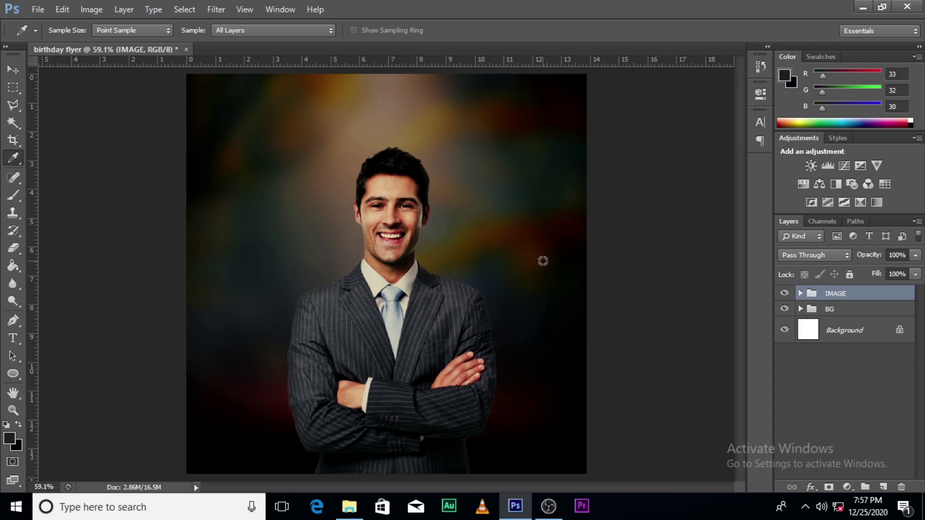
Type the title 'HAPPY BIRTHDAY' in capitals and centre it above the man's head
key(t)
click(323, 187)
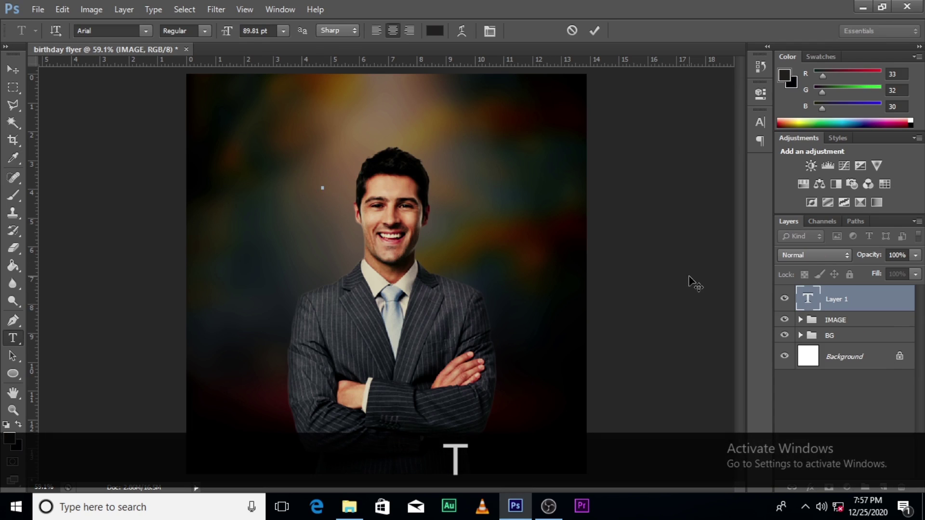
key(Caps_Lock)
text(HA)
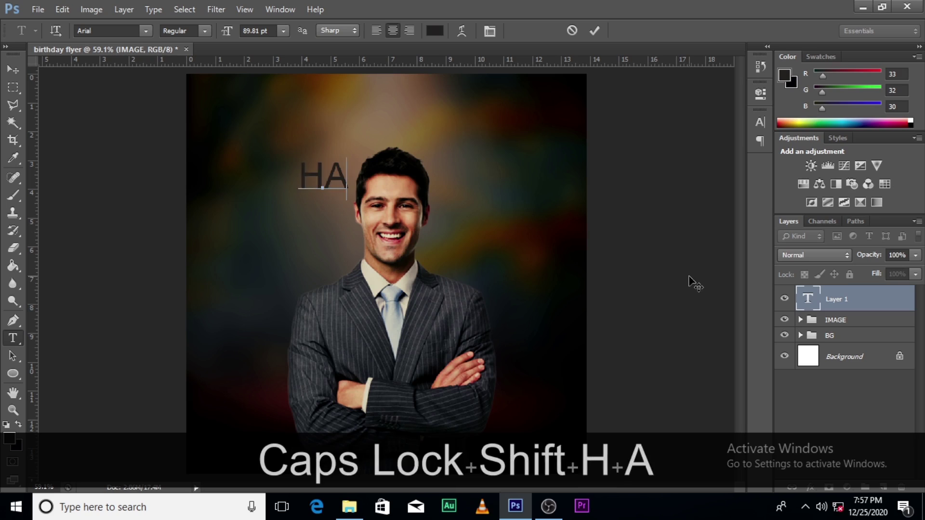
text(PPY BI)
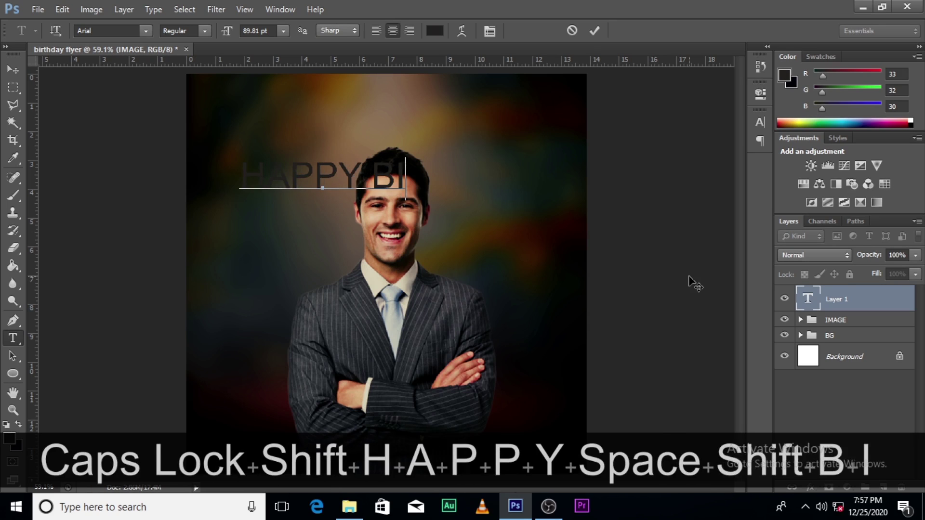
text(RTHDAY)
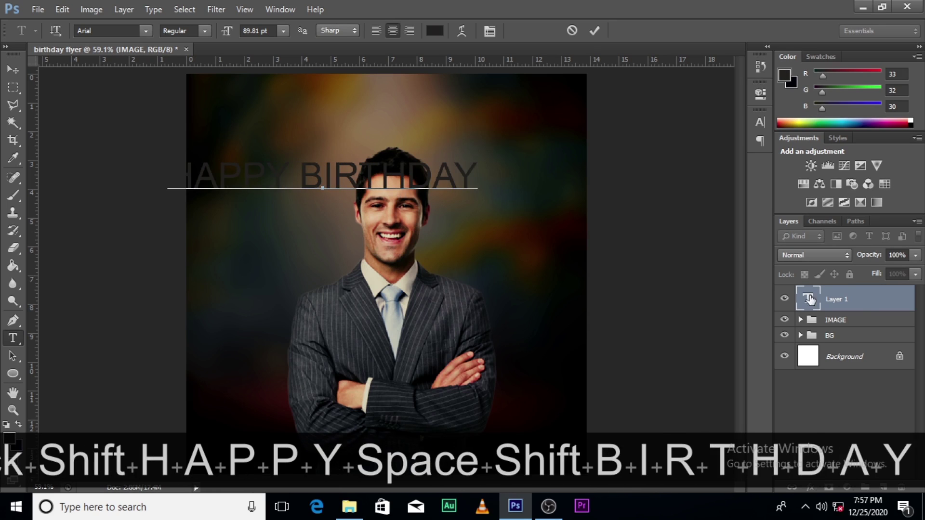
click(865, 306)
key(v)
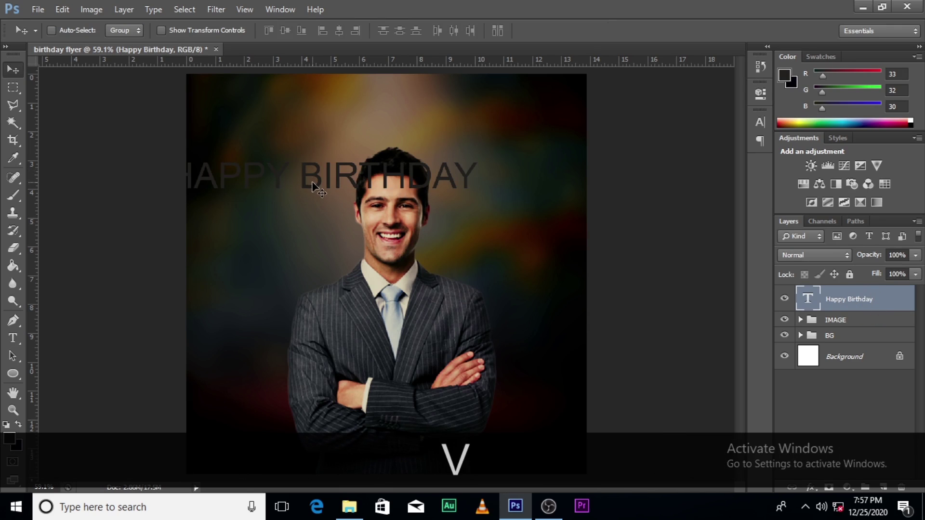
drag(336, 170, 395, 160)
Make the title text white and turn off All Caps so it reads 'Happy Birthday'
click(760, 122)
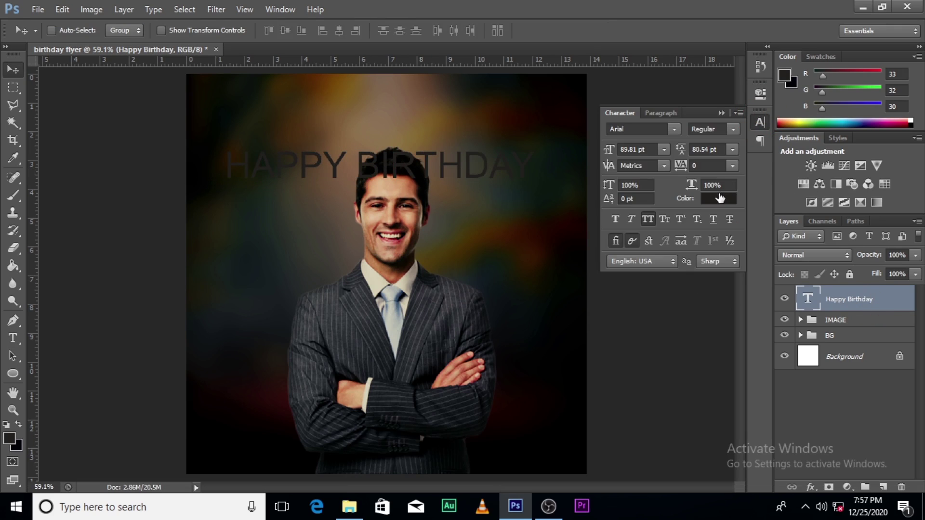
click(717, 138)
click(595, 73)
click(889, 61)
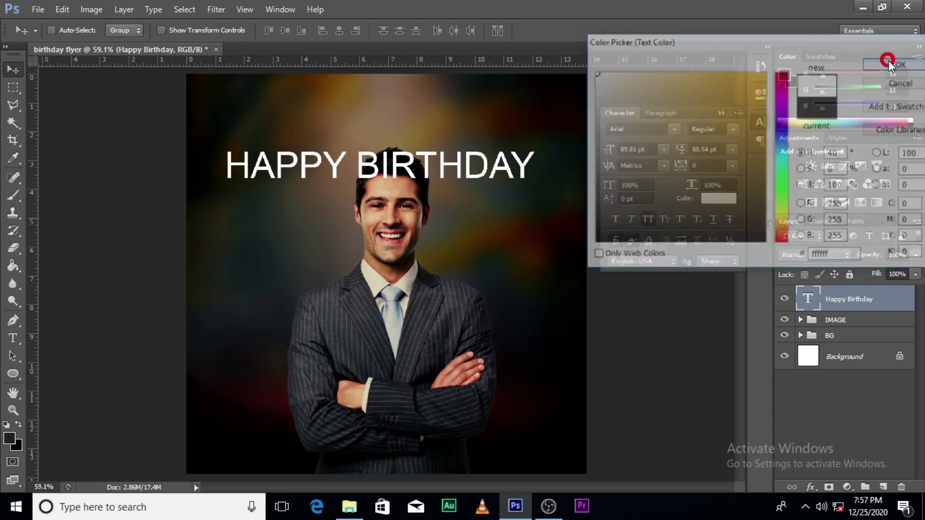
click(649, 220)
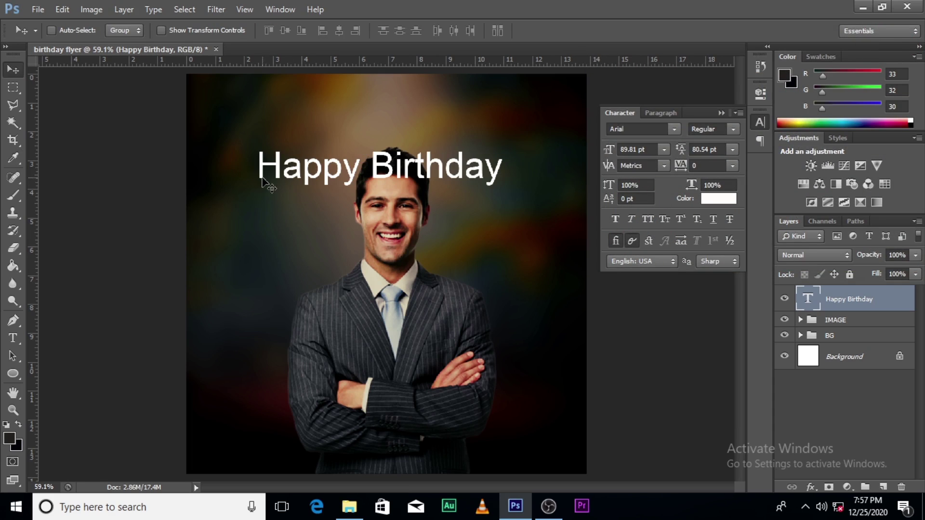
Switch the 'Happy Birthday' title's font to Taken by Vultures Demo
click(675, 129)
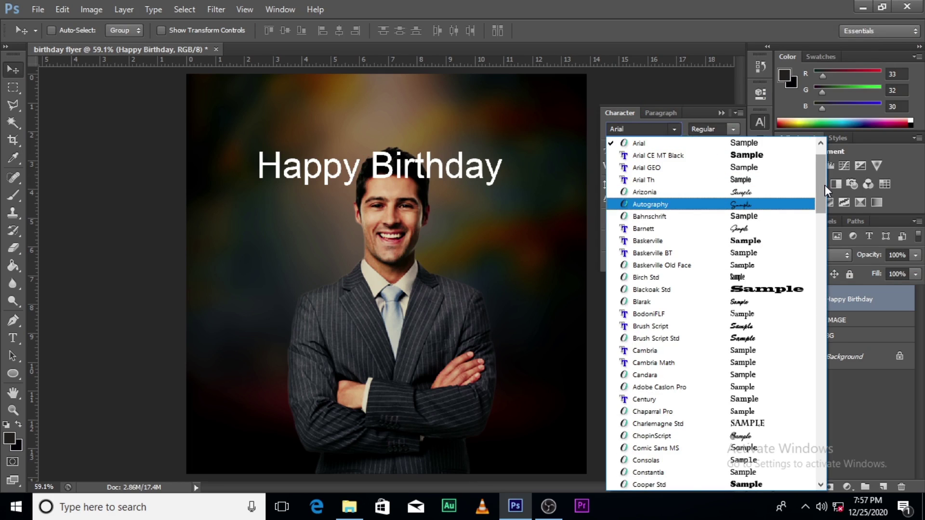
drag(825, 185, 828, 388)
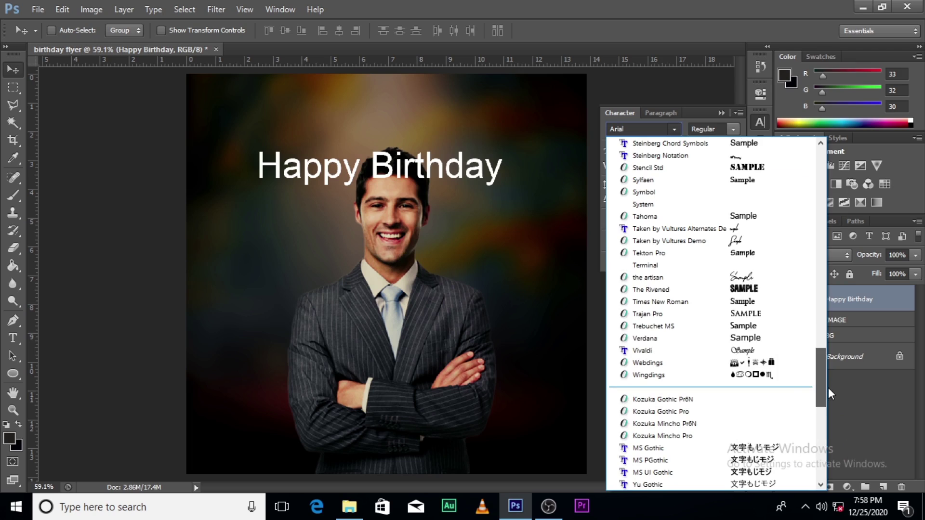
click(679, 242)
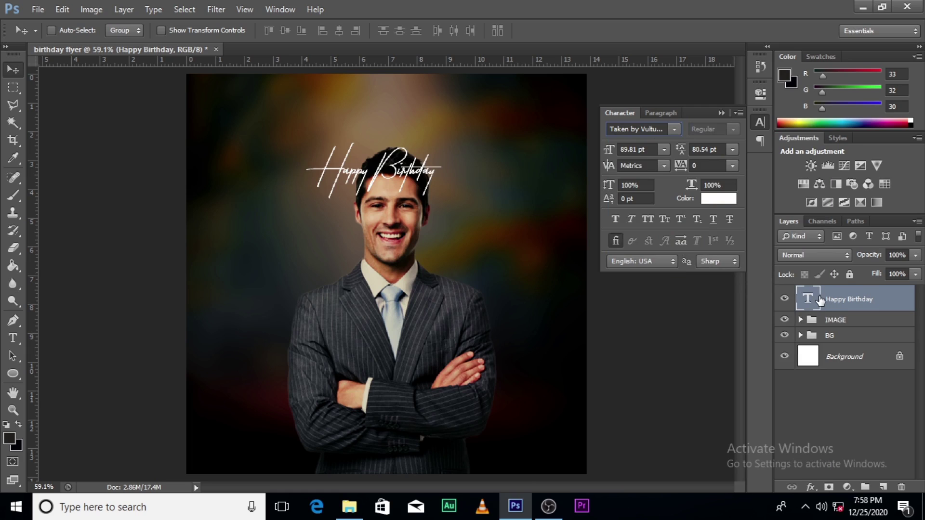
key(ctrl)
key(ctrl)
key(ctrl)
Scale the Happy Birthday title up to about 278% from its centre, then hide its layer
key(ctrl+t)
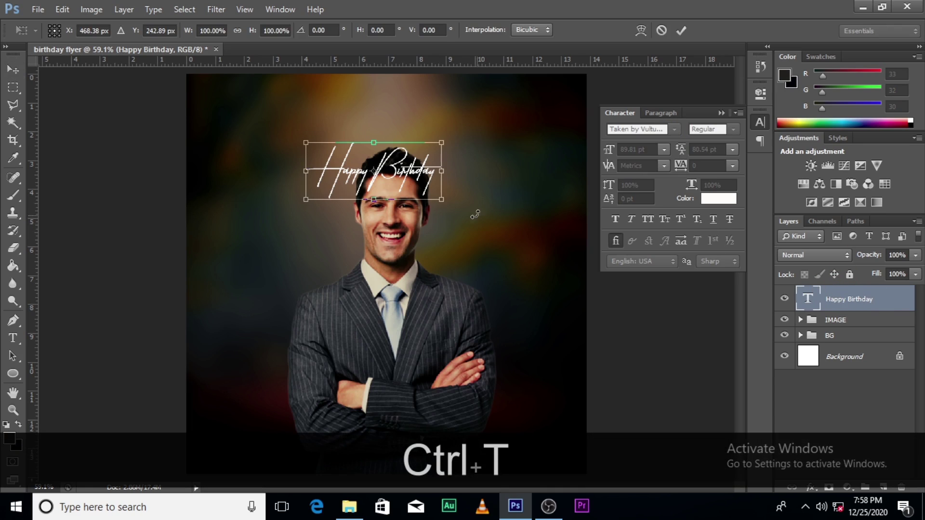
drag(442, 202, 562, 253)
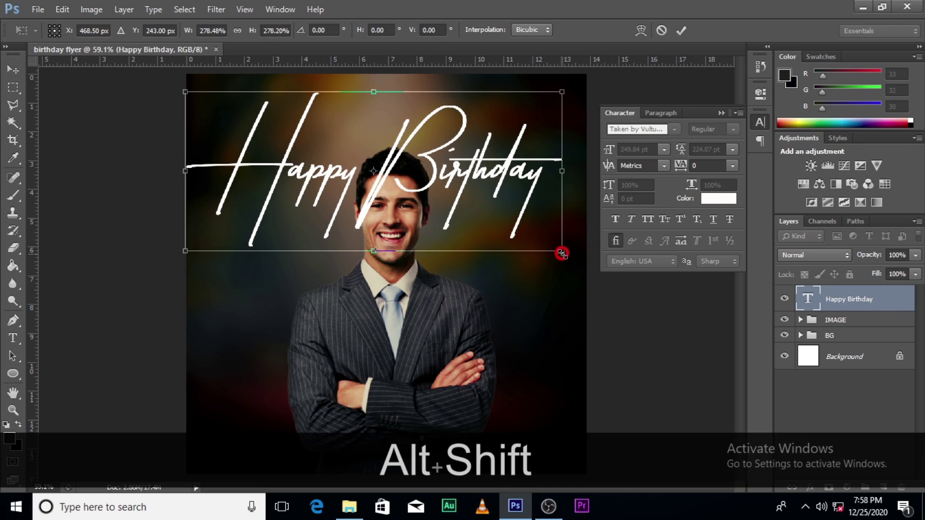
key(alt+shift+Return)
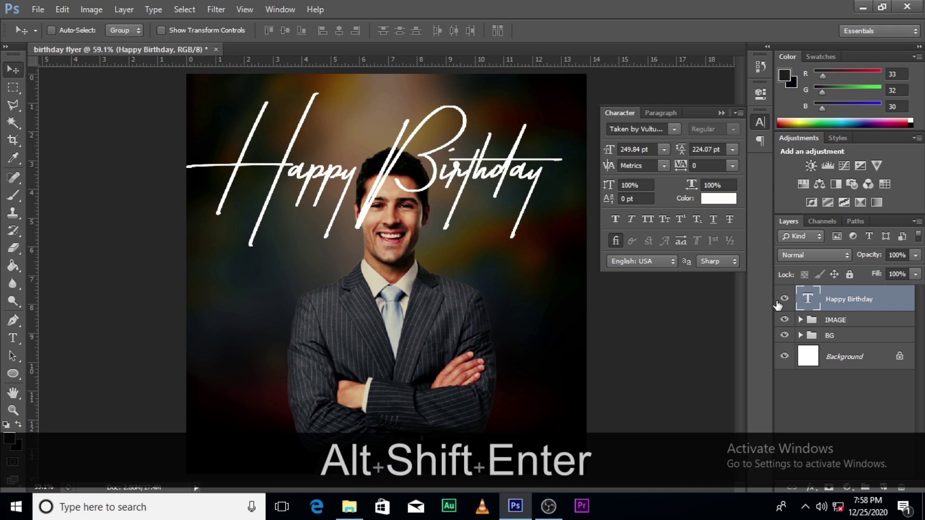
click(780, 301)
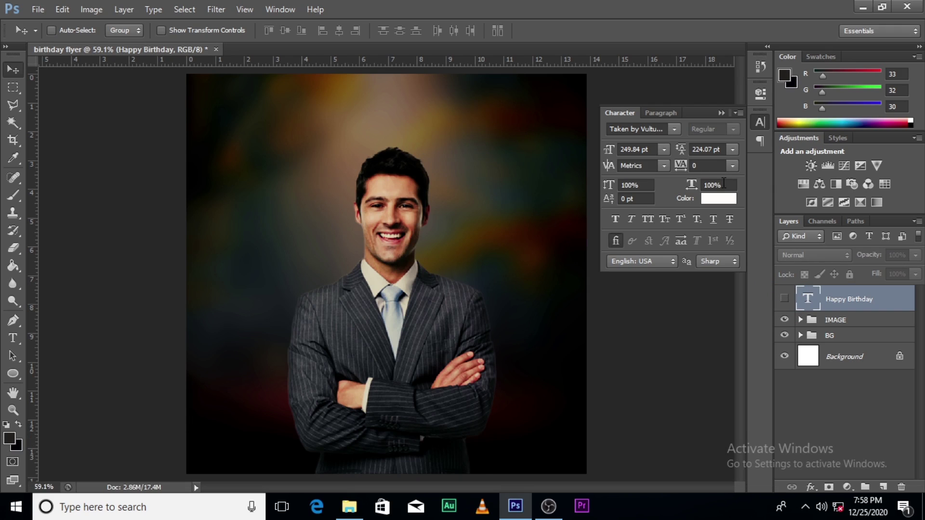
Add vertical guides at the canvas's left edge, right edge and centre
key(ctrl+r)
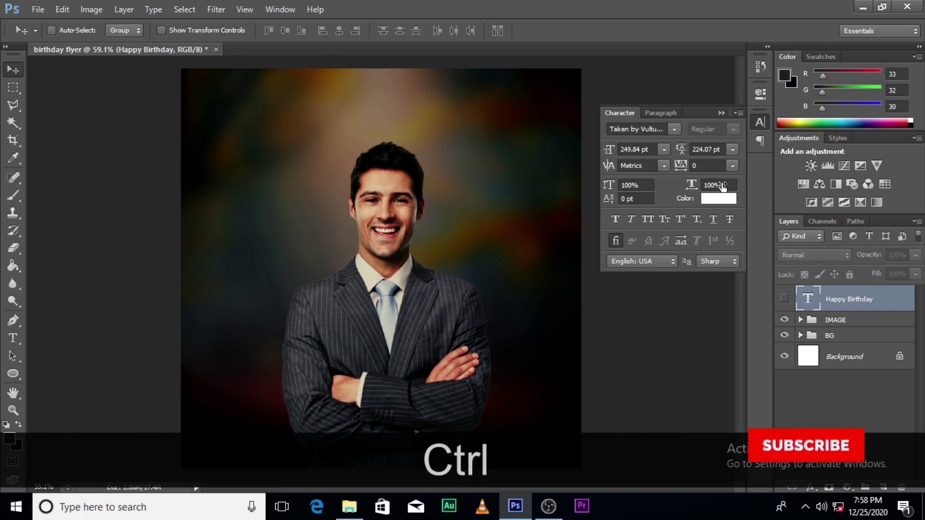
key(ctrl+r)
drag(33, 149, 187, 163)
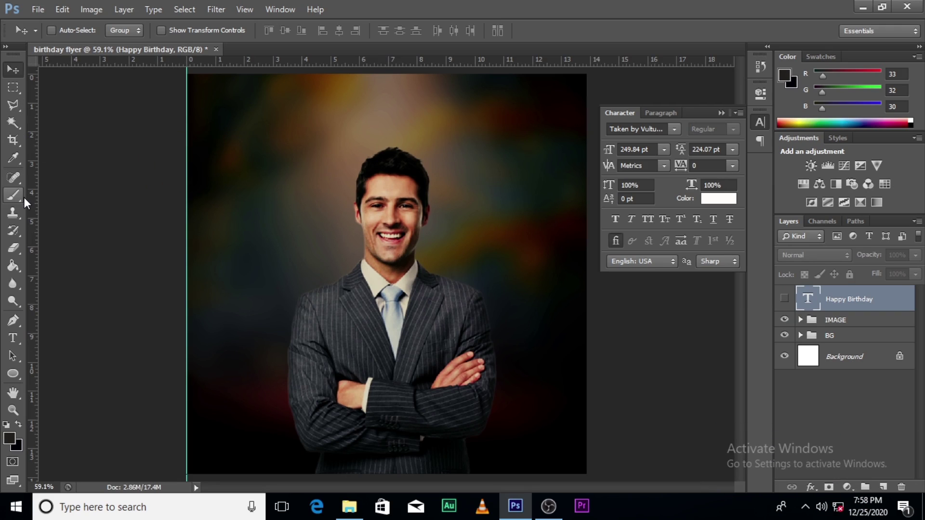
drag(31, 198, 587, 226)
drag(33, 242, 387, 212)
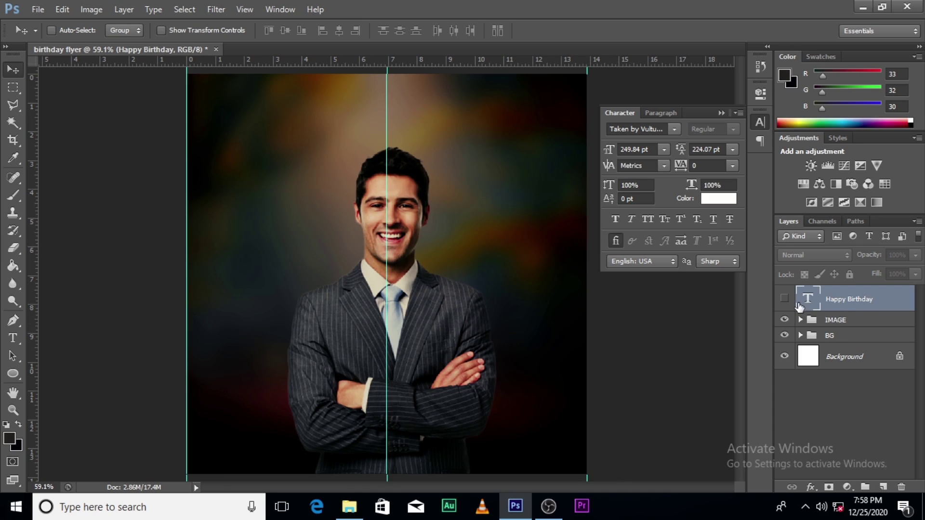
Make the Happy Birthday title visible and nudge it sideways until centred between the guides
click(786, 299)
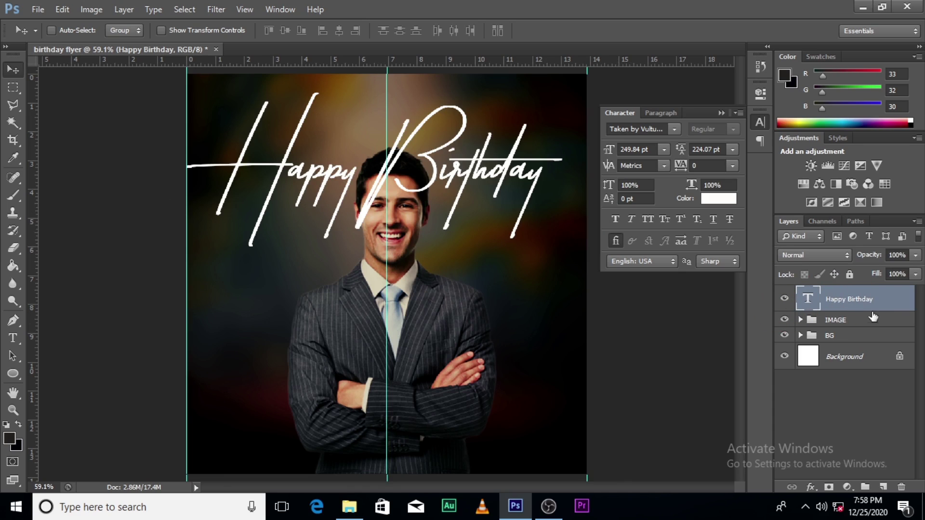
key(ctrl+t)
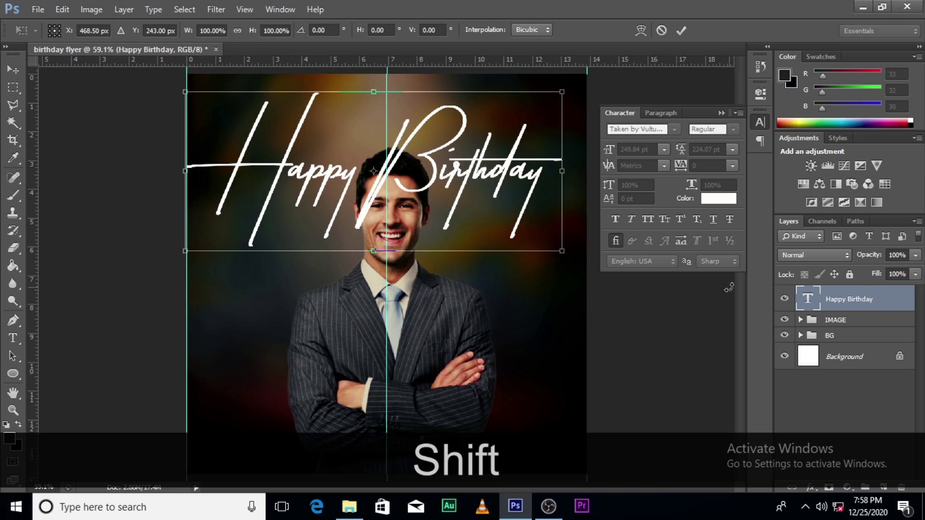
key(shift+Right)
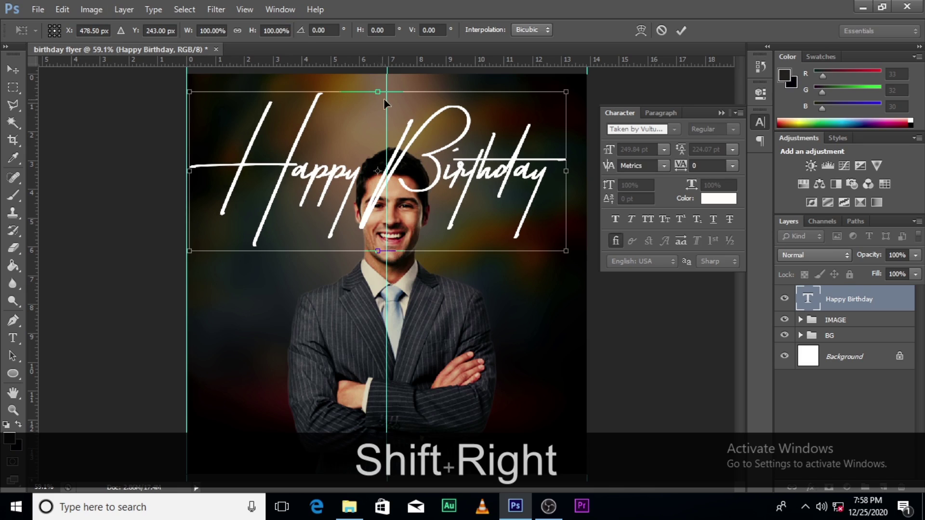
key(shift+Right)
key(shift+Right)
key(shift+Right)
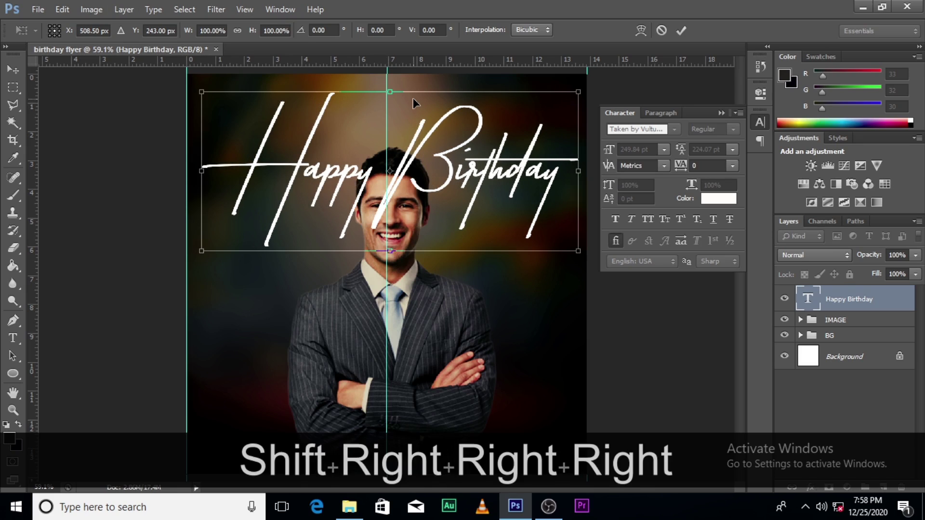
key(shift+Left)
key(Right)
key(Right)
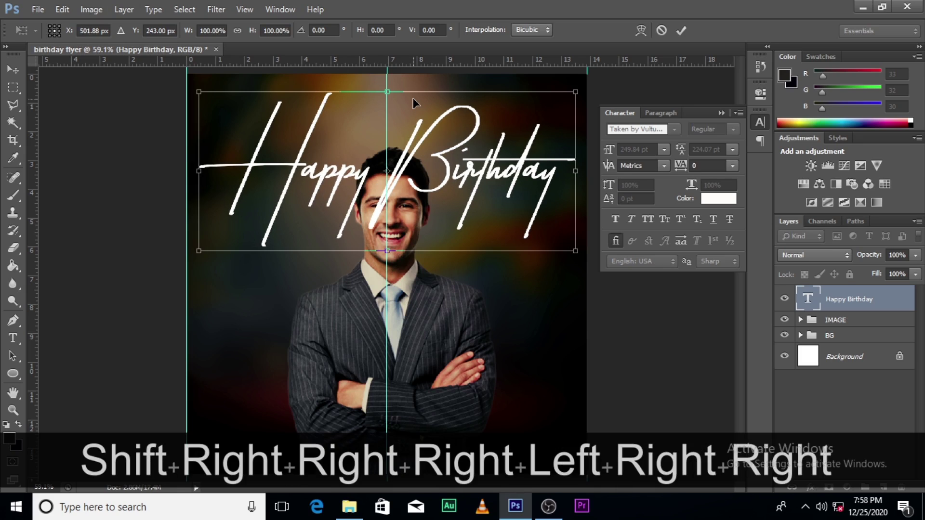
key(Left)
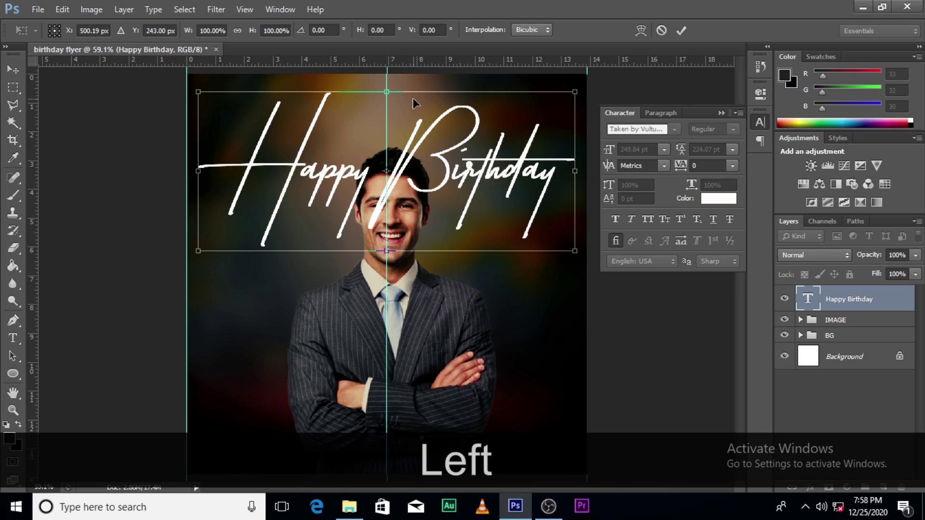
key(Return)
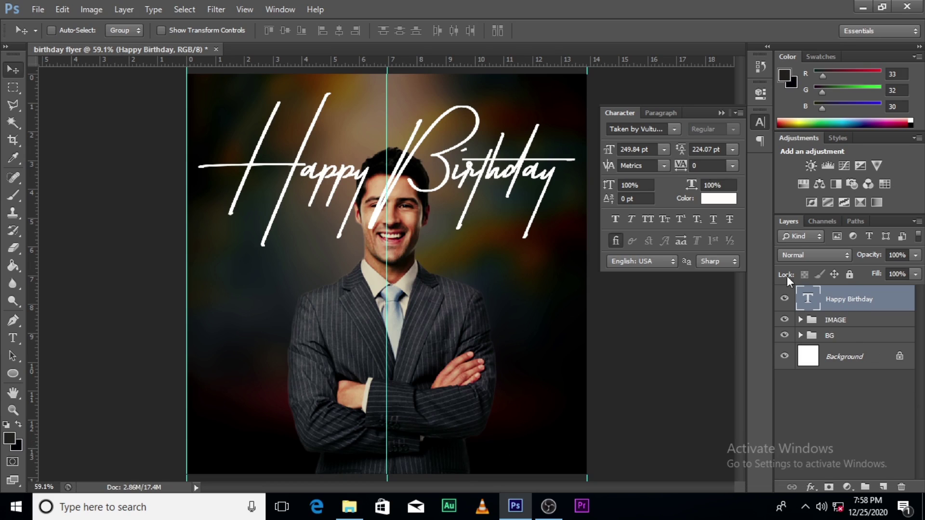
Move the title layer beneath the IMAGE group, enlarge it slightly and raise it a few pixels
drag(835, 312, 835, 331)
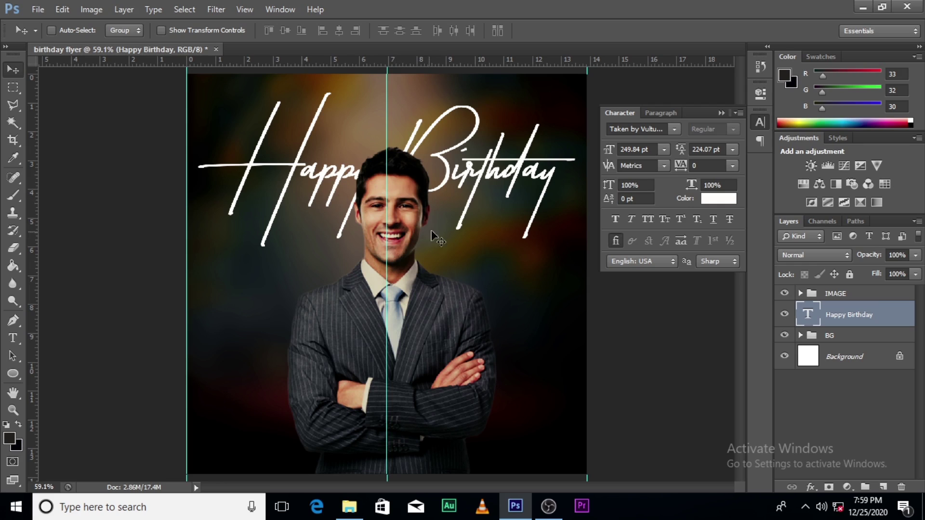
key(ctrl+t)
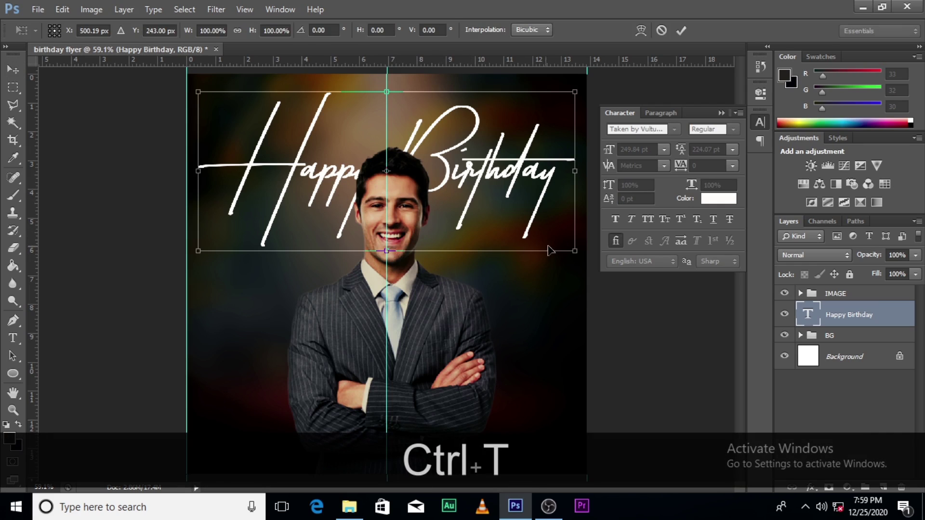
drag(576, 251, 584, 258)
key(alt+shift+Return)
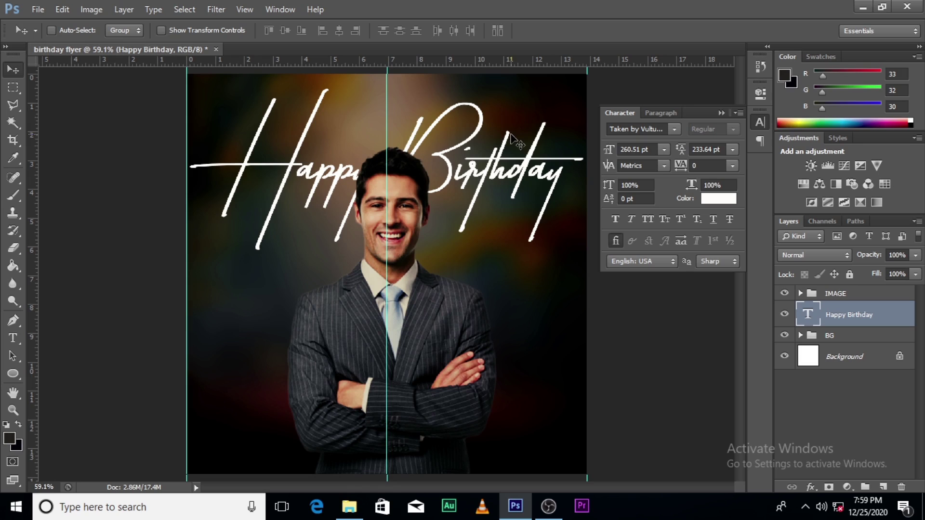
key(Up)
key(Up)
key(Up)
key(Up)
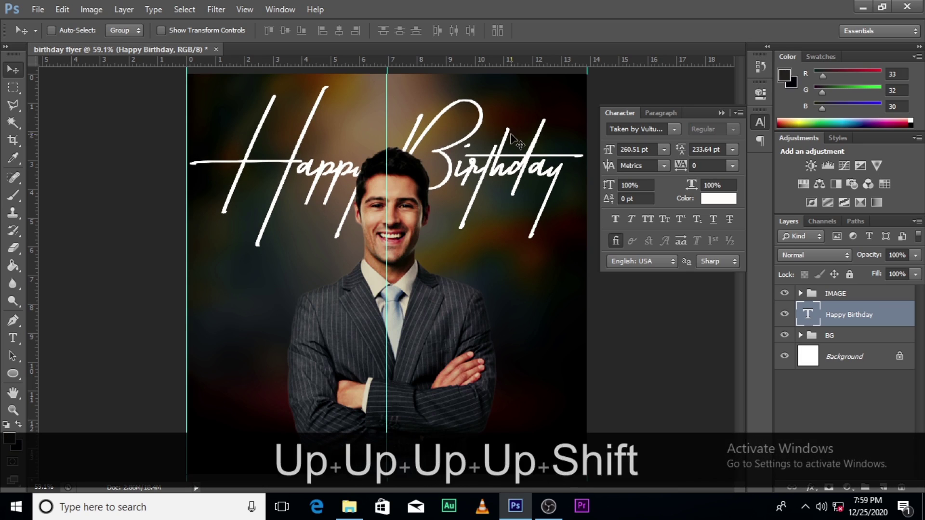
key(shift+Up)
key(Up)
key(Up)
key(Up)
key(Up)
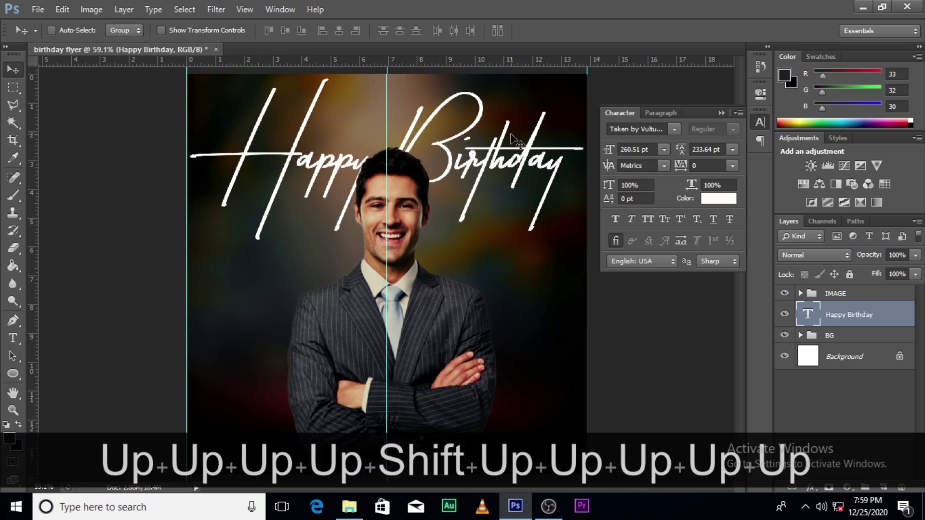
Shrink the title slightly to 242.94 pt and place the cursor in its text for editing
key(ctrl+t)
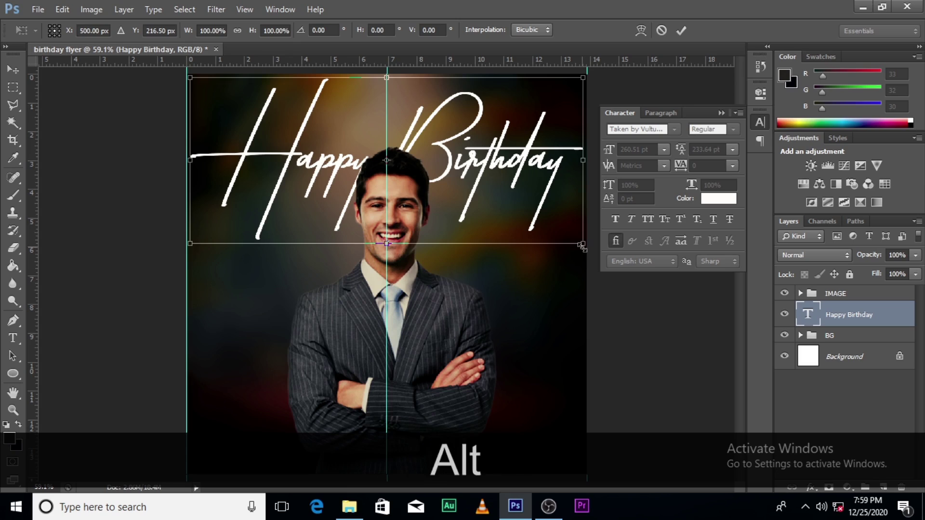
drag(582, 246, 572, 239)
key(alt+shift+Return)
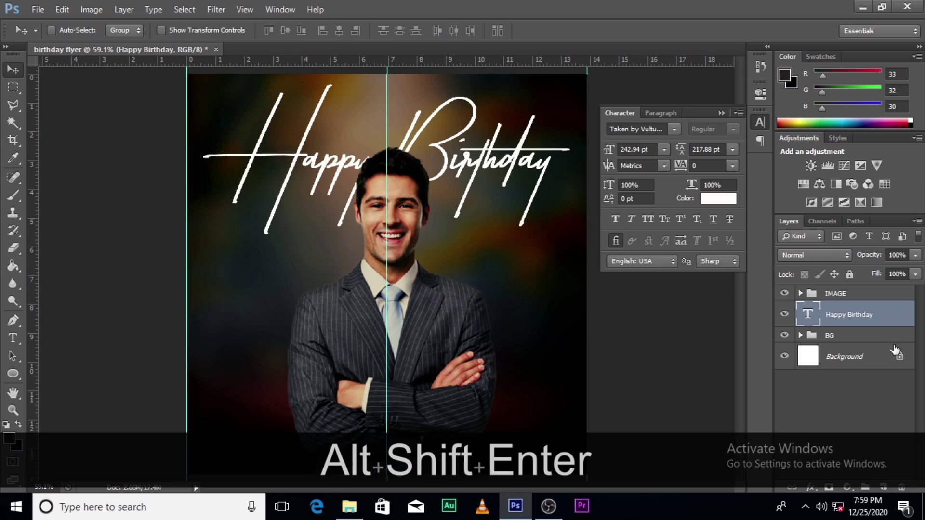
double_click(814, 315)
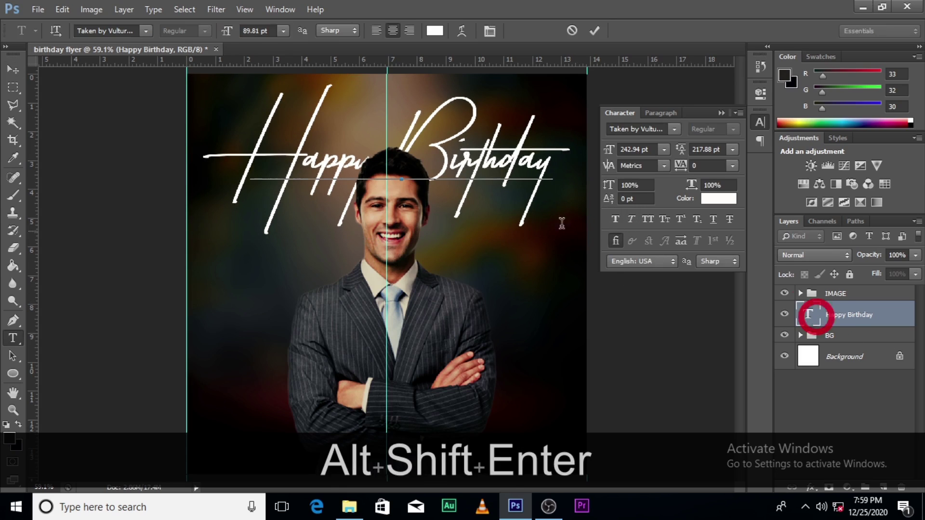
click(380, 158)
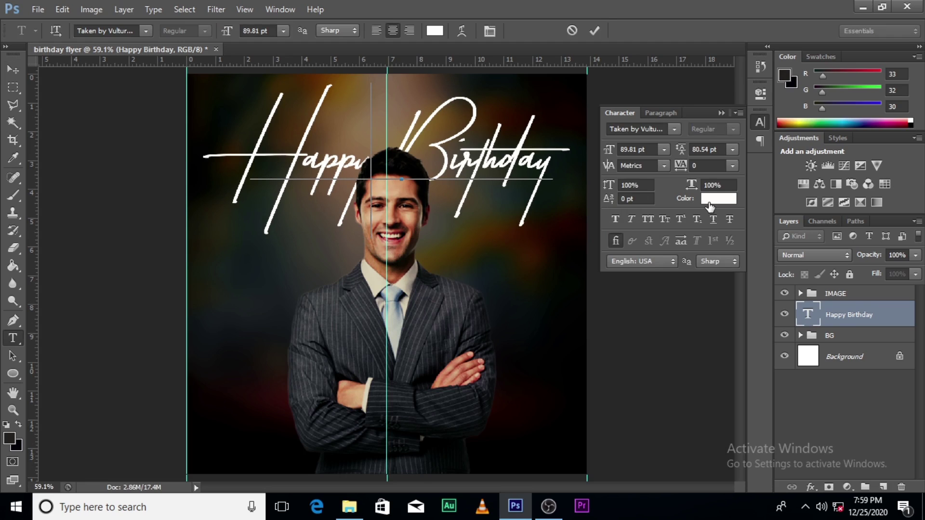
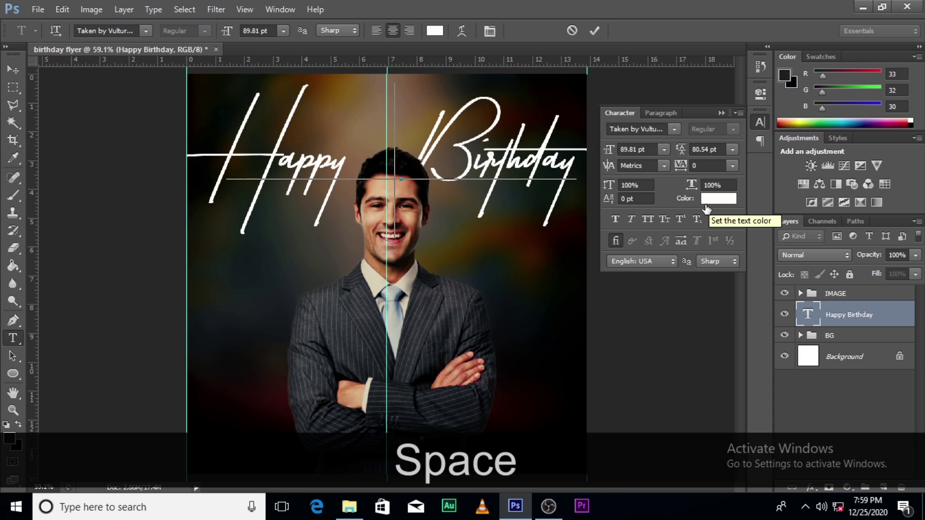
Tighten the spacing between 'Happy' and 'Birthday' in the title
key(BackSpace)
Commit the Happy Birthday title and nudge it slightly left so it sits balanced
click(867, 318)
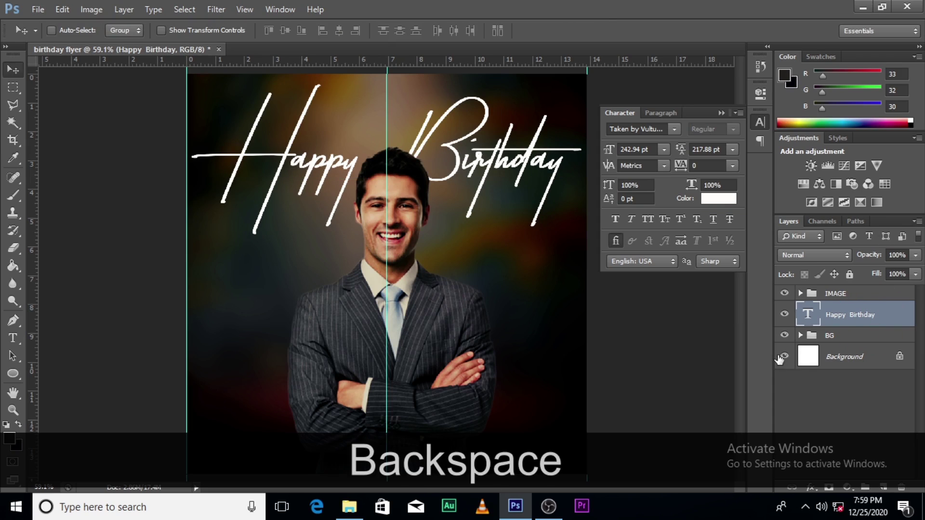
key(Right)
key(Right)
key(Right)
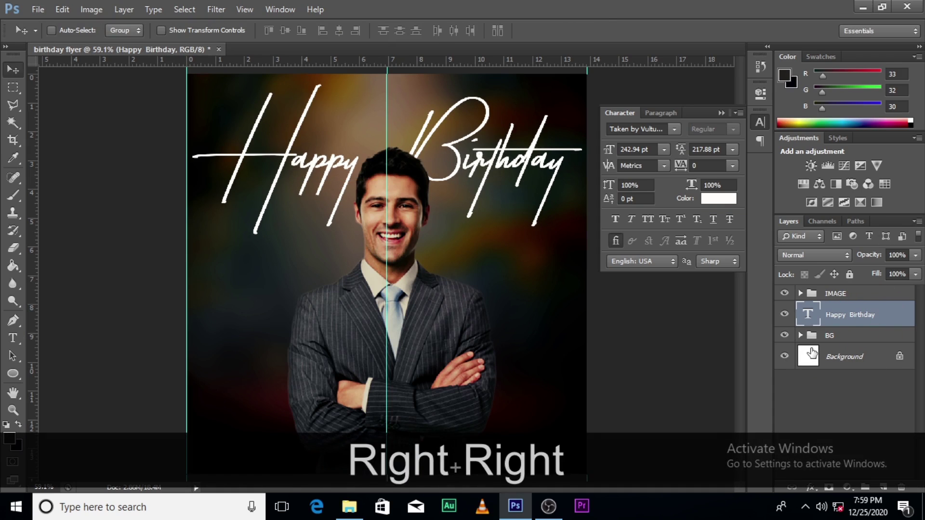
key(Right)
key(Right)
key(Right)
key(Right)
key(Right)
key(Right)
key(Right)
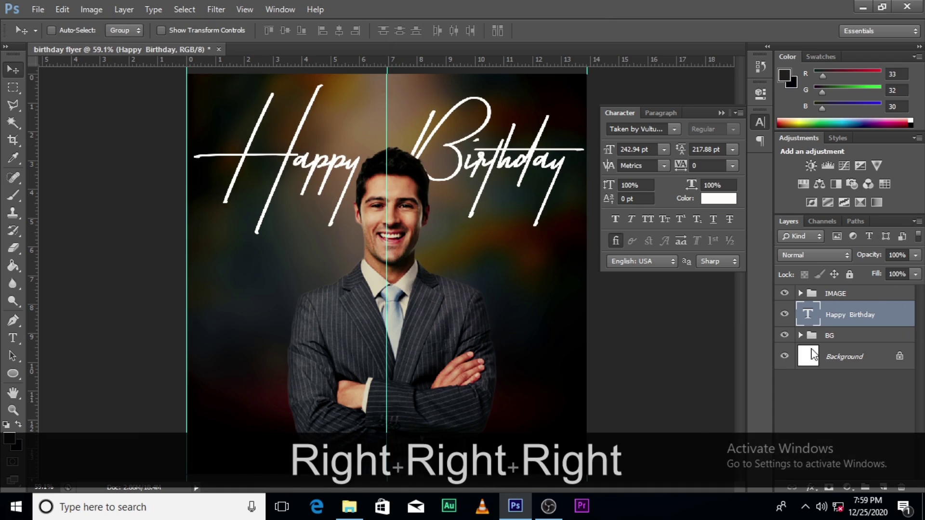
key(ctrl)
key(Left)
key(Left)
key(Left)
key(ctrl+t)
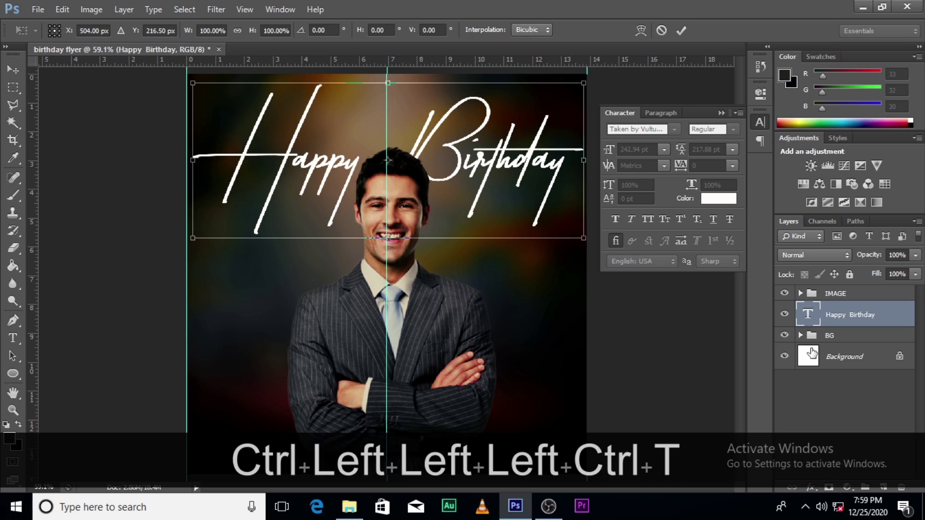
key(Left)
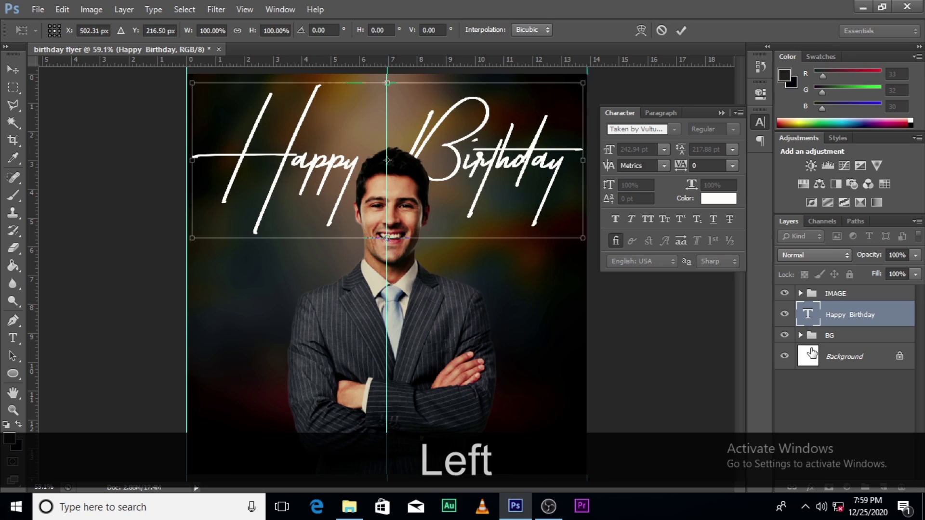
key(Return)
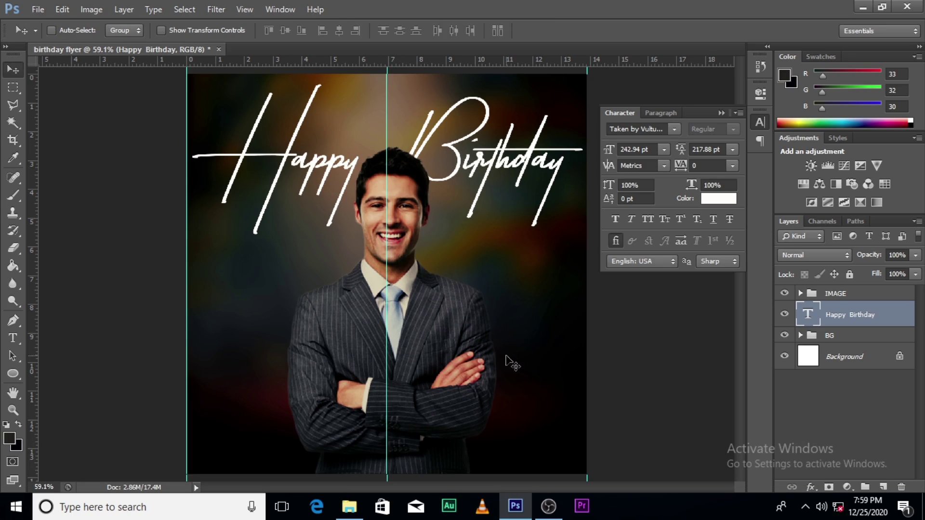
Type the first name in capitals to the right of the man's face
key(t)
click(509, 271)
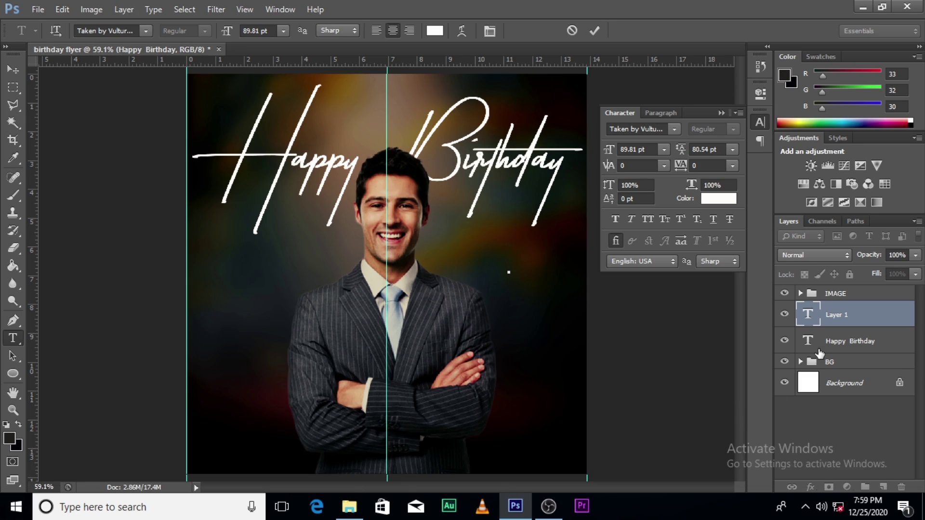
key(shift)
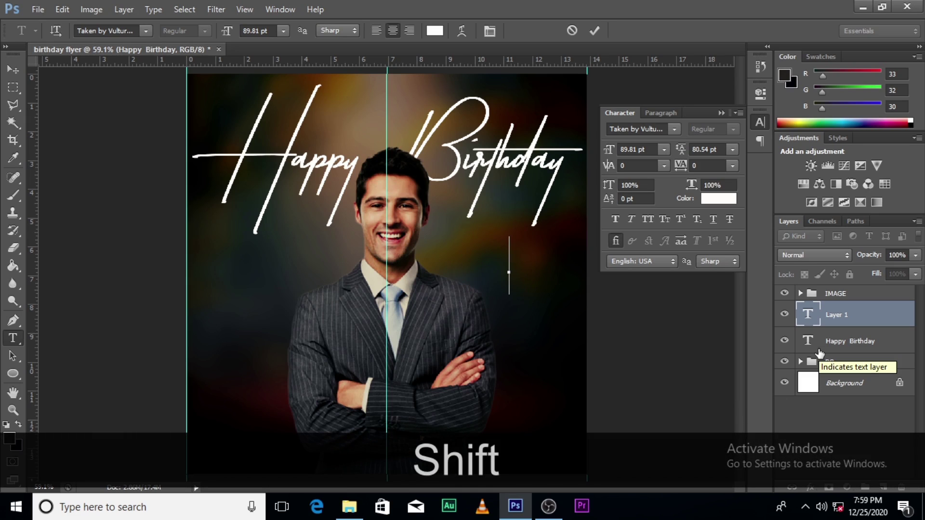
key(Caps_Lock)
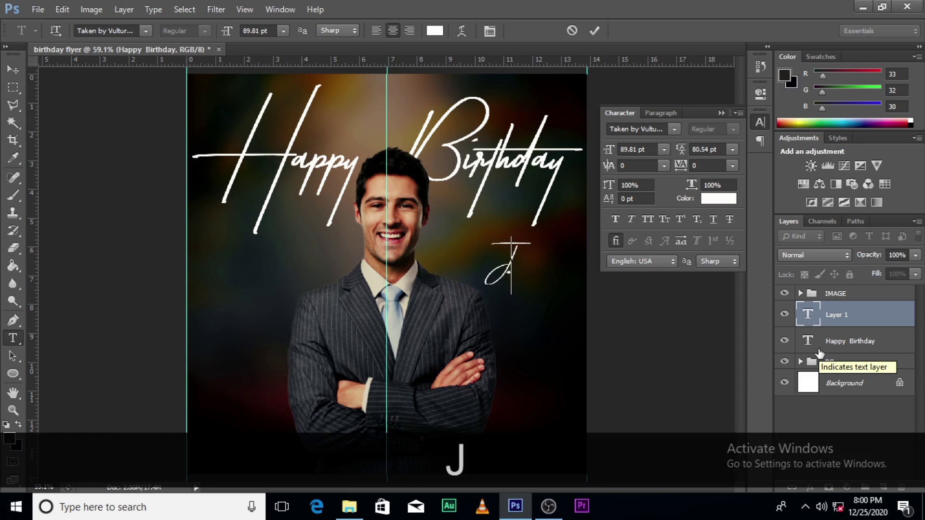
click(846, 320)
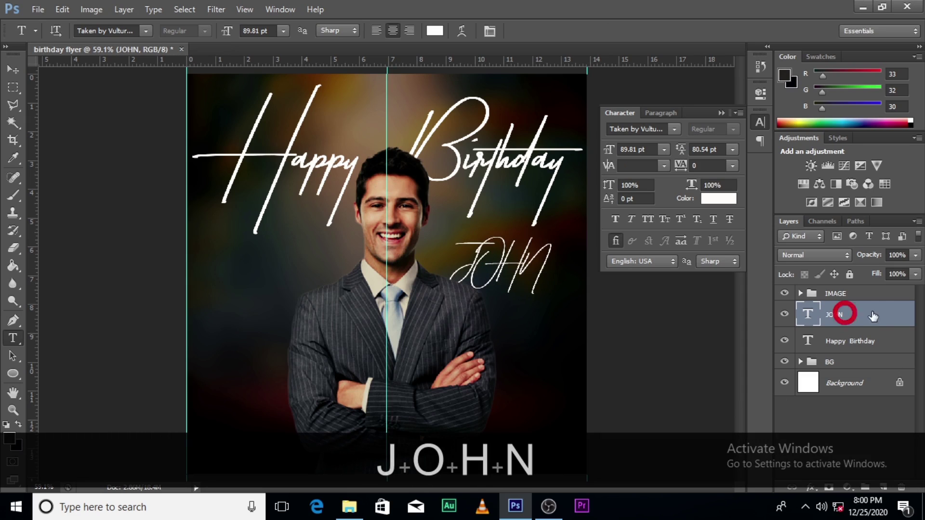
Set the first name in Impact and move it down and to the right
click(674, 129)
drag(822, 386, 827, 276)
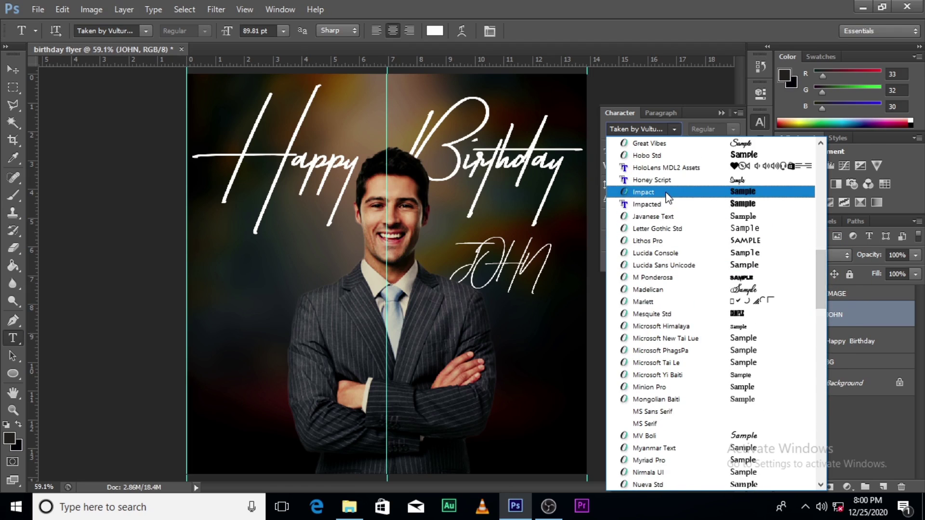
click(665, 193)
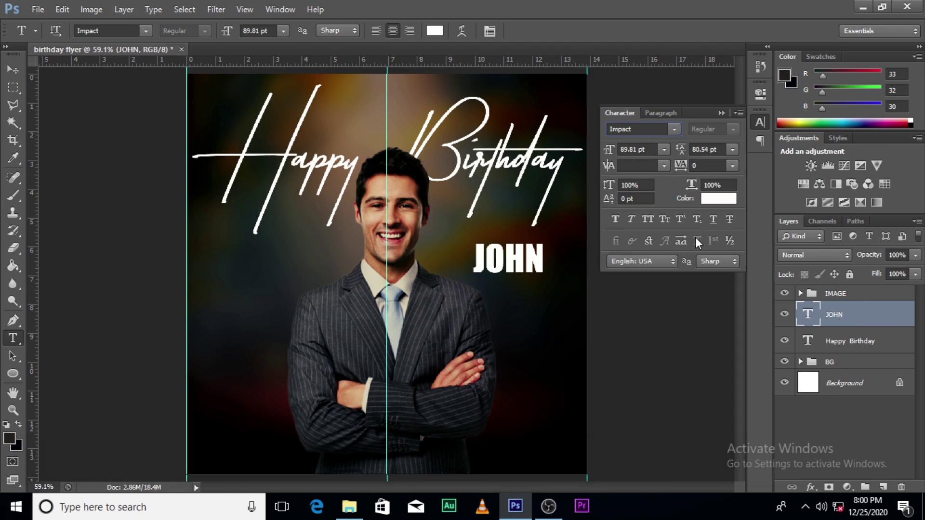
key(ctrl)
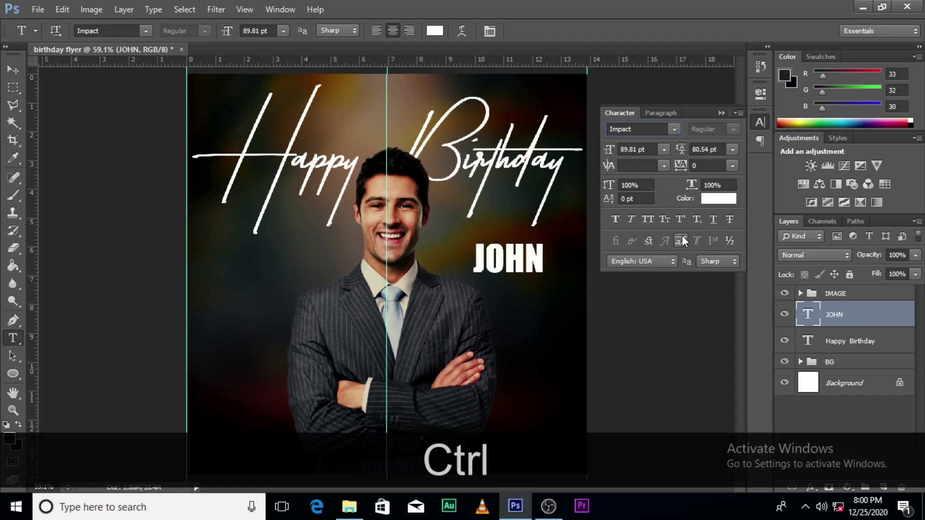
key(ctrl)
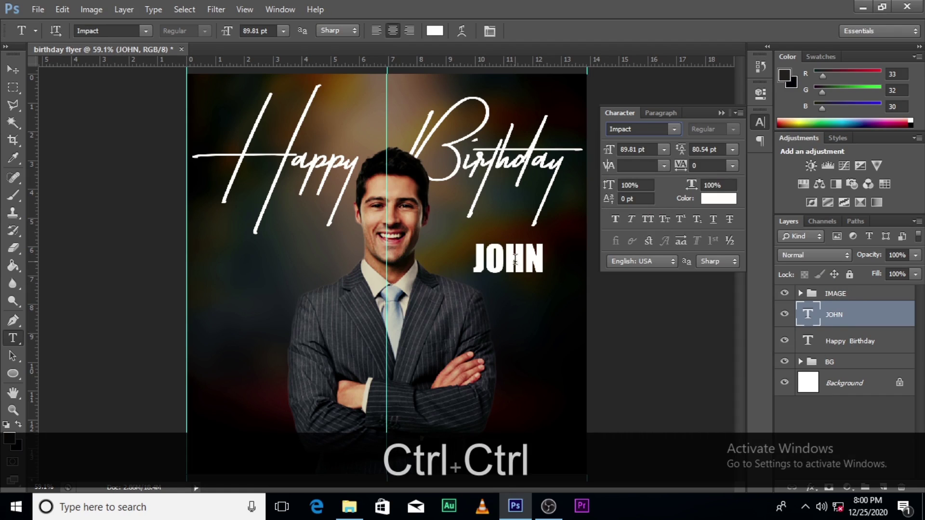
key(v)
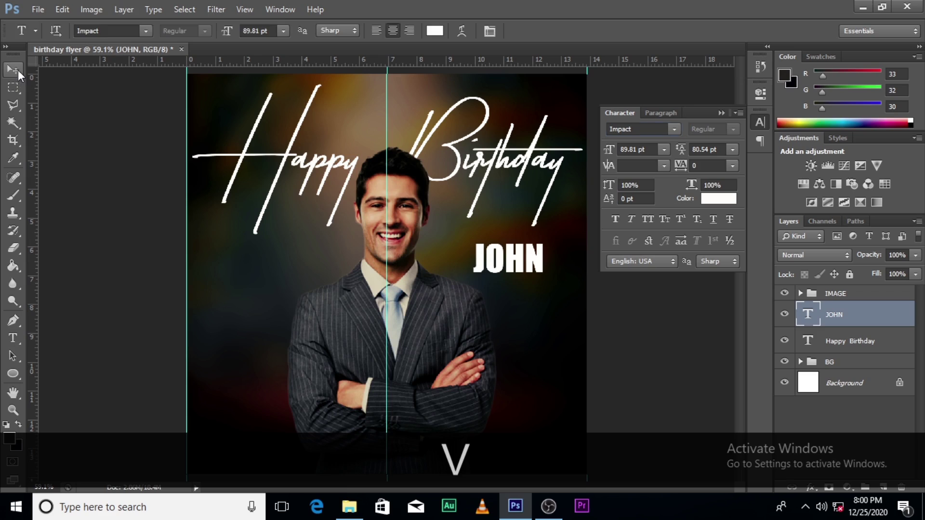
drag(516, 260, 541, 294)
Scale the first name up, duplicate it, and shift the copy down beneath the original
key(ctrl+t)
key(alt+shift+Return)
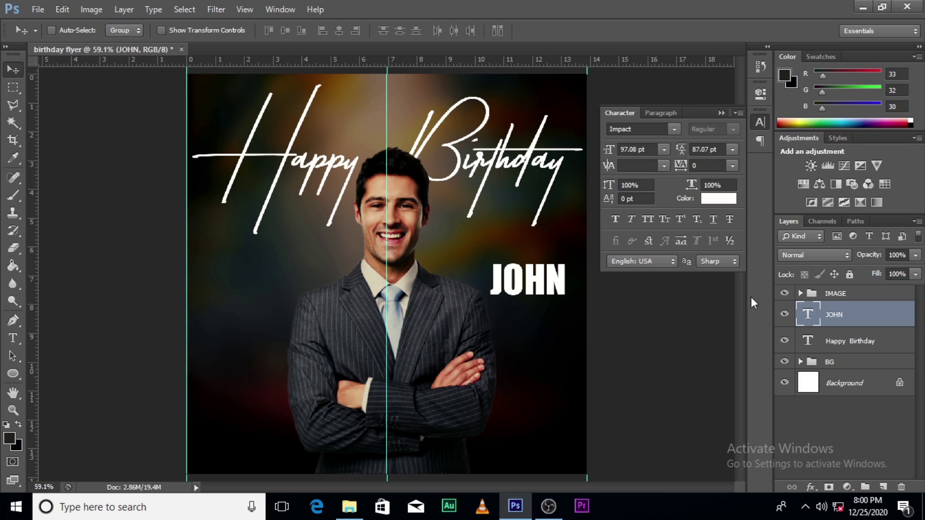
key(ctrl+j)
key(shift+Down)
key(shift+Down)
key(shift+Down)
key(shift+Down)
key(shift+Down)
key(shift+Down)
key(shift+Down)
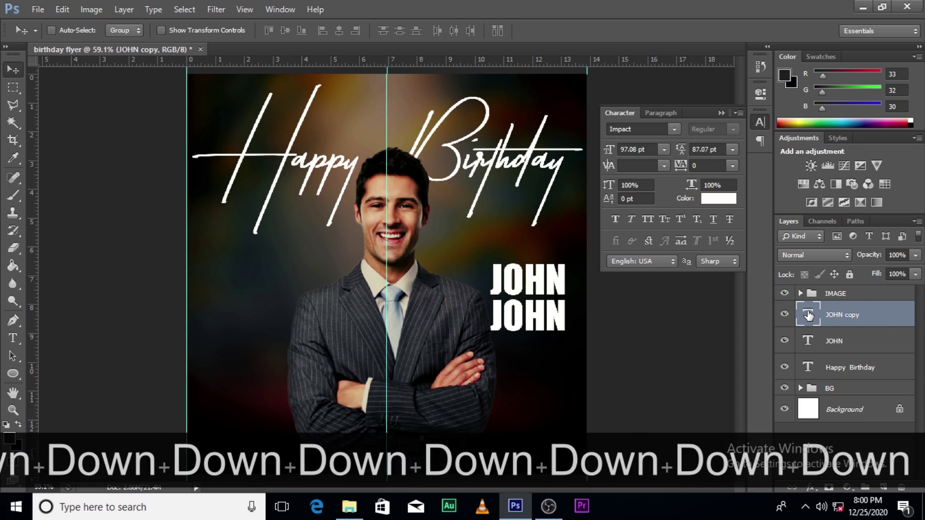
Retype the copied line as the surname and shrink it around its centre
double_click(809, 315)
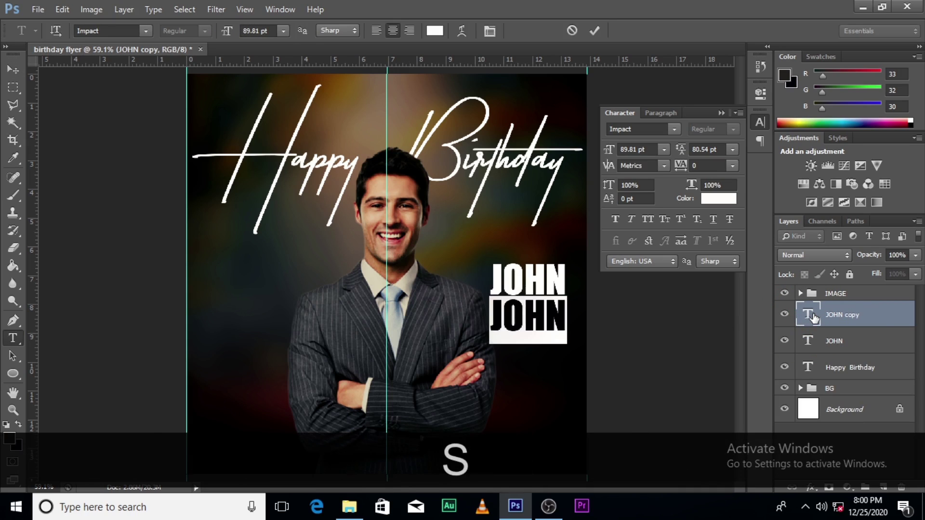
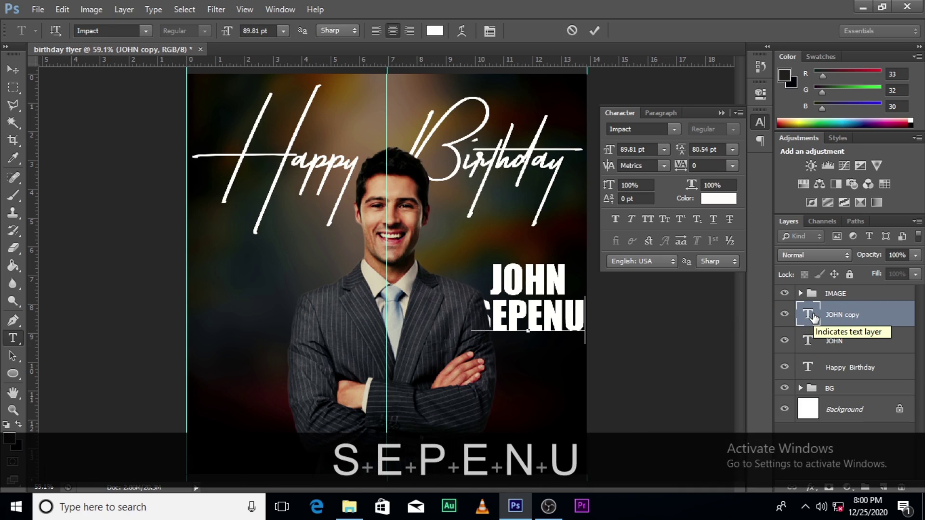
key(ctrl+Return)
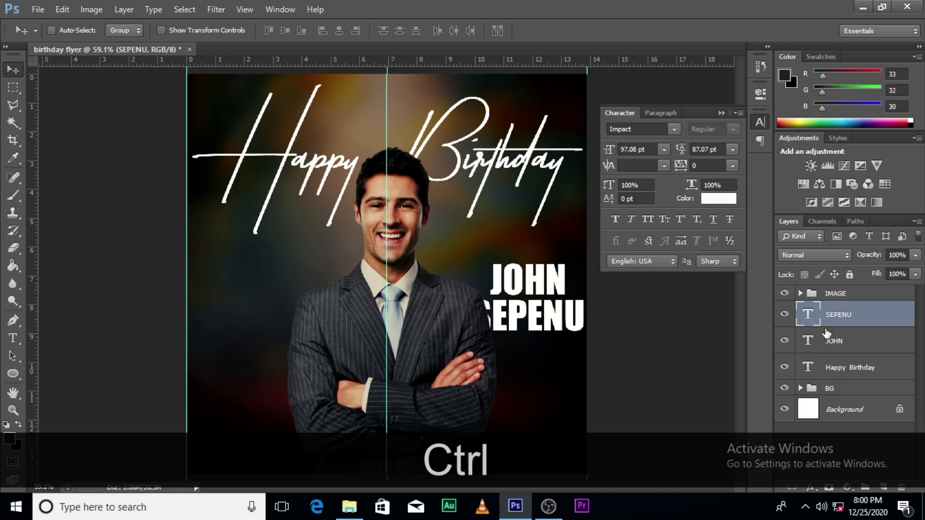
key(ctrl+t)
drag(584, 344, 578, 287)
key(alt+shift+Return)
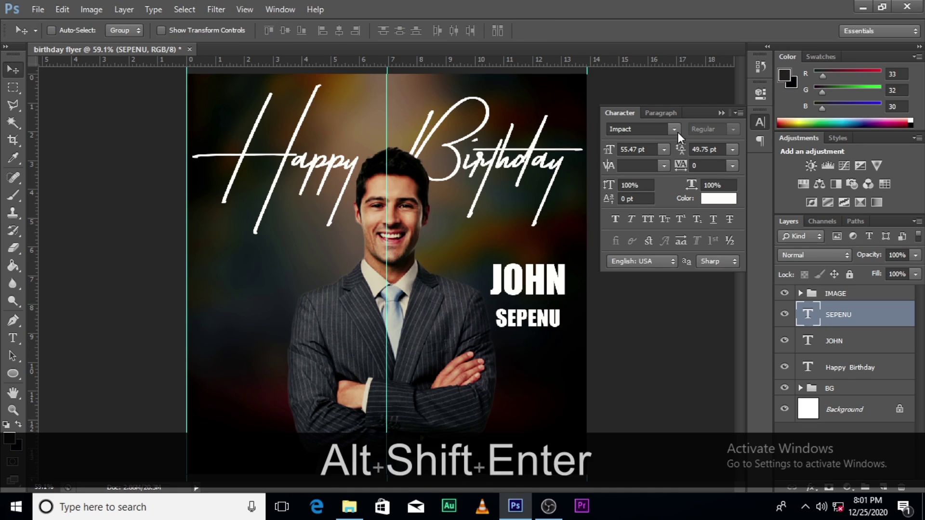
Set the surname in Arial, reduce it to about 74 percent, and nudge it up closer
click(673, 129)
scroll(818, 261, up, 1)
drag(818, 260, 818, 152)
click(656, 180)
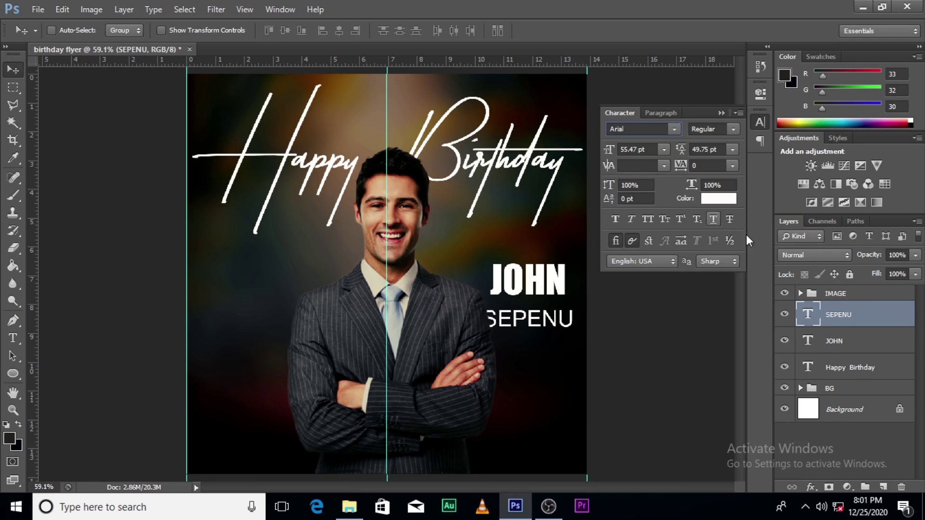
key(ctrl+t)
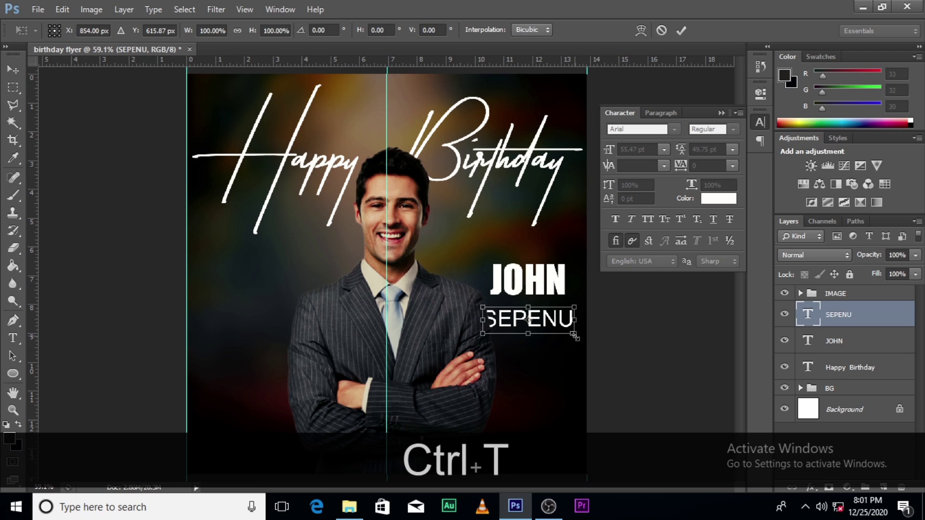
drag(575, 336, 571, 309)
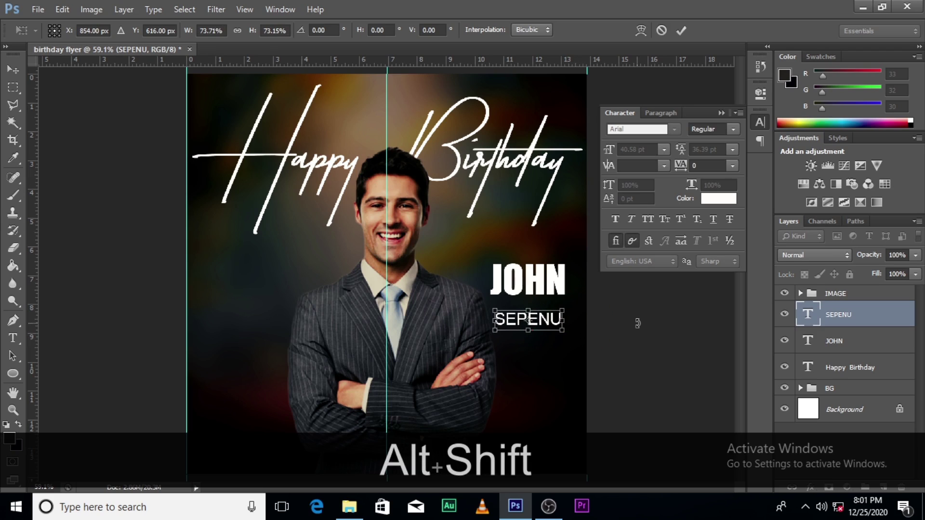
key(Return)
key(Up)
key(Up)
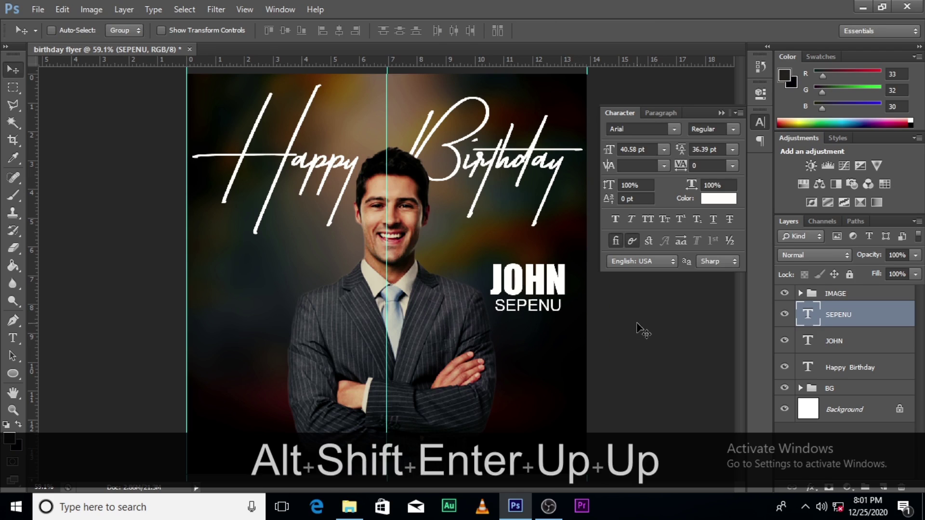
Enlarge the surname slightly to match the first name's width and bring up its colour picker
key(ctrl+t)
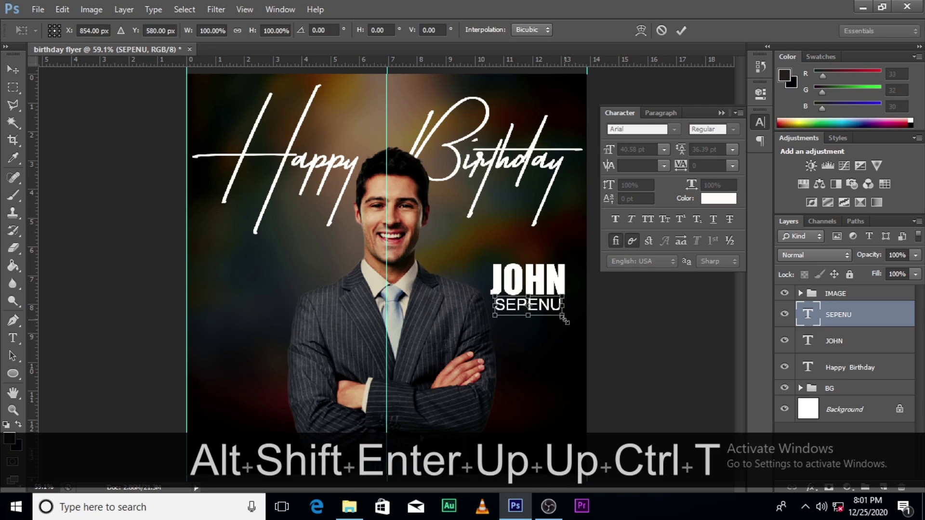
key(alt+shift)
drag(565, 320, 568, 321)
key(alt+shift+Return)
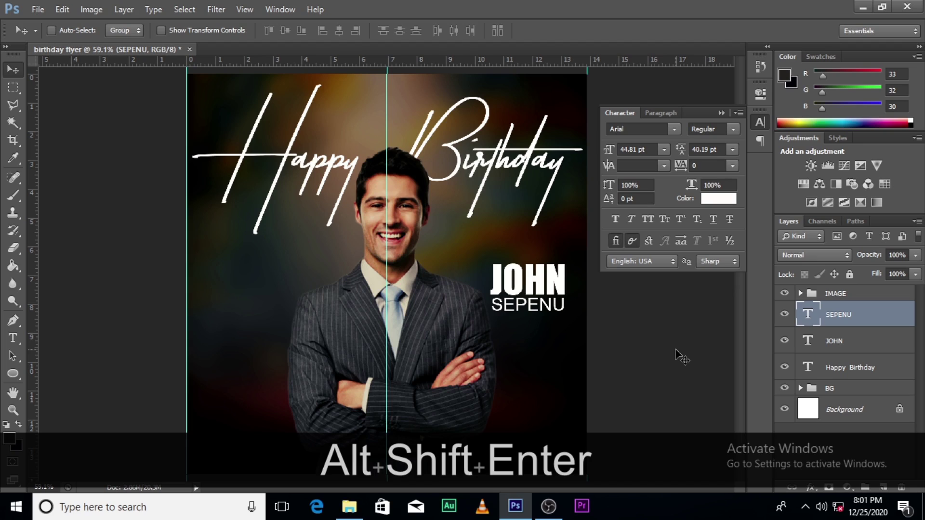
click(719, 198)
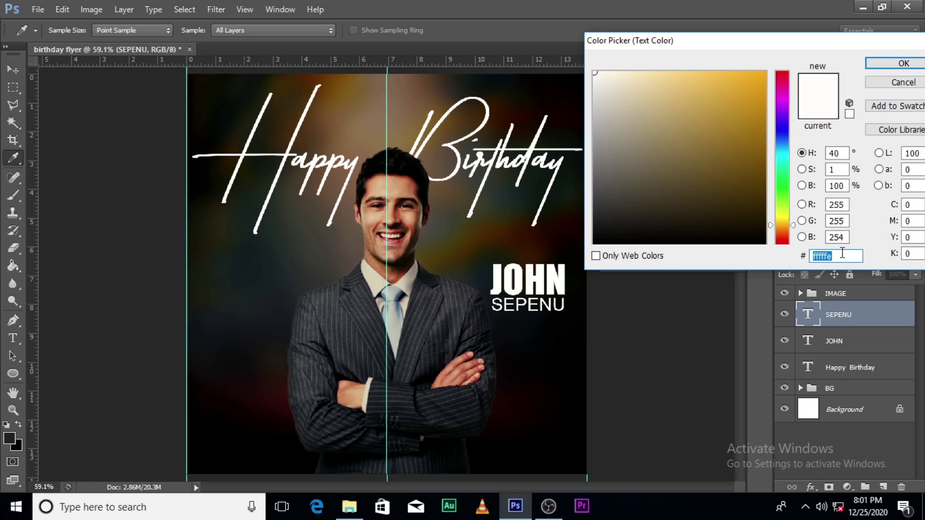
Colour the surname orange (F69C13) and select it together with the first-name layer
text(F)
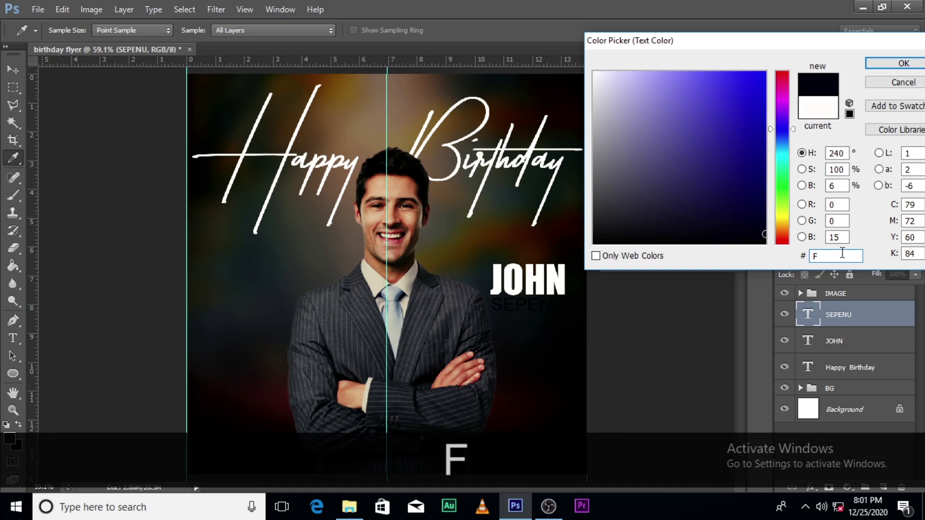
text(6)
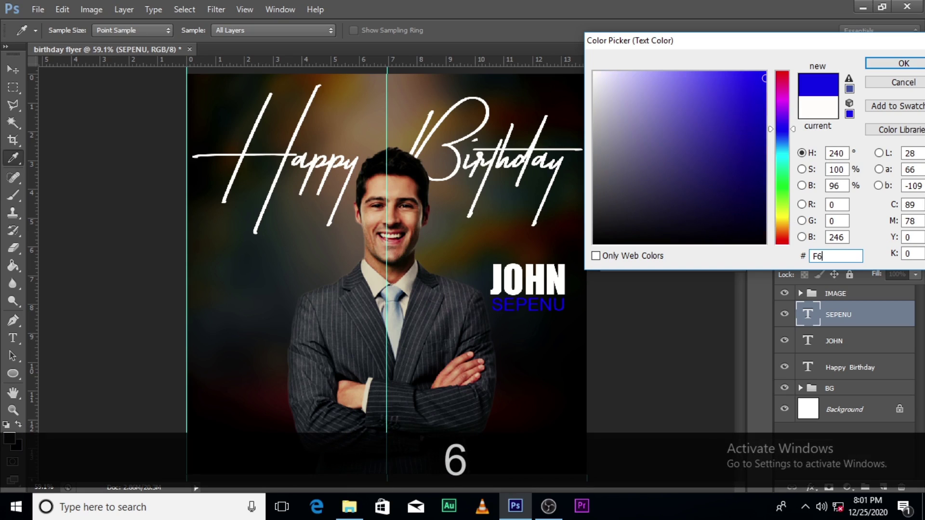
text(9C1)
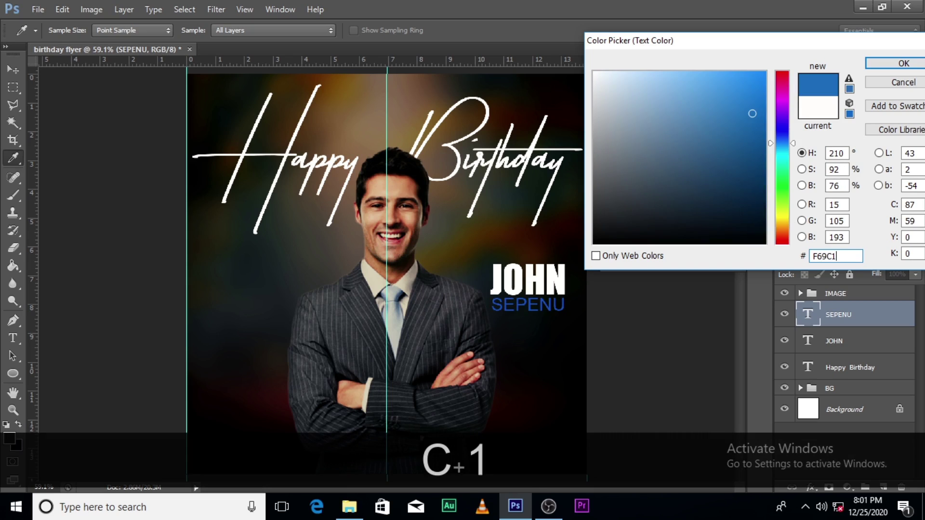
text(3)
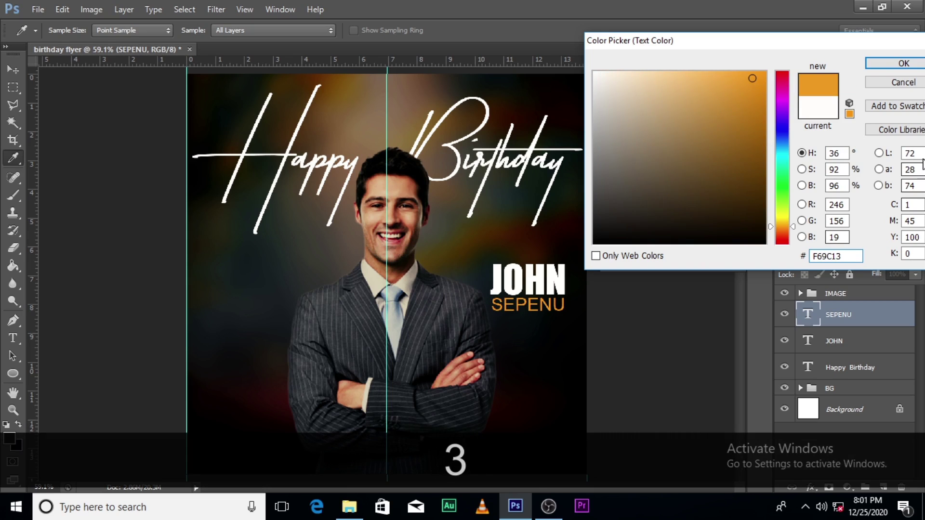
click(884, 64)
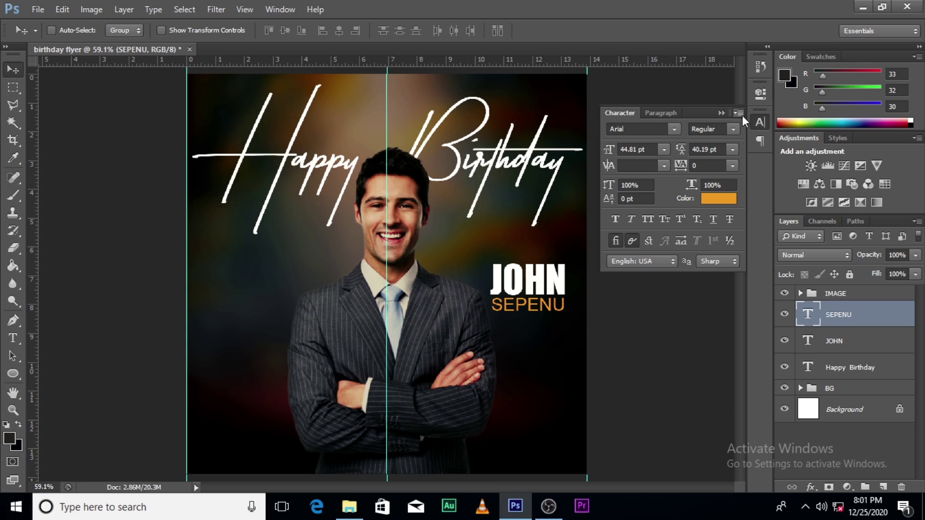
click(721, 113)
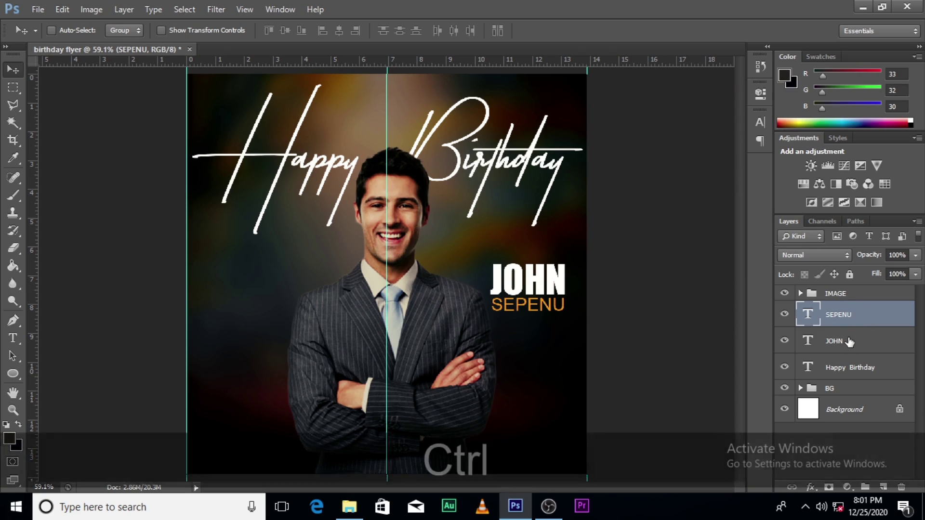
key(ctrl)
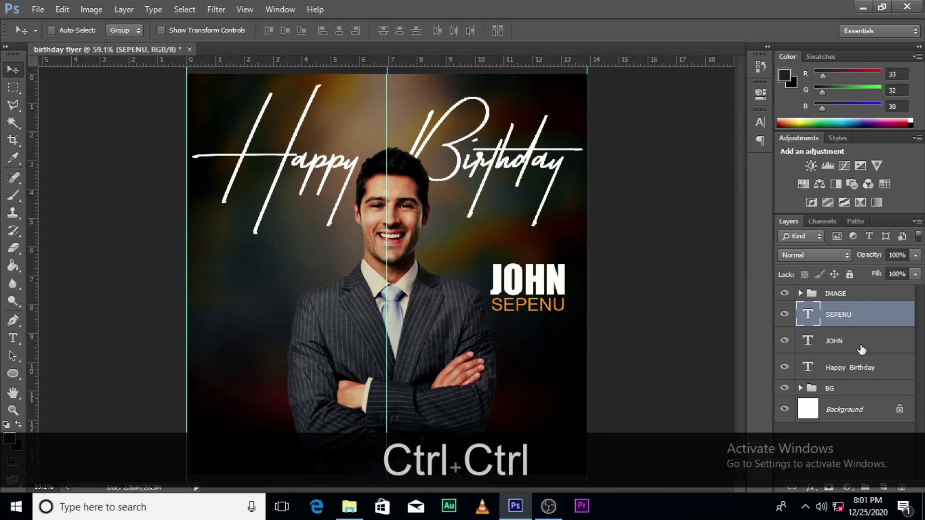
ctrl+click(861, 347)
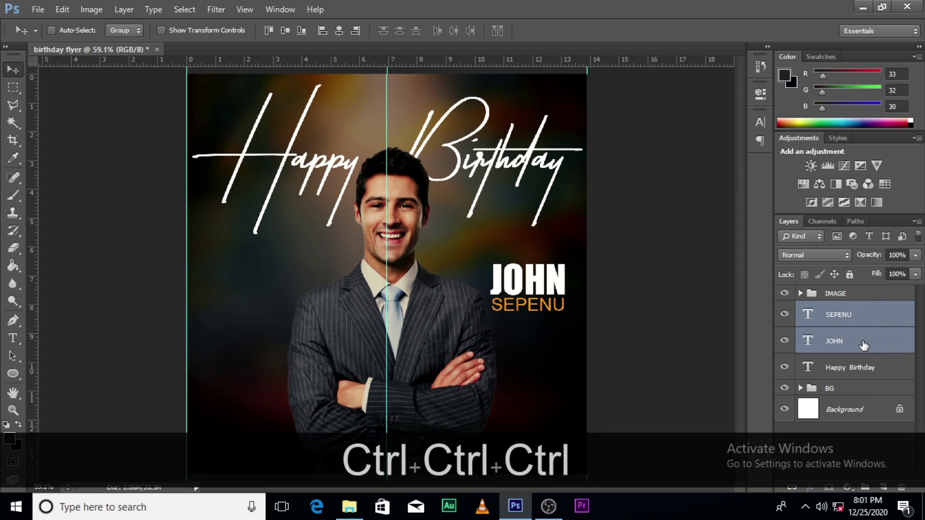
Duplicate both name layers, move the copies to the left side, and retype the first as '30'
key(ctrl+j)
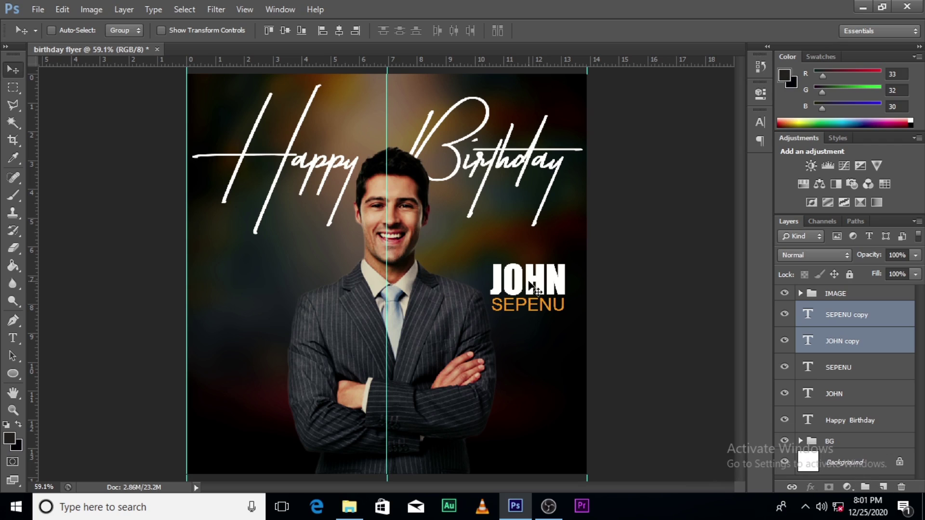
drag(531, 286, 244, 319)
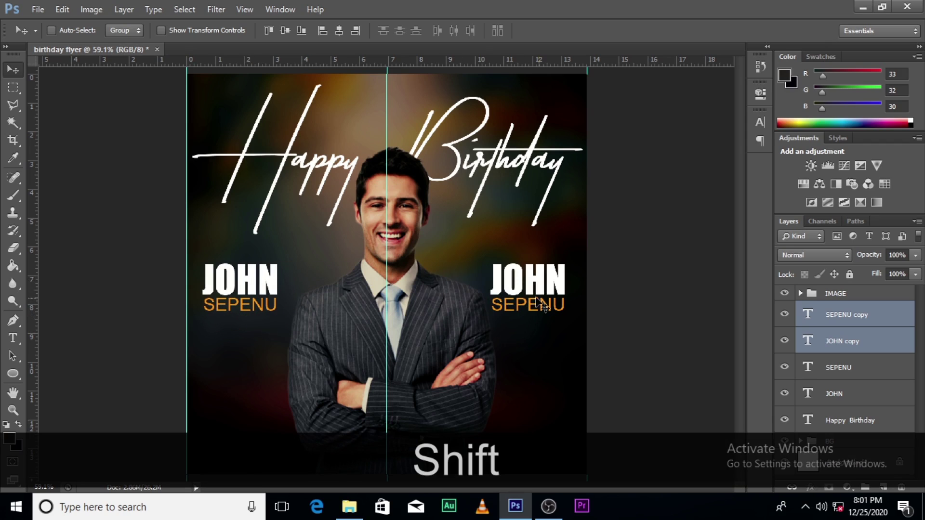
double_click(808, 339)
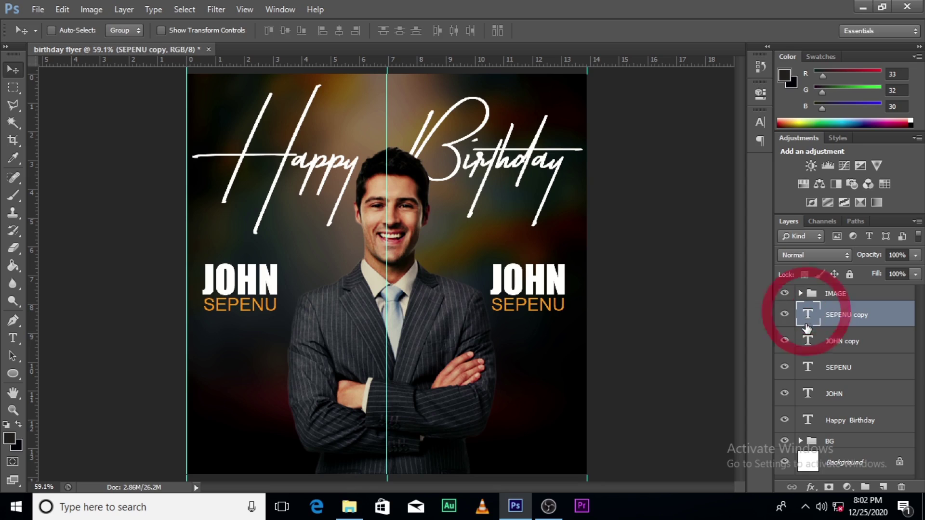
text(3)
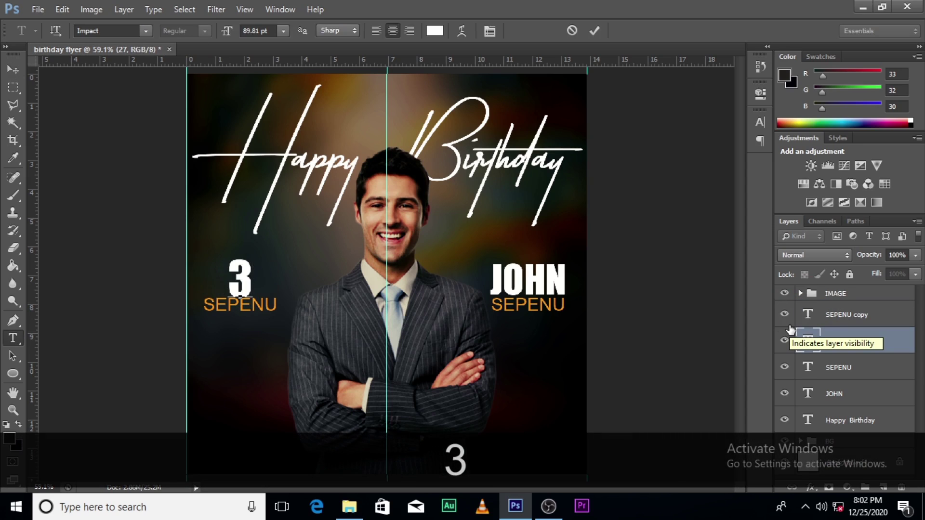
text(0)
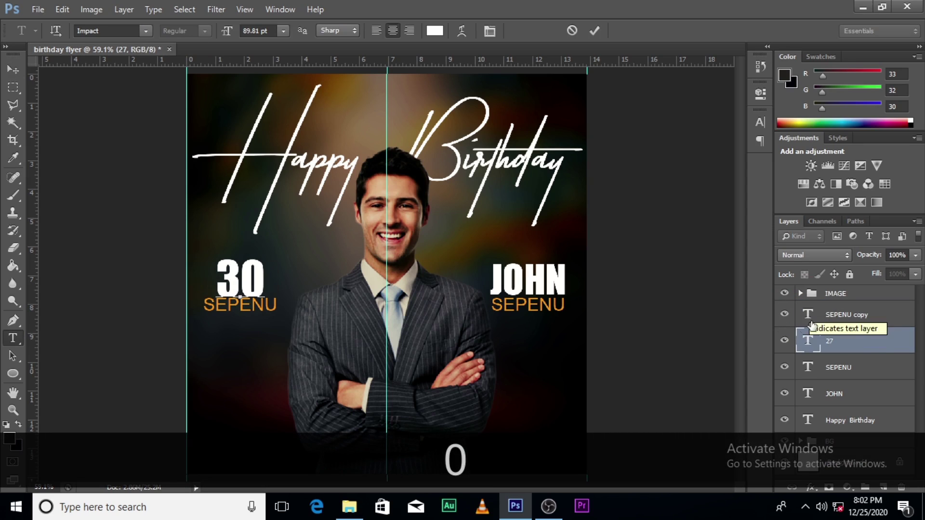
key(ctrl+Return)
key(v)
Retype the second copy as 'SEPT', nudging SEPT down and 30 up and left
double_click(801, 313)
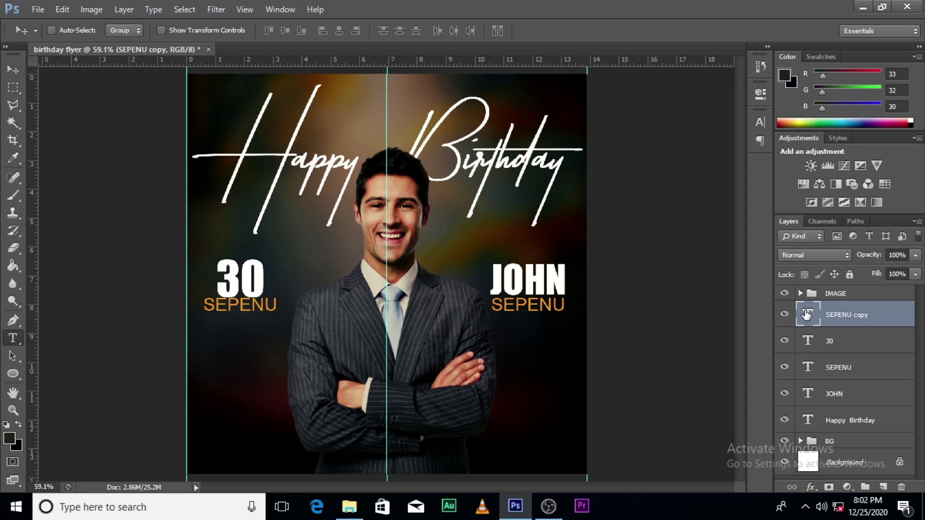
text(SEPT)
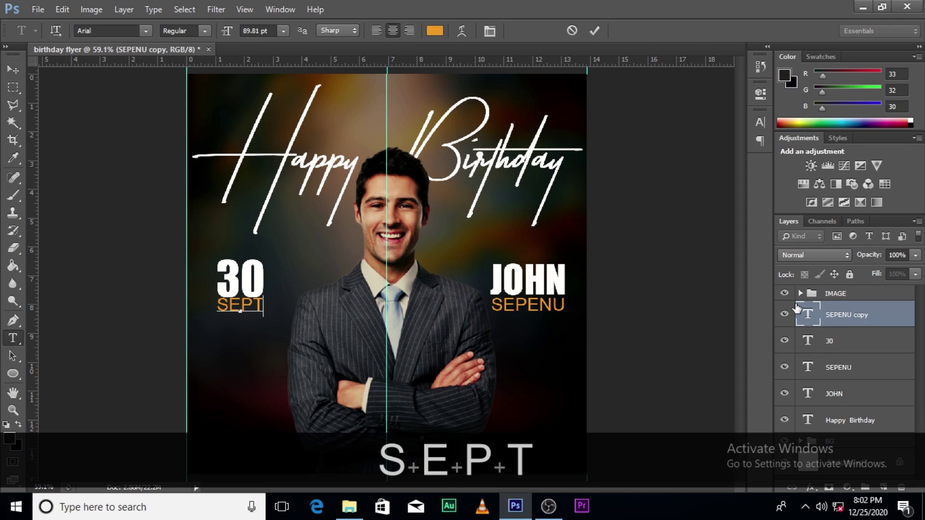
key(ctrl+Return)
key(v)
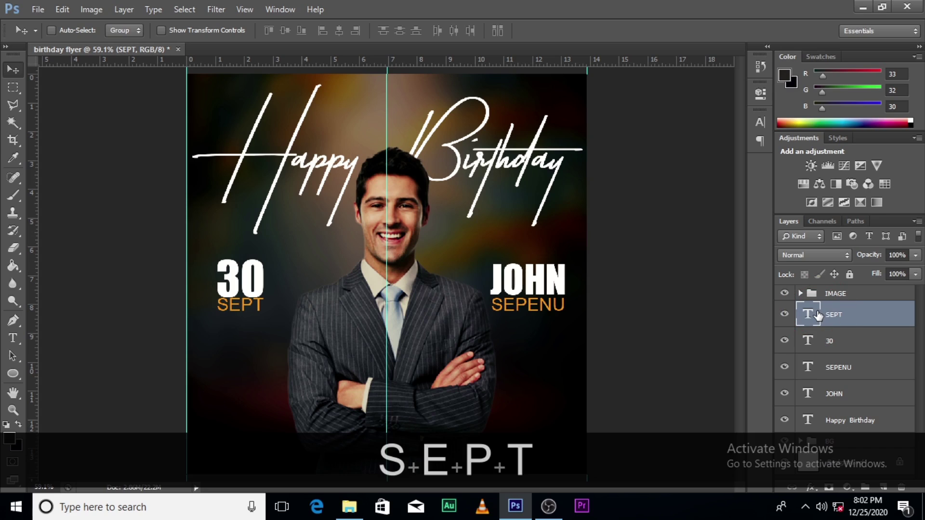
key(Down)
key(Down)
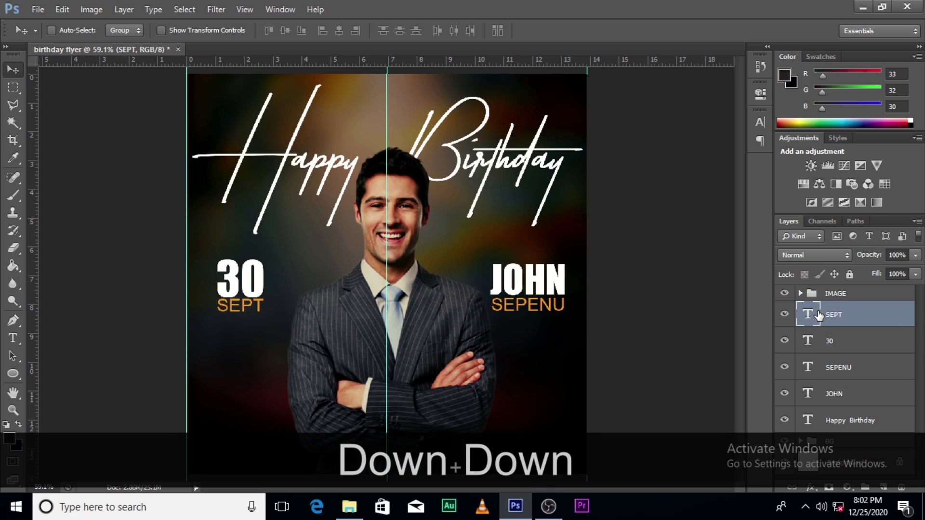
key(Down)
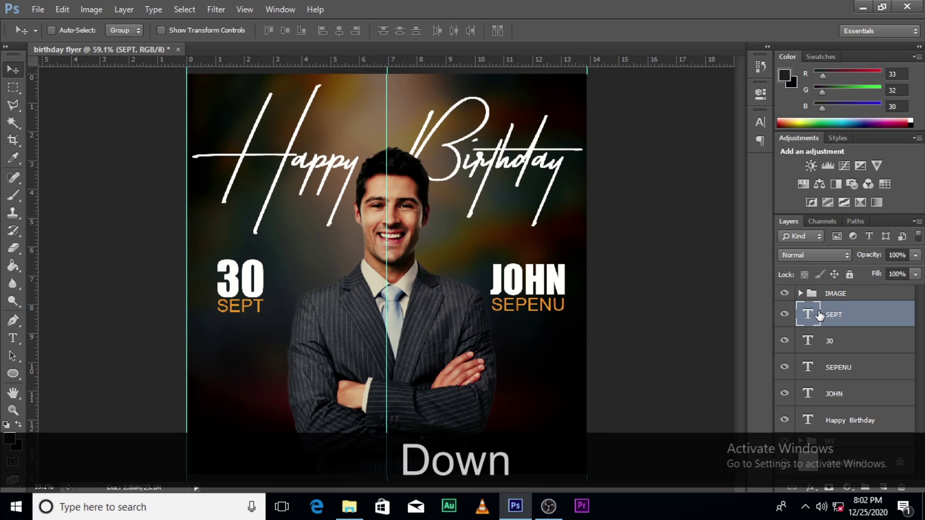
click(835, 342)
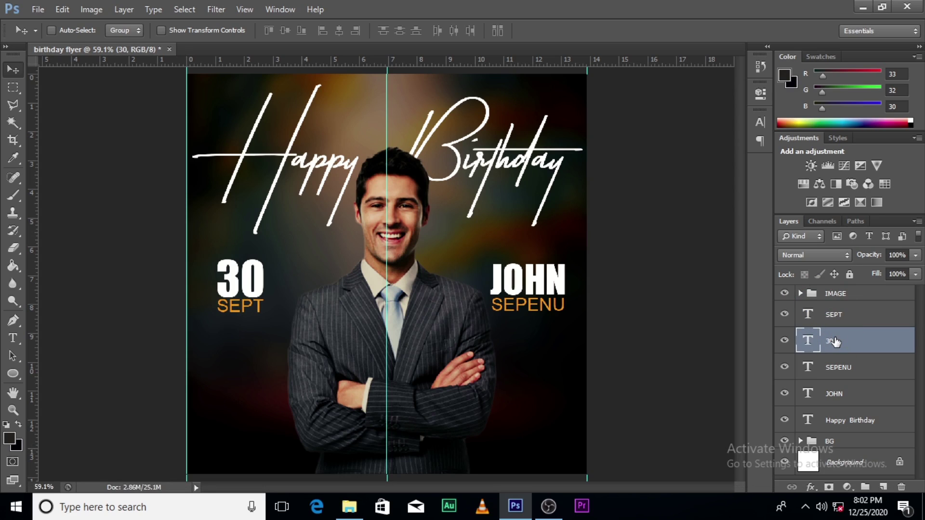
key(Up)
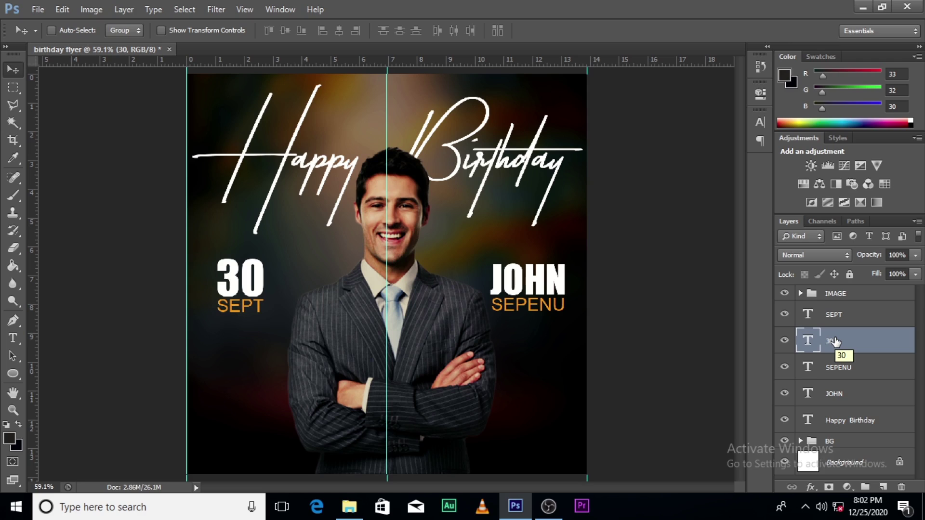
key(Left)
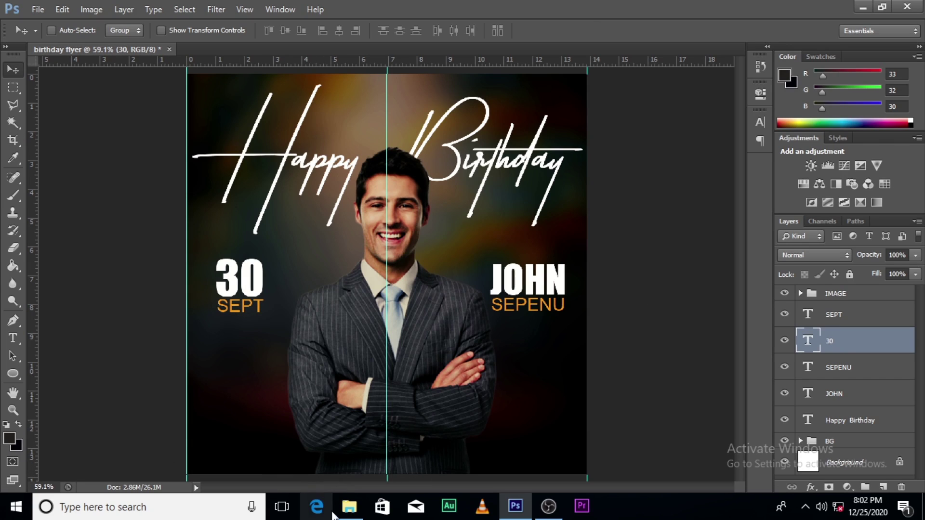
click(357, 463)
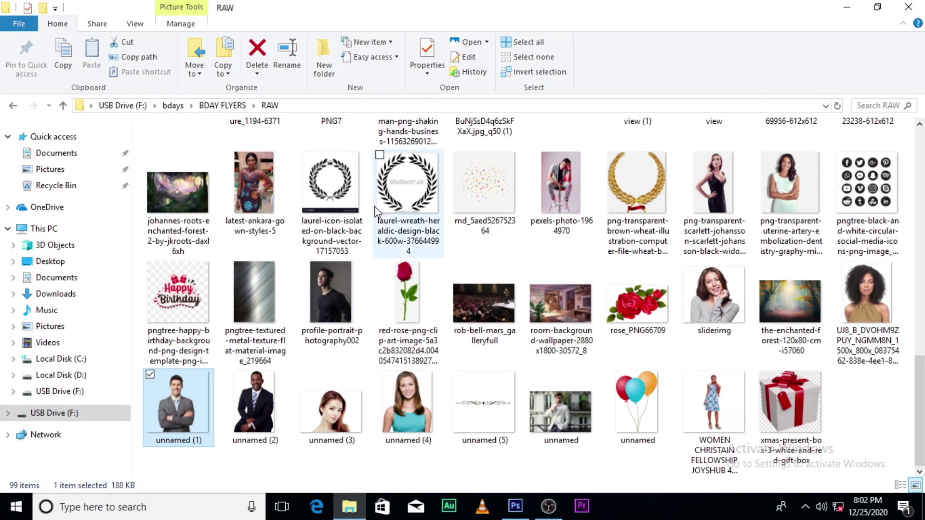
click(515, 506)
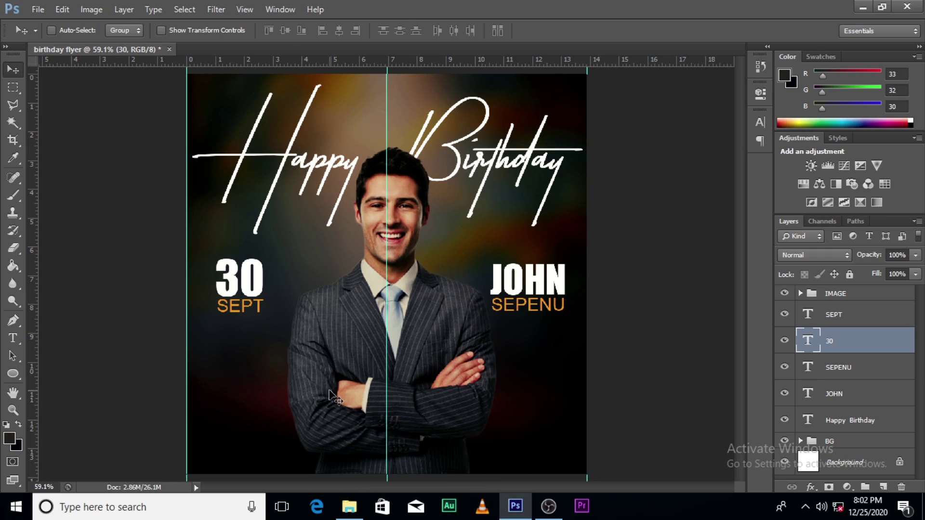
Type the lowercase social handle in white at the flyer's lower left
key(t)
click(265, 451)
text(JP)
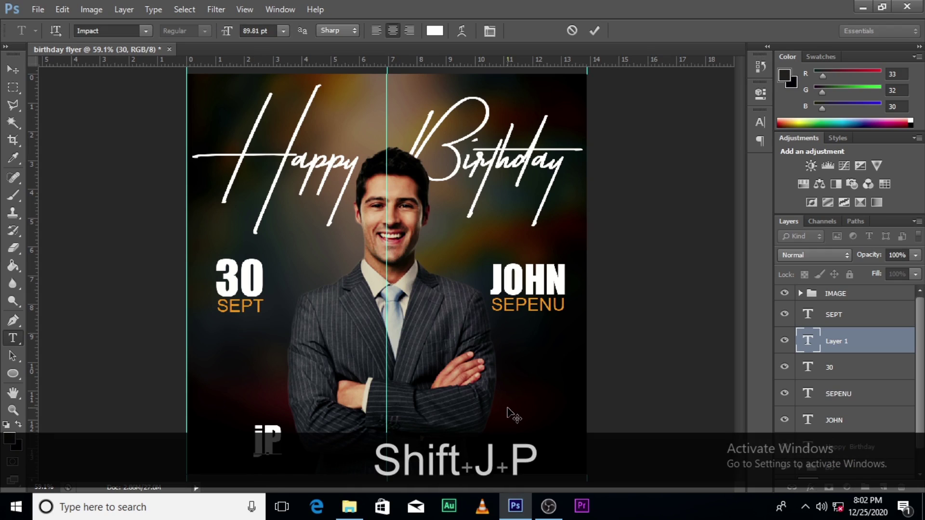
key(BackSpace)
key(BackSpace)
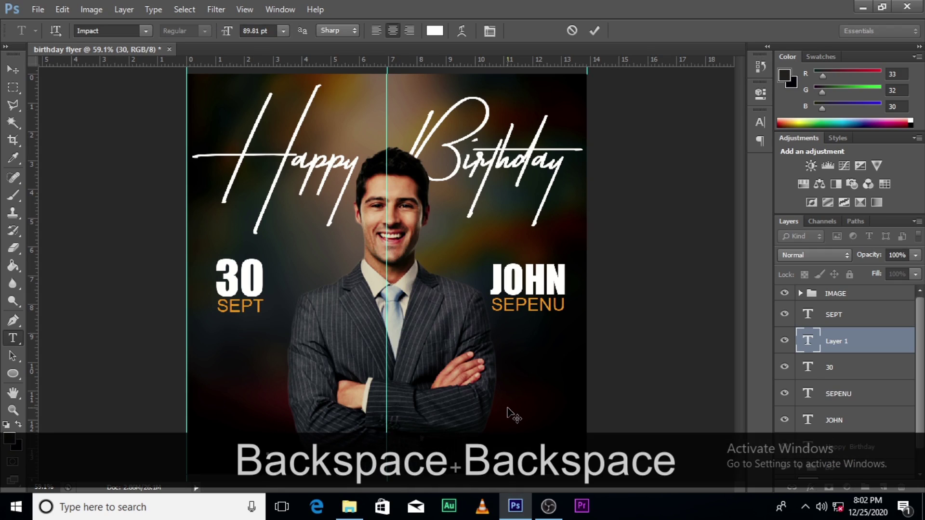
key(Caps_Lock)
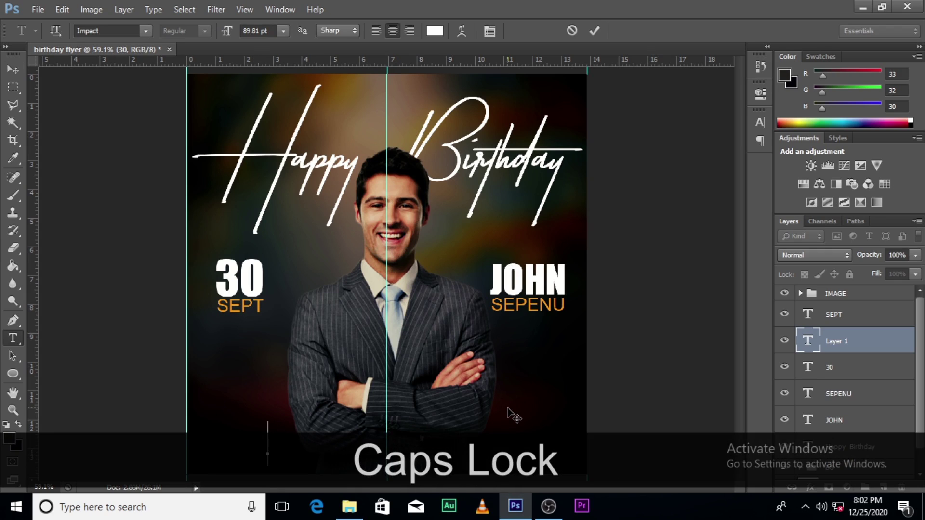
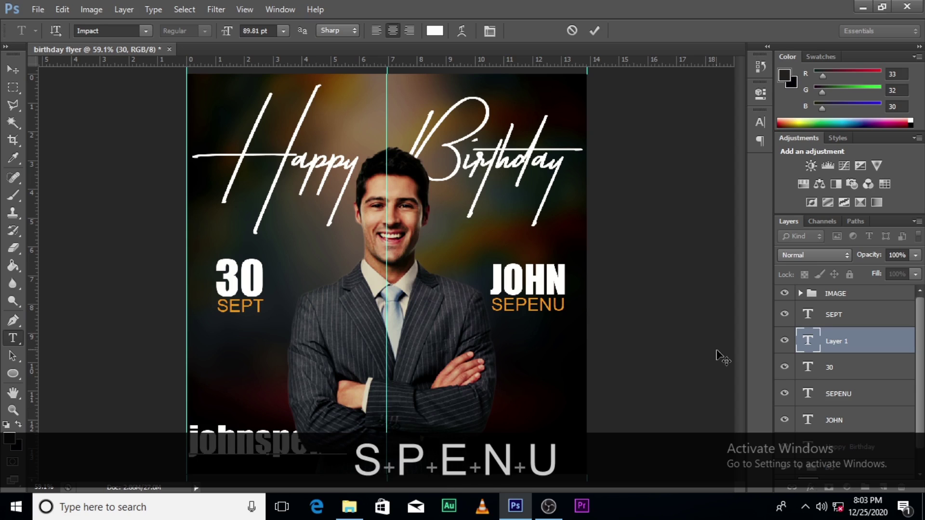
click(856, 344)
Shrink the handle text and move its layer to the top of the stack
key(ctrl+t)
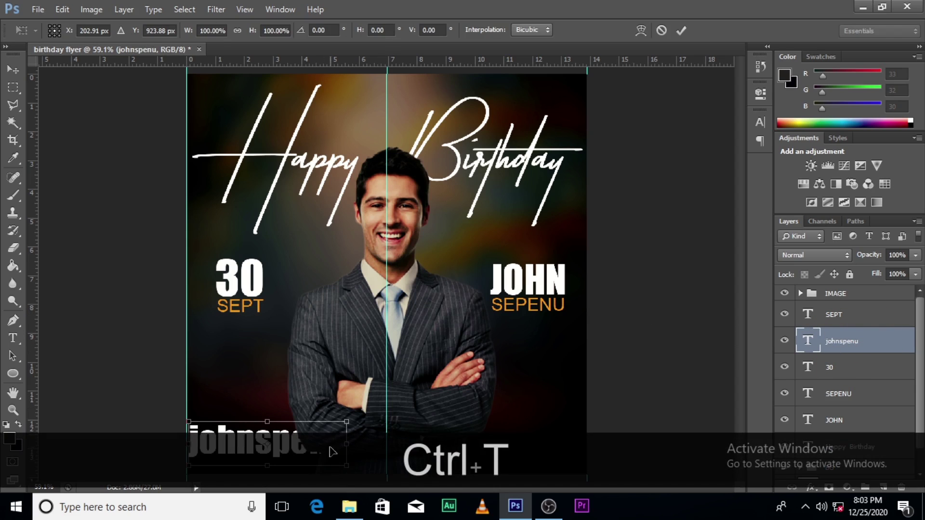
drag(349, 467, 321, 452)
key(Return)
drag(832, 353, 830, 288)
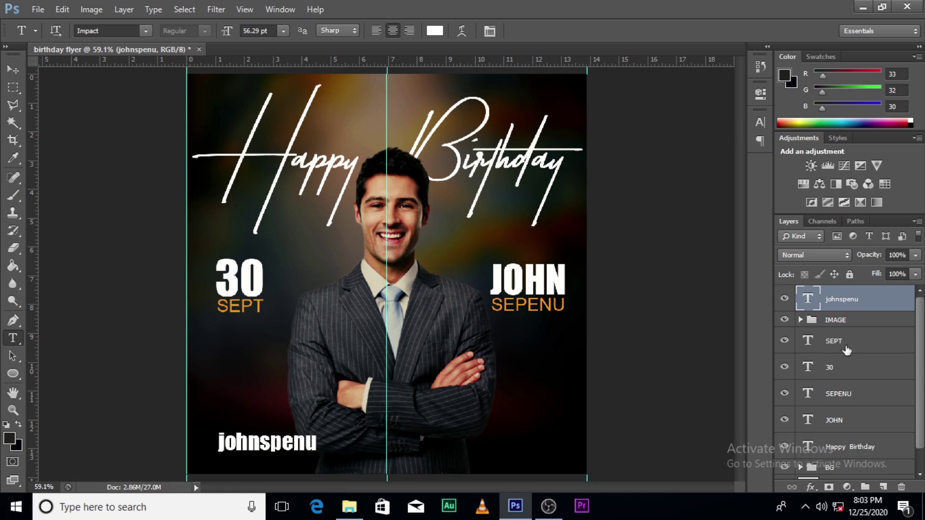
Group the SEPT through Happy Birthday text layers into a group named 'HBD N NAME'
click(831, 345)
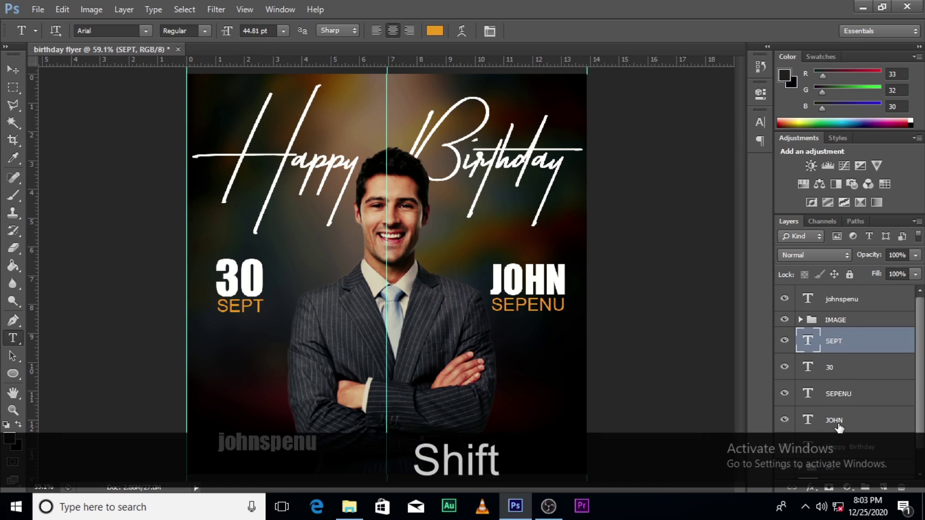
drag(921, 388, 917, 412)
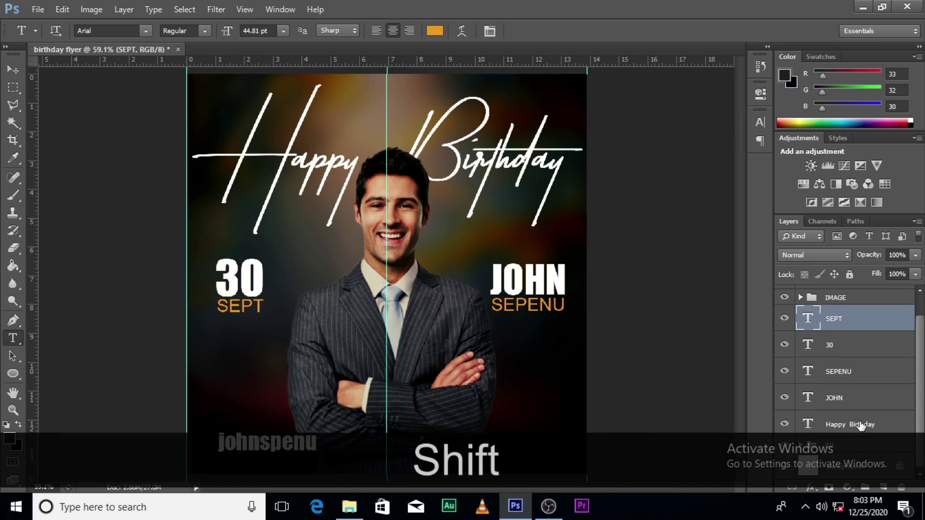
shift+click(858, 425)
key(ctrl+shift+g)
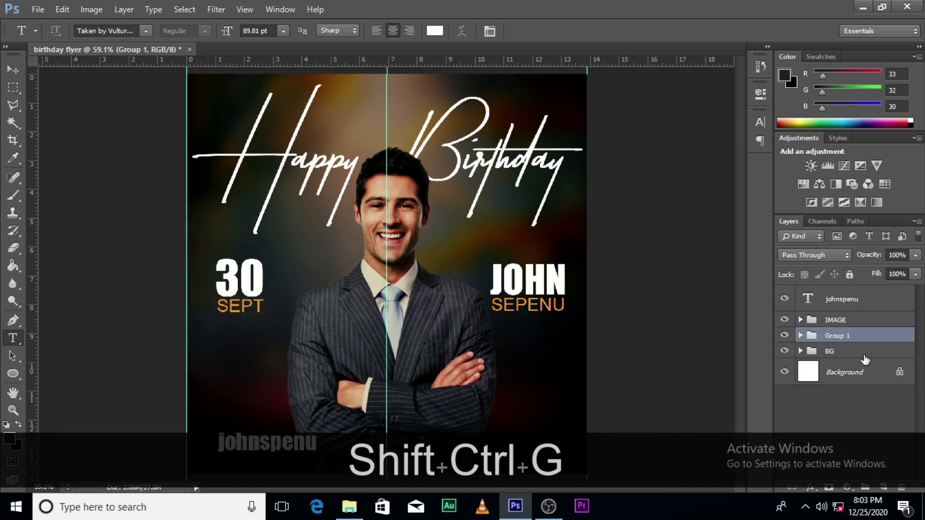
double_click(838, 335)
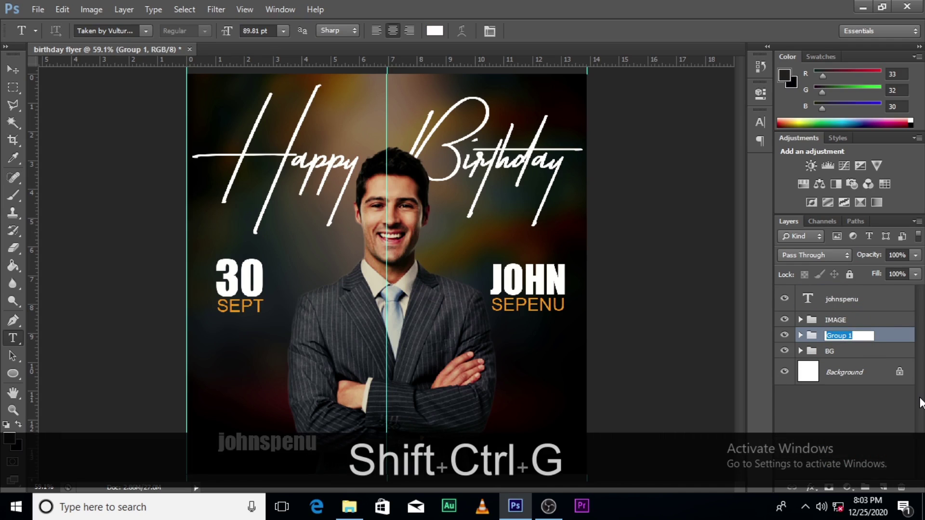
key(Caps_Lock)
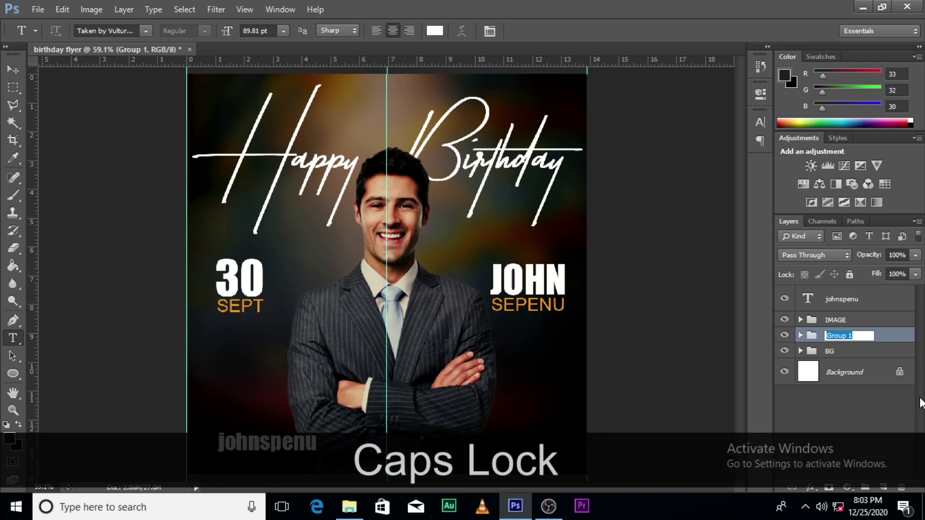
text(HBD)
text(N )
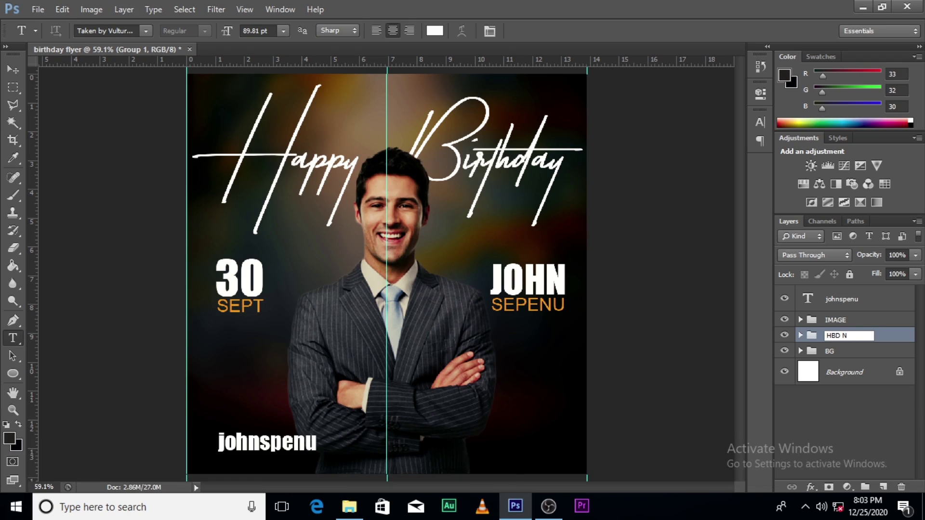
text(NAME)
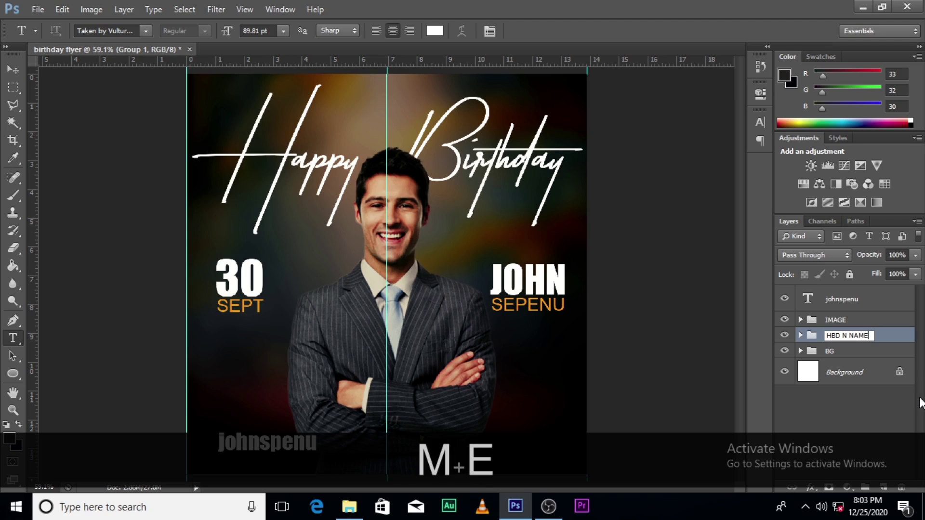
key(Return)
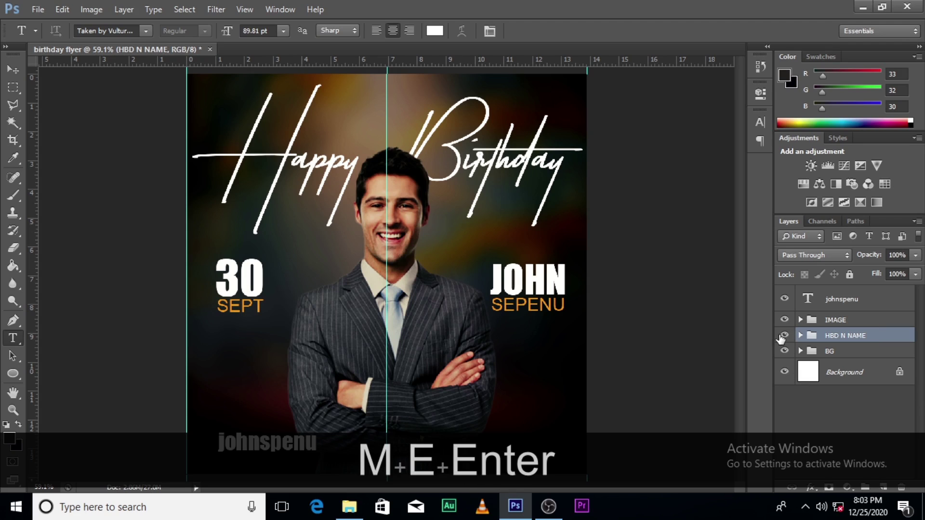
click(784, 336)
click(785, 336)
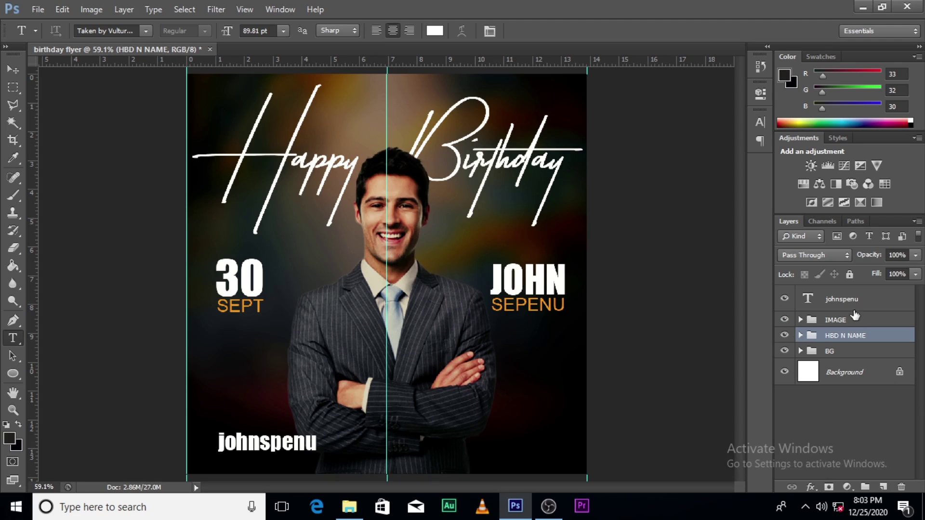
Switch the handle text to Arial and shrink it to about 40 percent
click(842, 299)
click(761, 123)
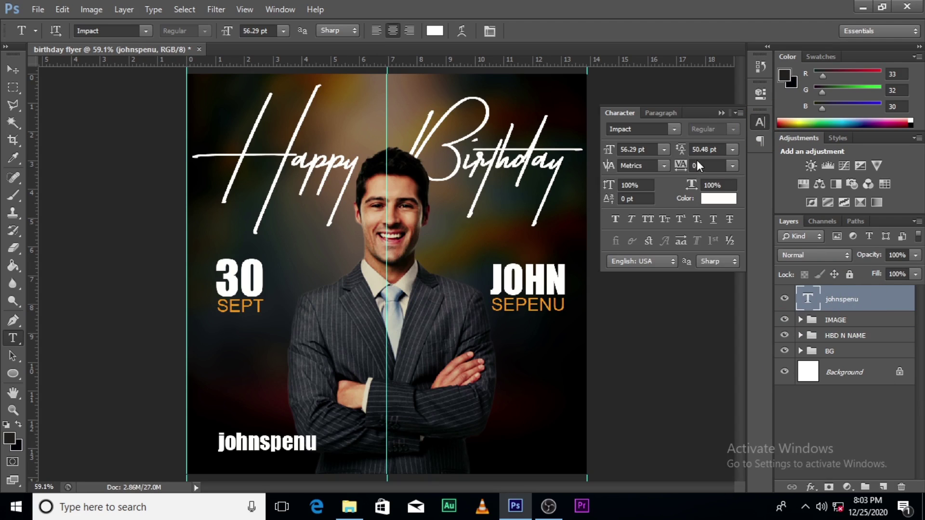
click(674, 129)
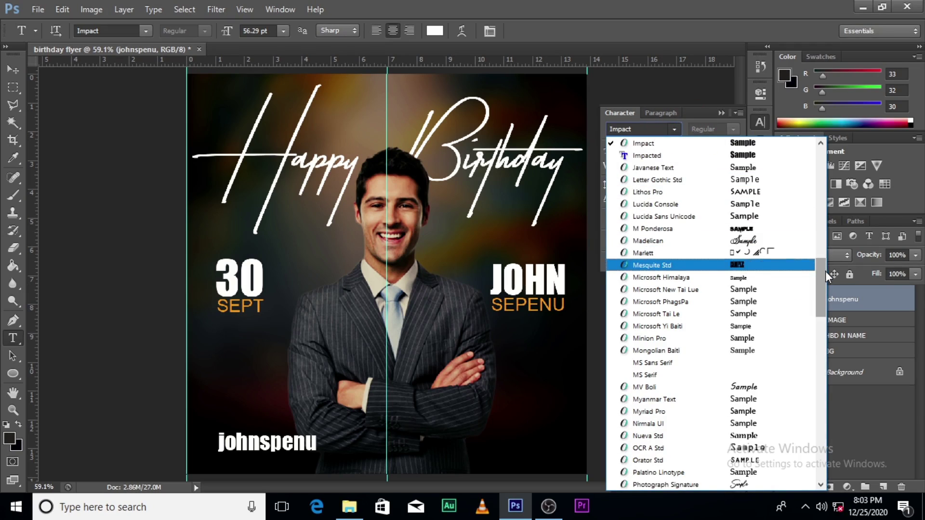
drag(826, 270, 814, 157)
click(682, 180)
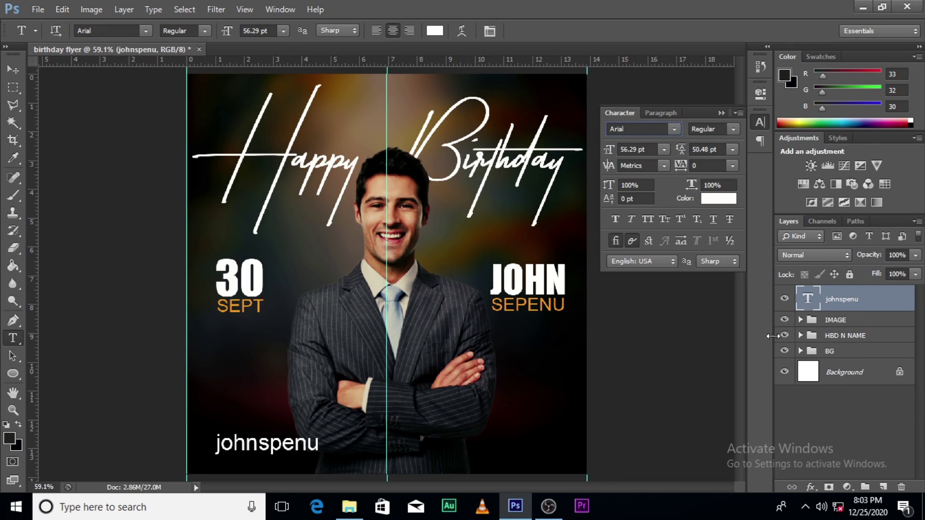
key(ctrl+t)
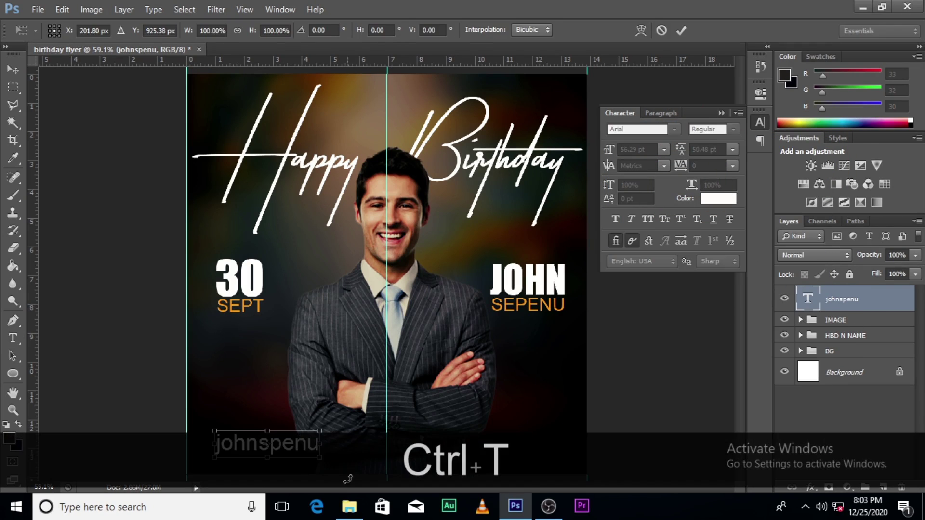
drag(320, 455, 290, 437)
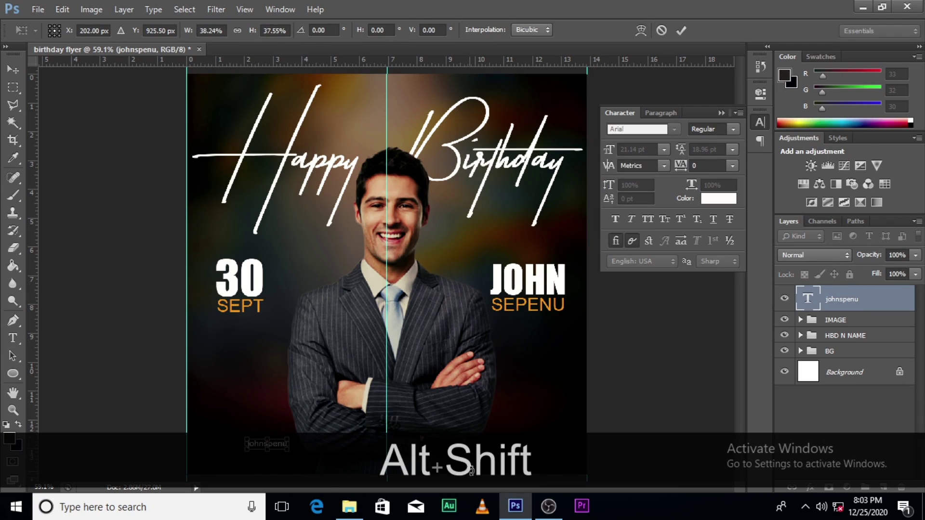
key(alt+shift+Return)
Widen the handle's letter spacing to 420, fix a typo, and centre it at the bottom
click(674, 129)
click(675, 130)
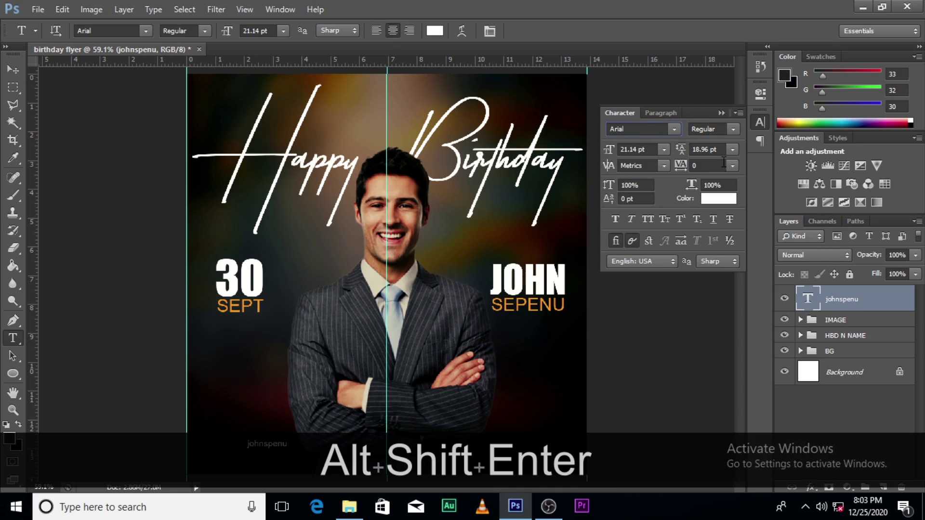
drag(681, 167, 685, 165)
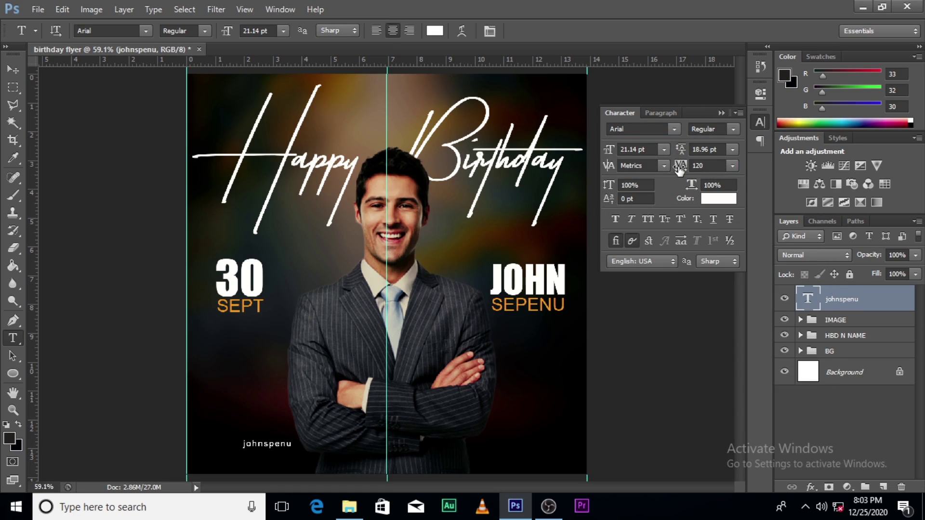
drag(680, 169, 689, 167)
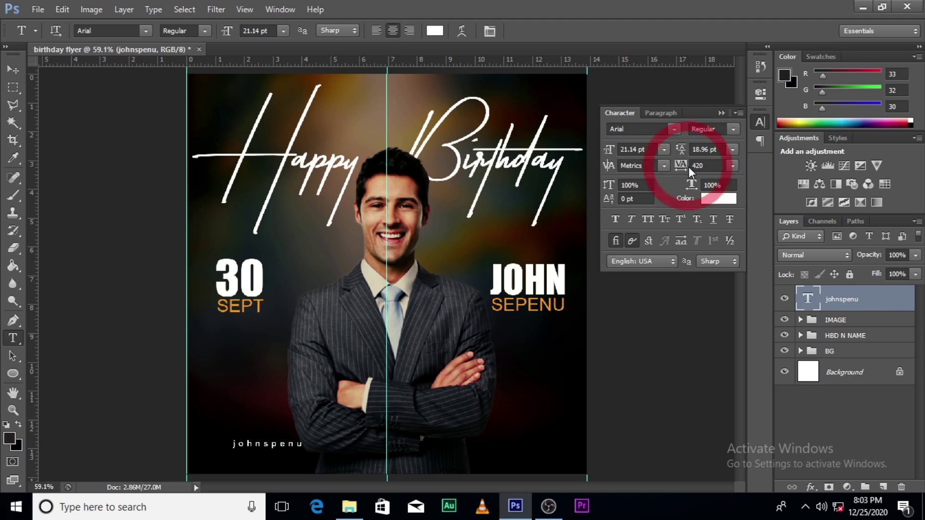
double_click(808, 299)
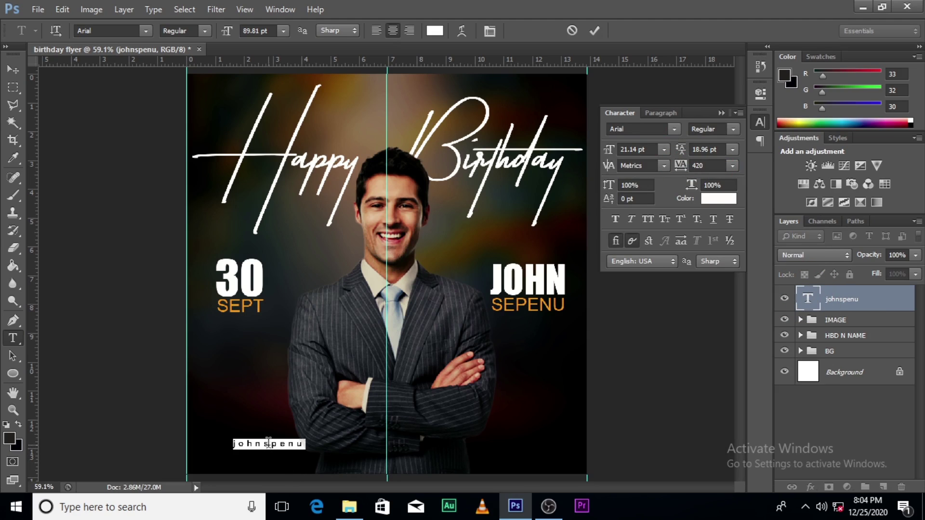
text(E)
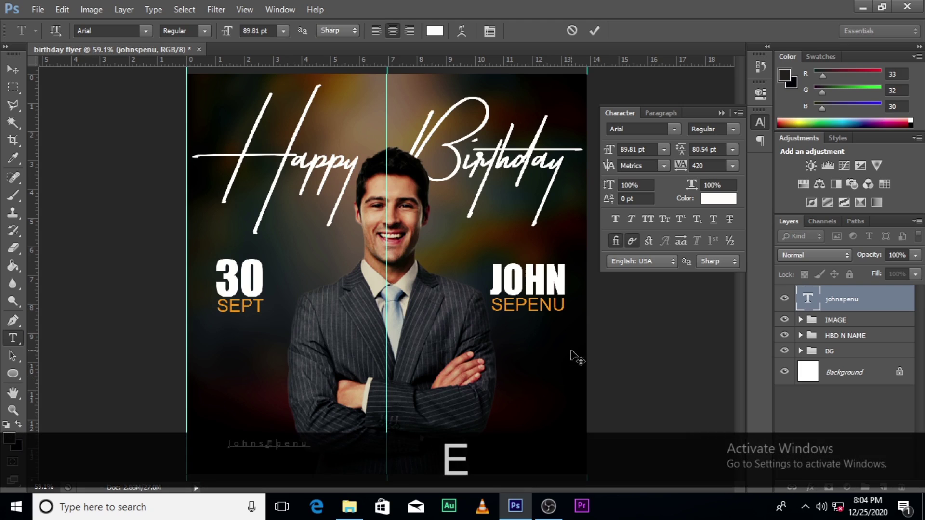
key(BackSpace)
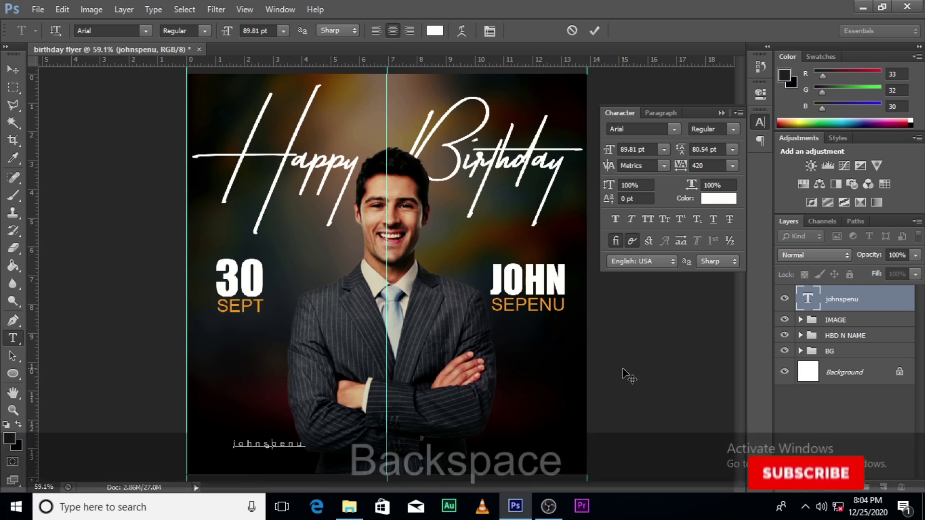
key(Caps_Lock)
text(e)
click(698, 345)
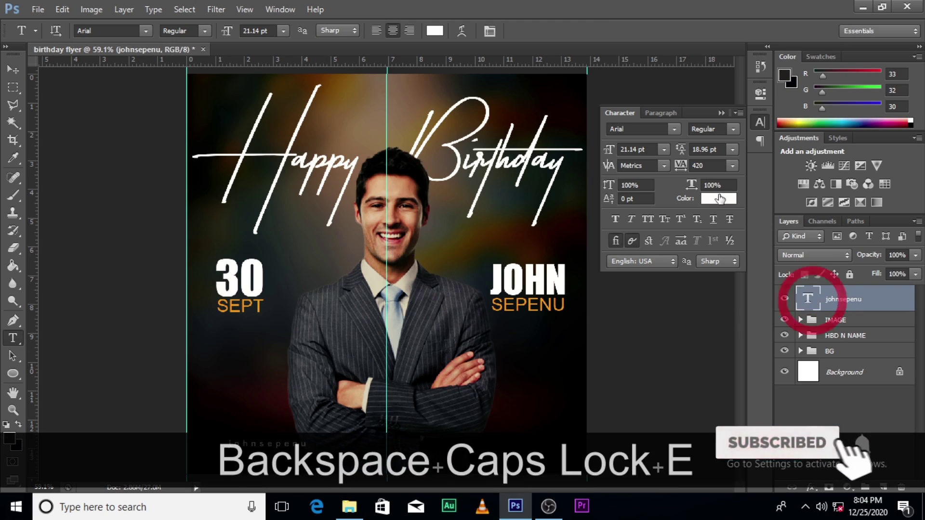
key(v)
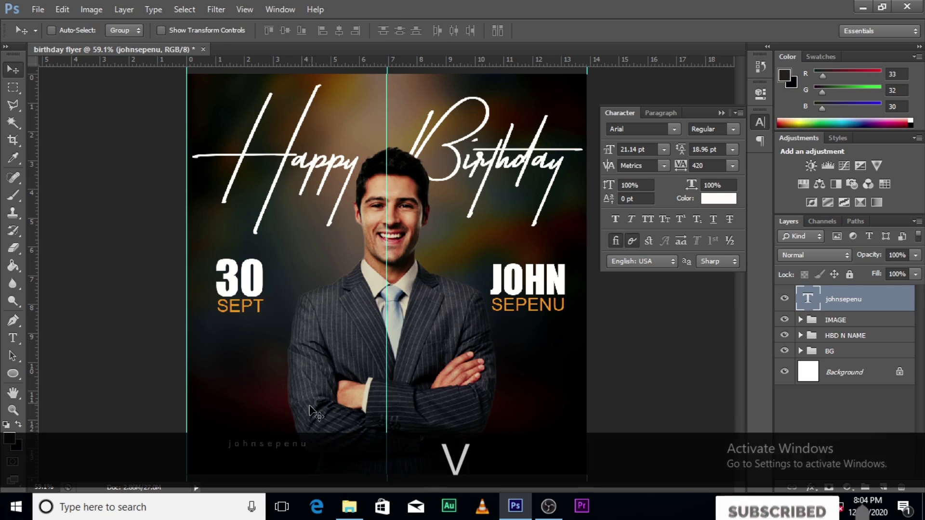
drag(249, 447, 369, 462)
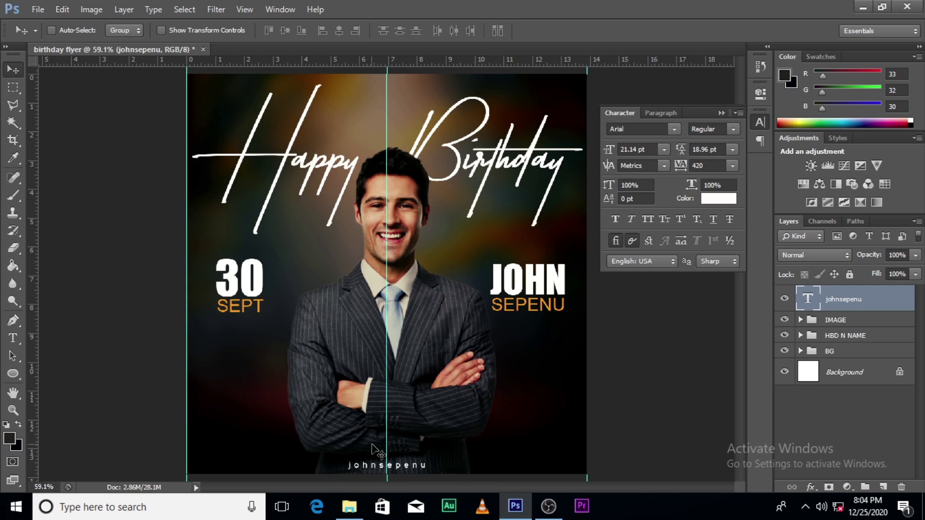
Drag the pngtree social-media icons PNG from the RAW folder onto the canvas
click(349, 508)
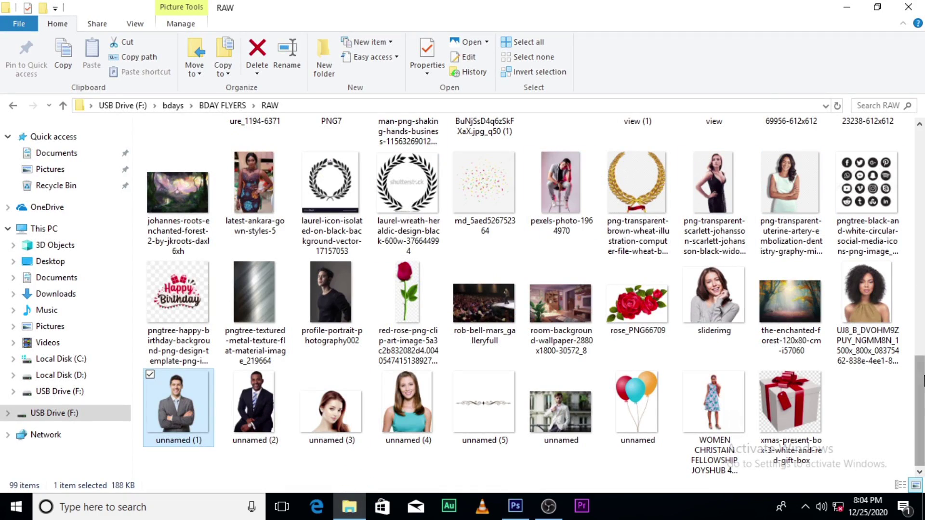
drag(923, 379, 921, 345)
drag(868, 294, 400, 327)
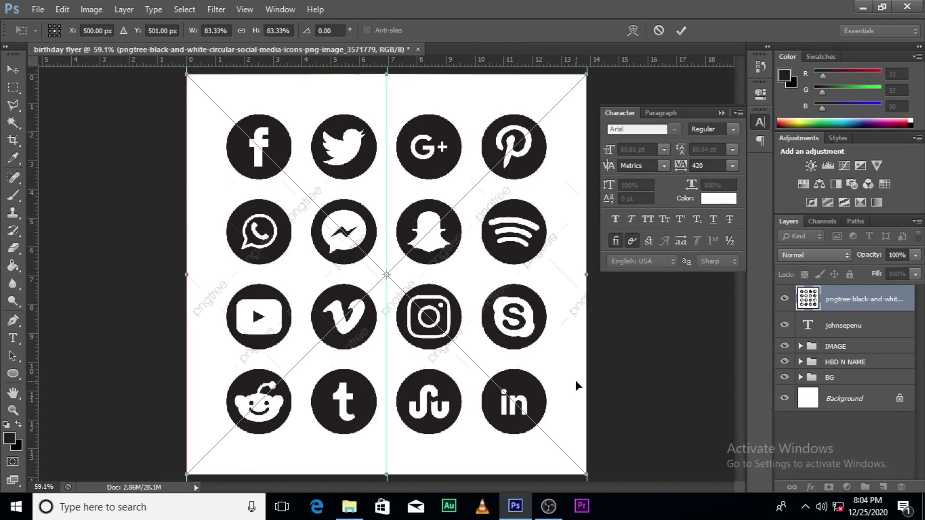
Commit the placed icons image and hide its white background with a Magic Wand selection and an inverted layer mask
key(Return)
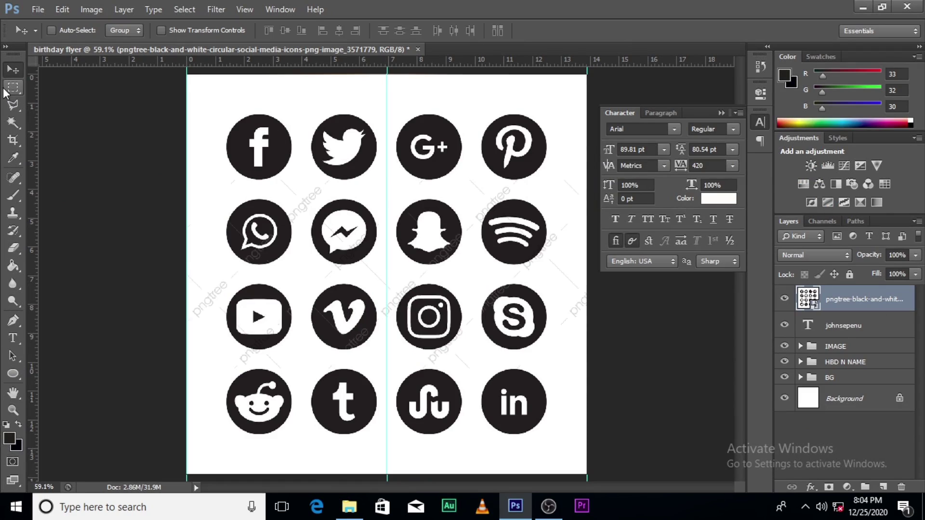
click(13, 122)
click(289, 96)
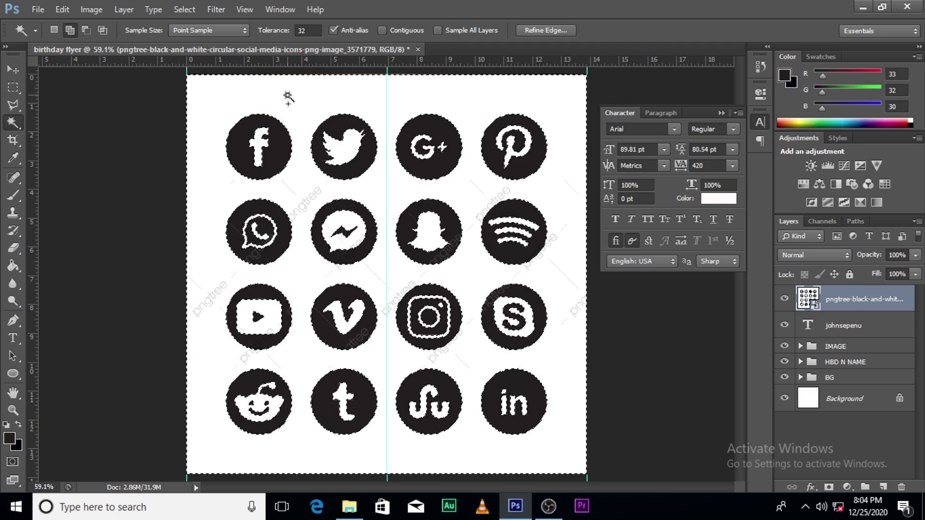
click(828, 488)
double_click(839, 299)
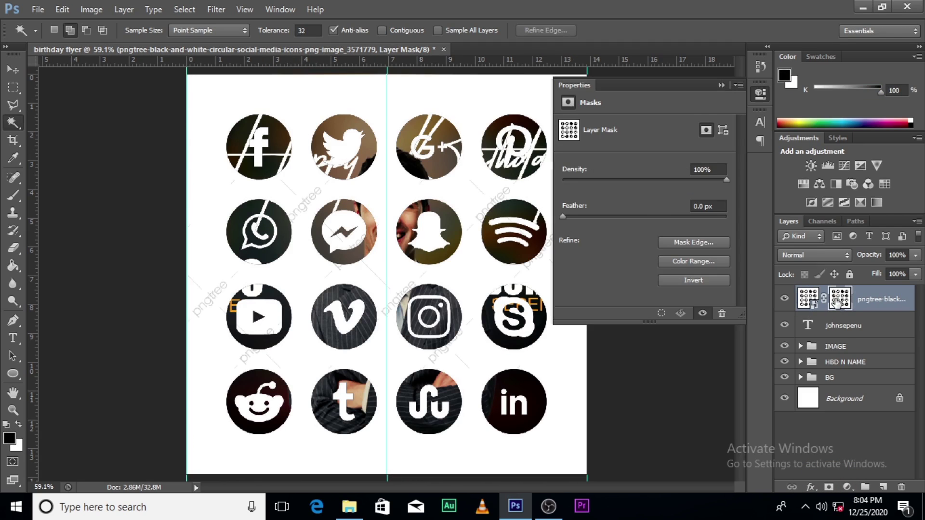
click(690, 281)
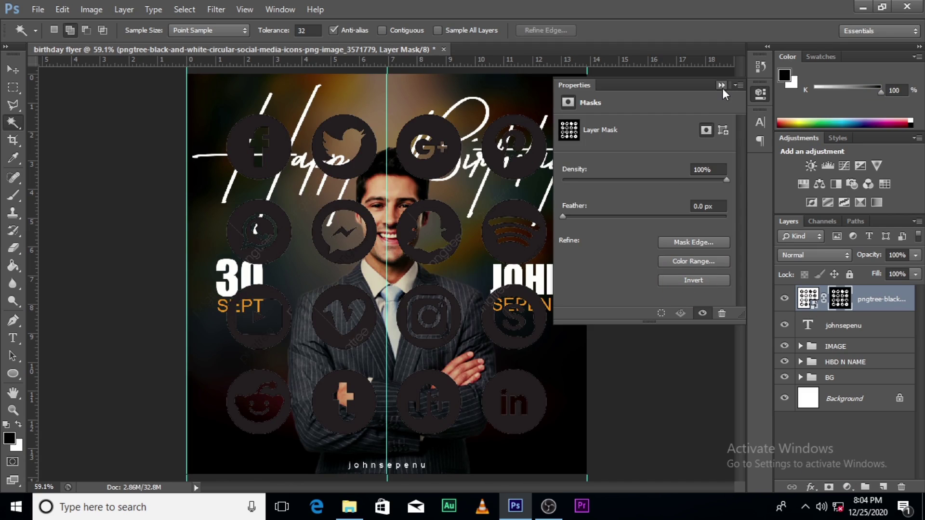
click(722, 85)
Convert the masked icons layer into a smart object
right_click(886, 305)
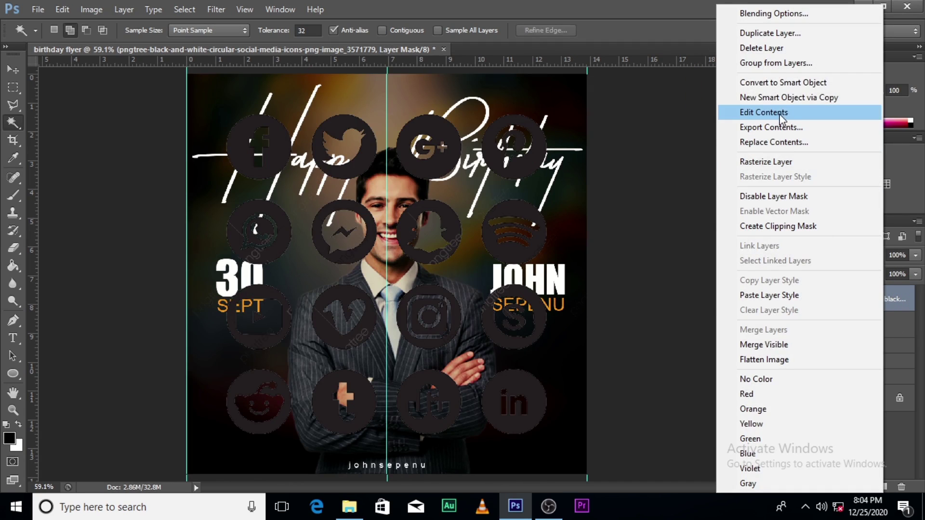
click(767, 85)
click(11, 87)
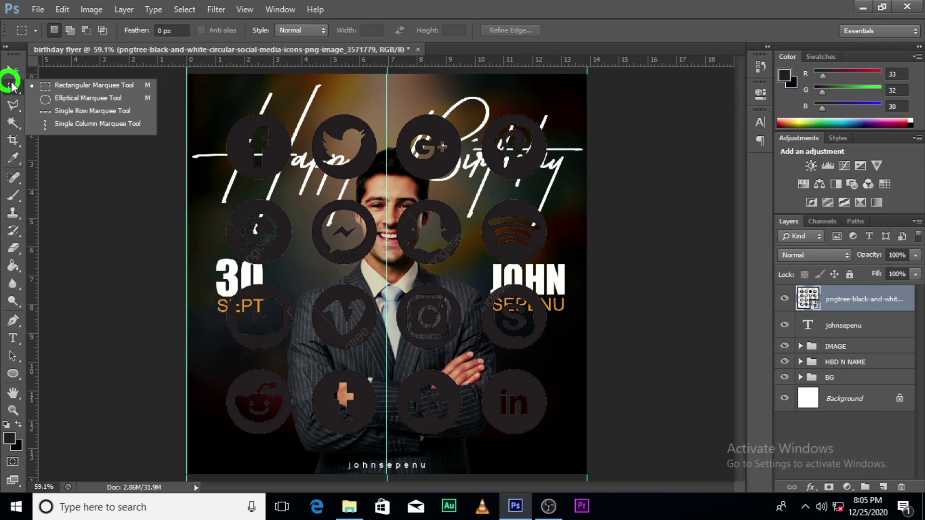
Copy the Facebook and Instagram icons onto their own layers and delete the original icons layer
click(44, 84)
drag(213, 107, 296, 184)
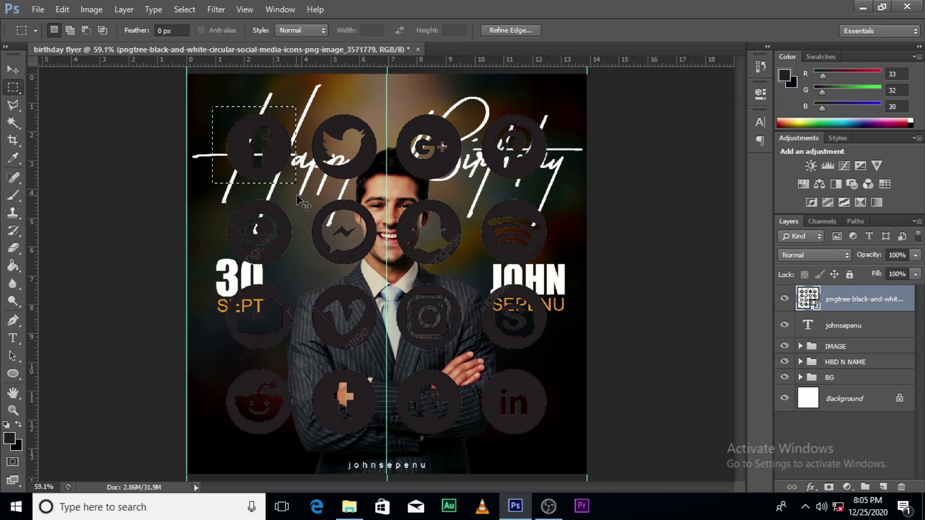
key(ctrl+j)
click(829, 329)
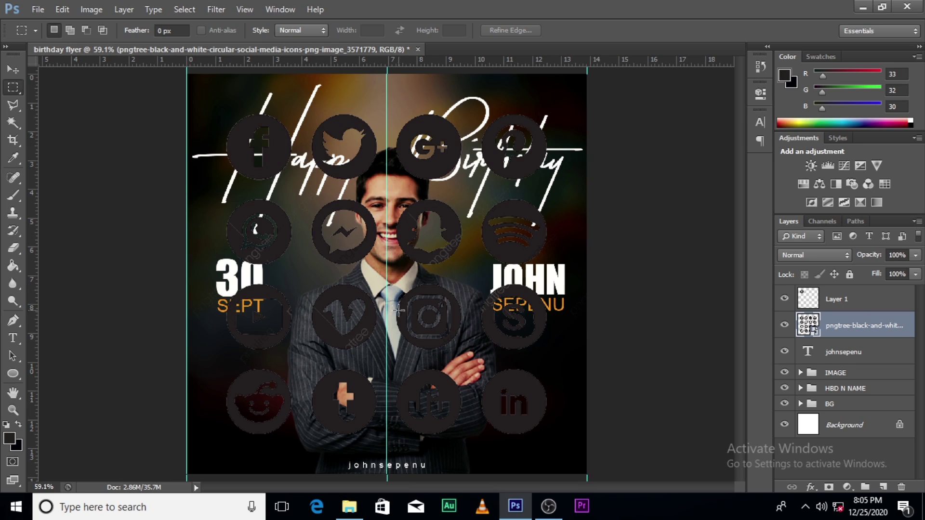
drag(386, 278, 468, 356)
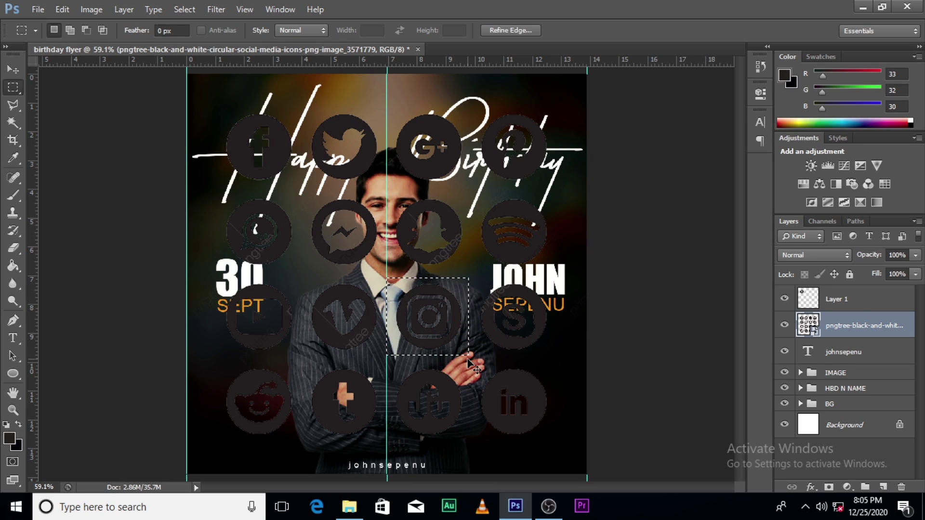
key(ctrl+j)
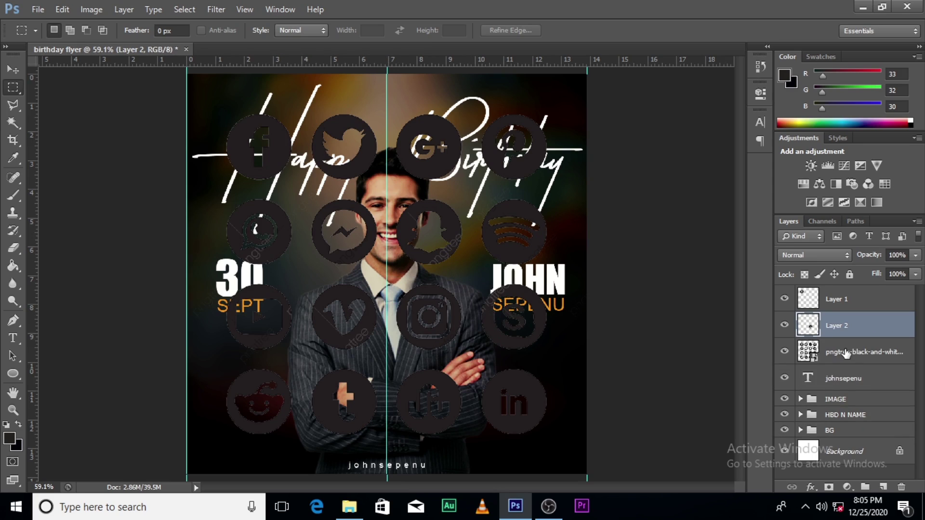
click(847, 354)
key(Delete)
Add a horizontal guide near the top and move the Instagram icon up beside the Facebook icon
drag(253, 64, 270, 114)
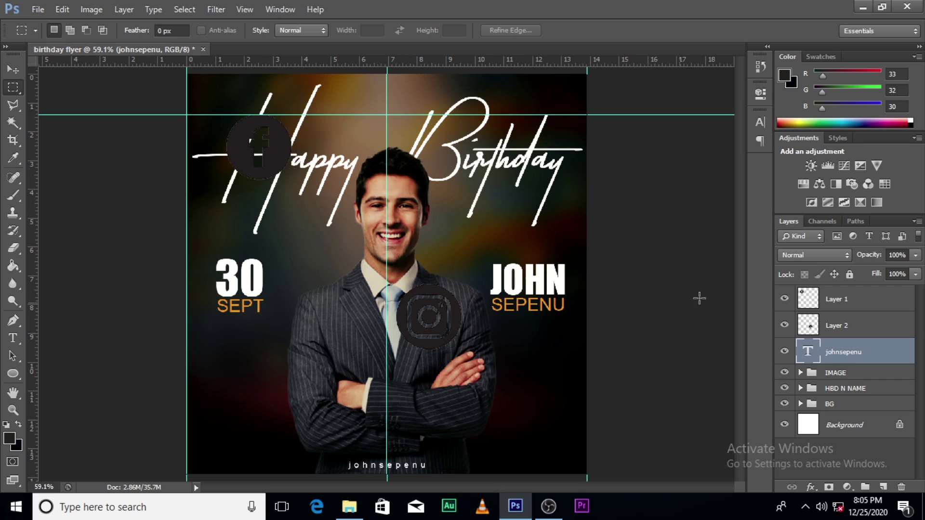
click(847, 327)
key(v)
drag(418, 301, 324, 134)
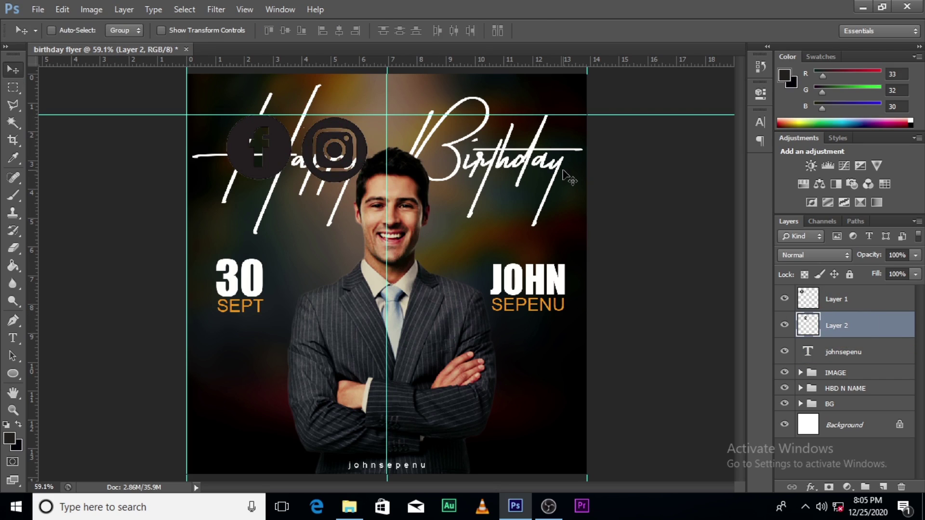
key(Up)
key(Up)
key(shift+Left)
key(shift+Left)
key(shift+Left)
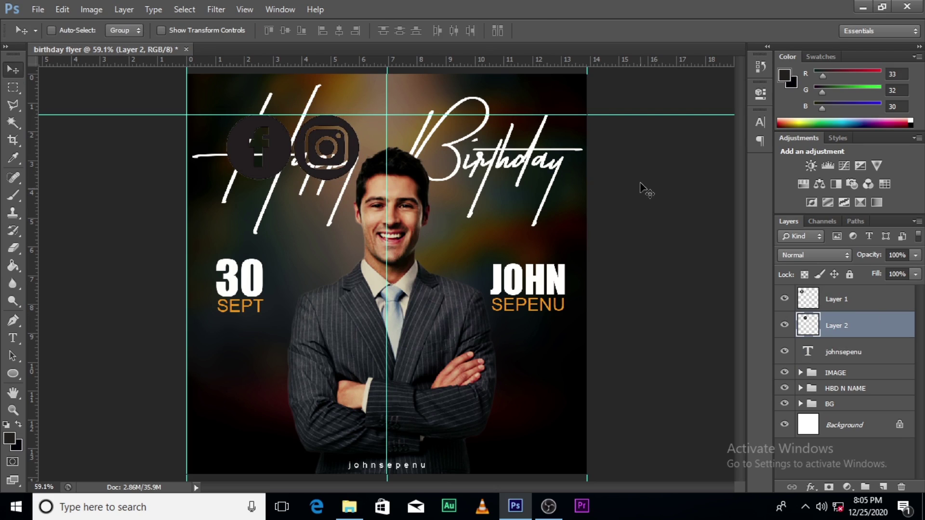
double_click(907, 326)
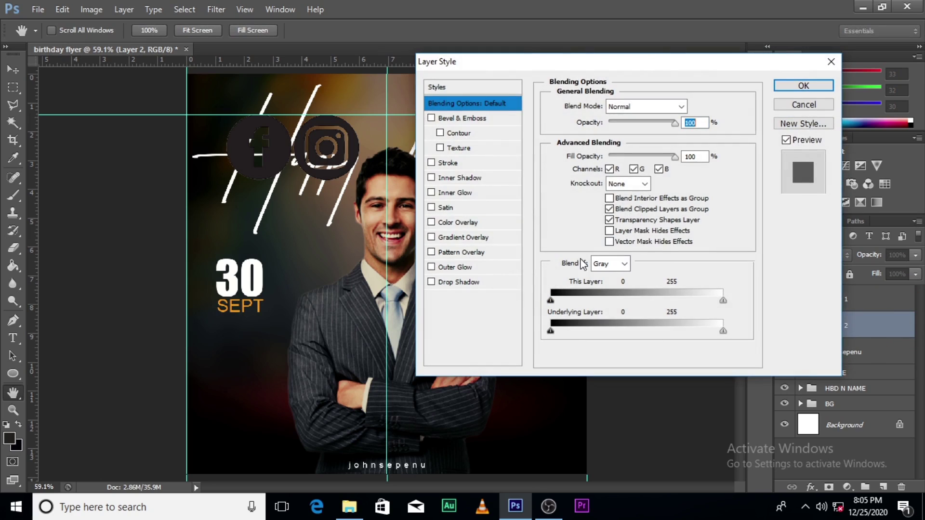
Give the Instagram icon layer a white Color Overlay
click(451, 222)
click(686, 106)
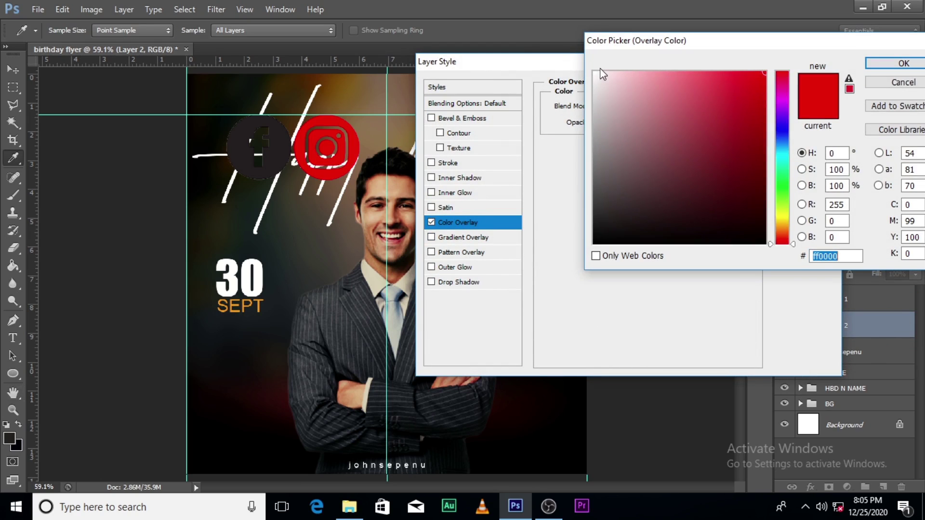
click(592, 76)
click(900, 65)
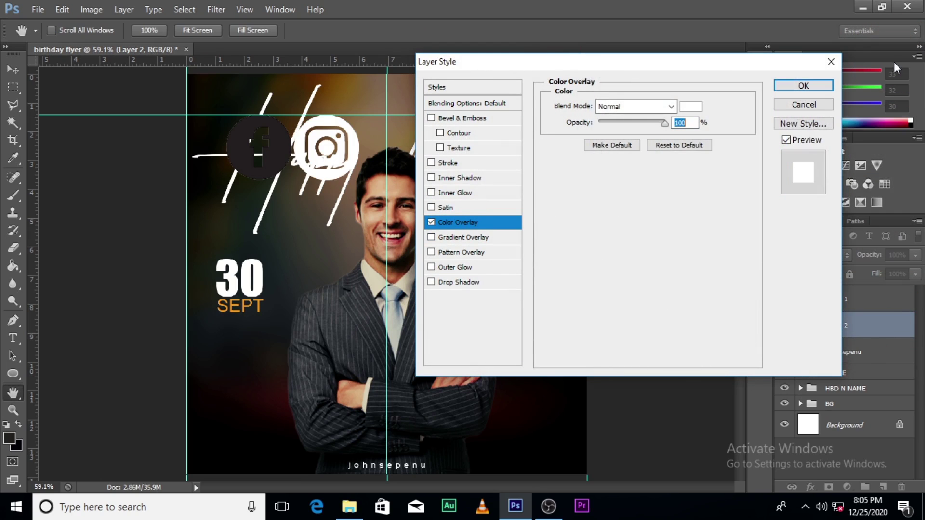
click(801, 86)
Copy the Instagram layer's style and paste it onto the Facebook icon layer
right_click(874, 325)
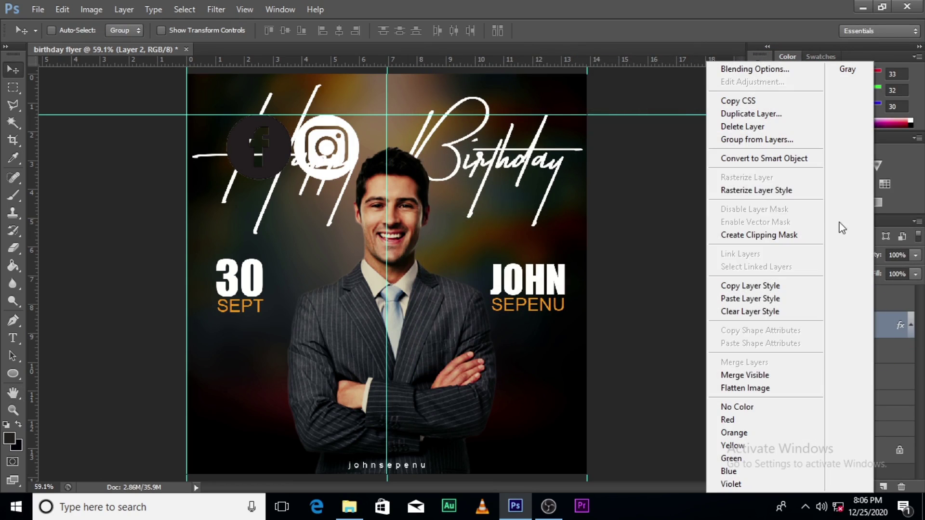
click(749, 286)
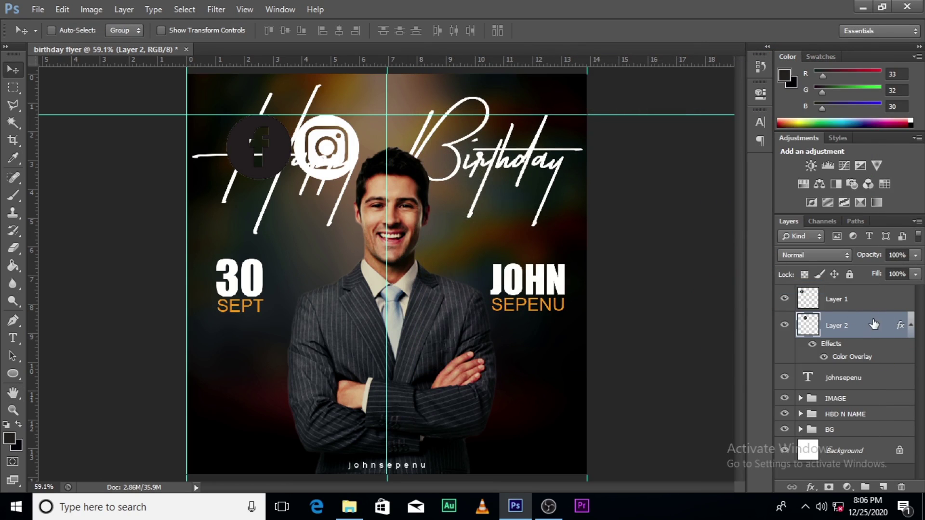
right_click(867, 303)
click(738, 298)
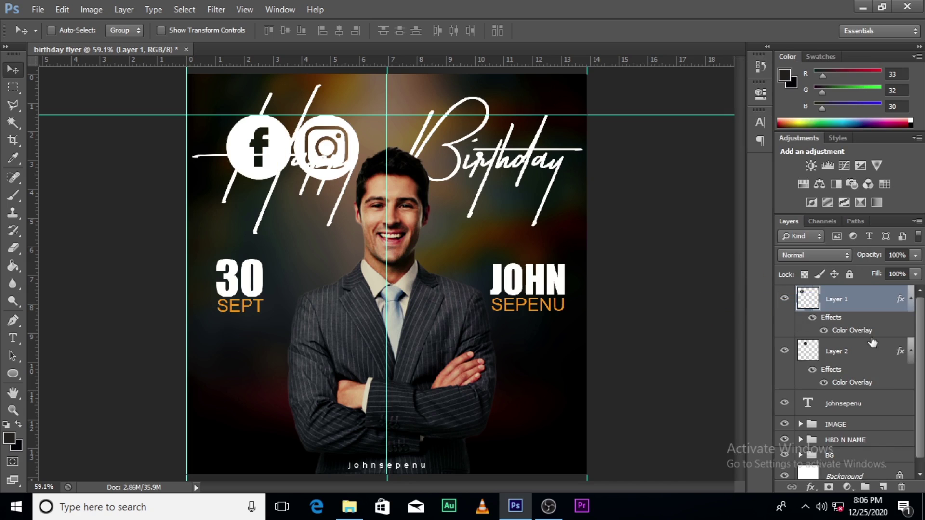
click(910, 299)
click(911, 325)
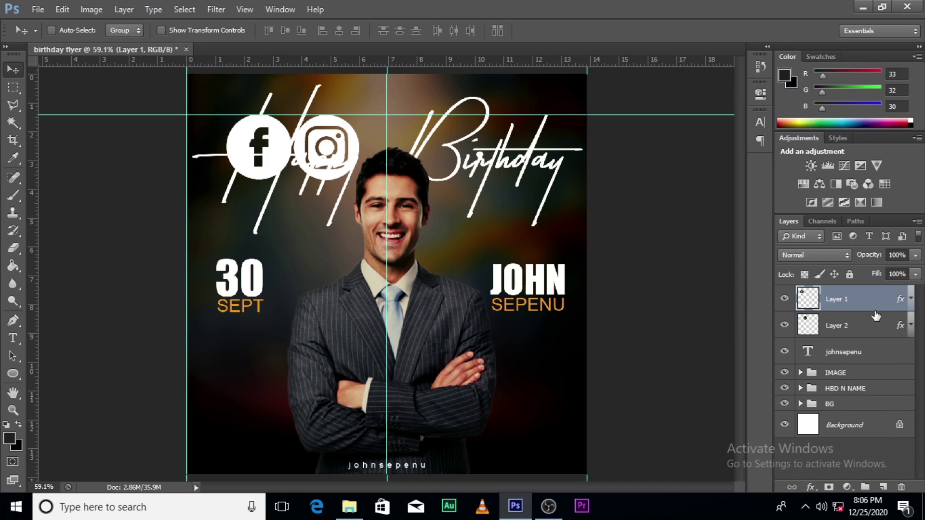
Select both icon layers and start a free transform on them together
click(875, 328)
shift+click(872, 298)
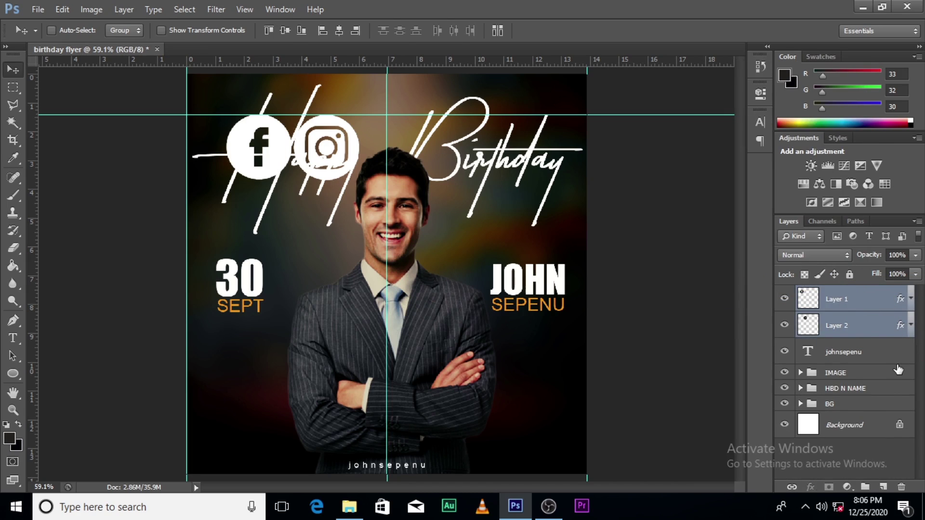
key(ctrl+t)
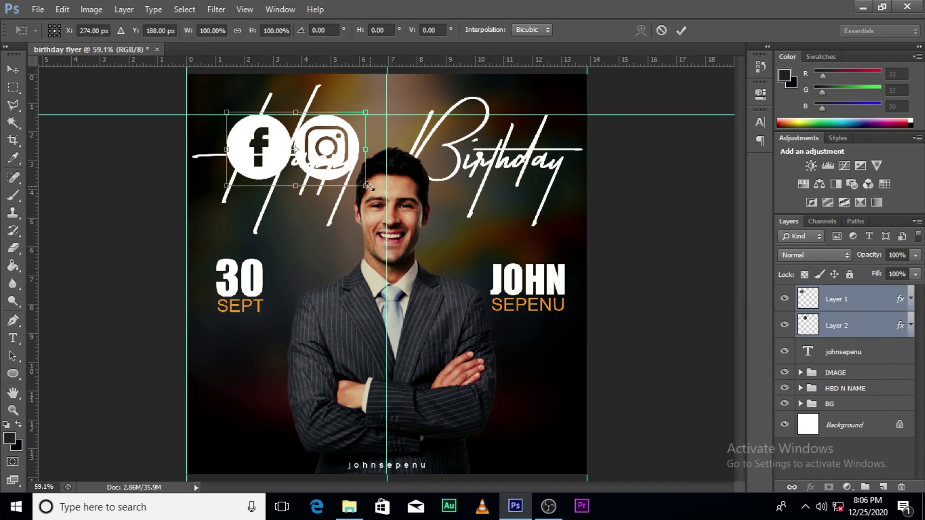